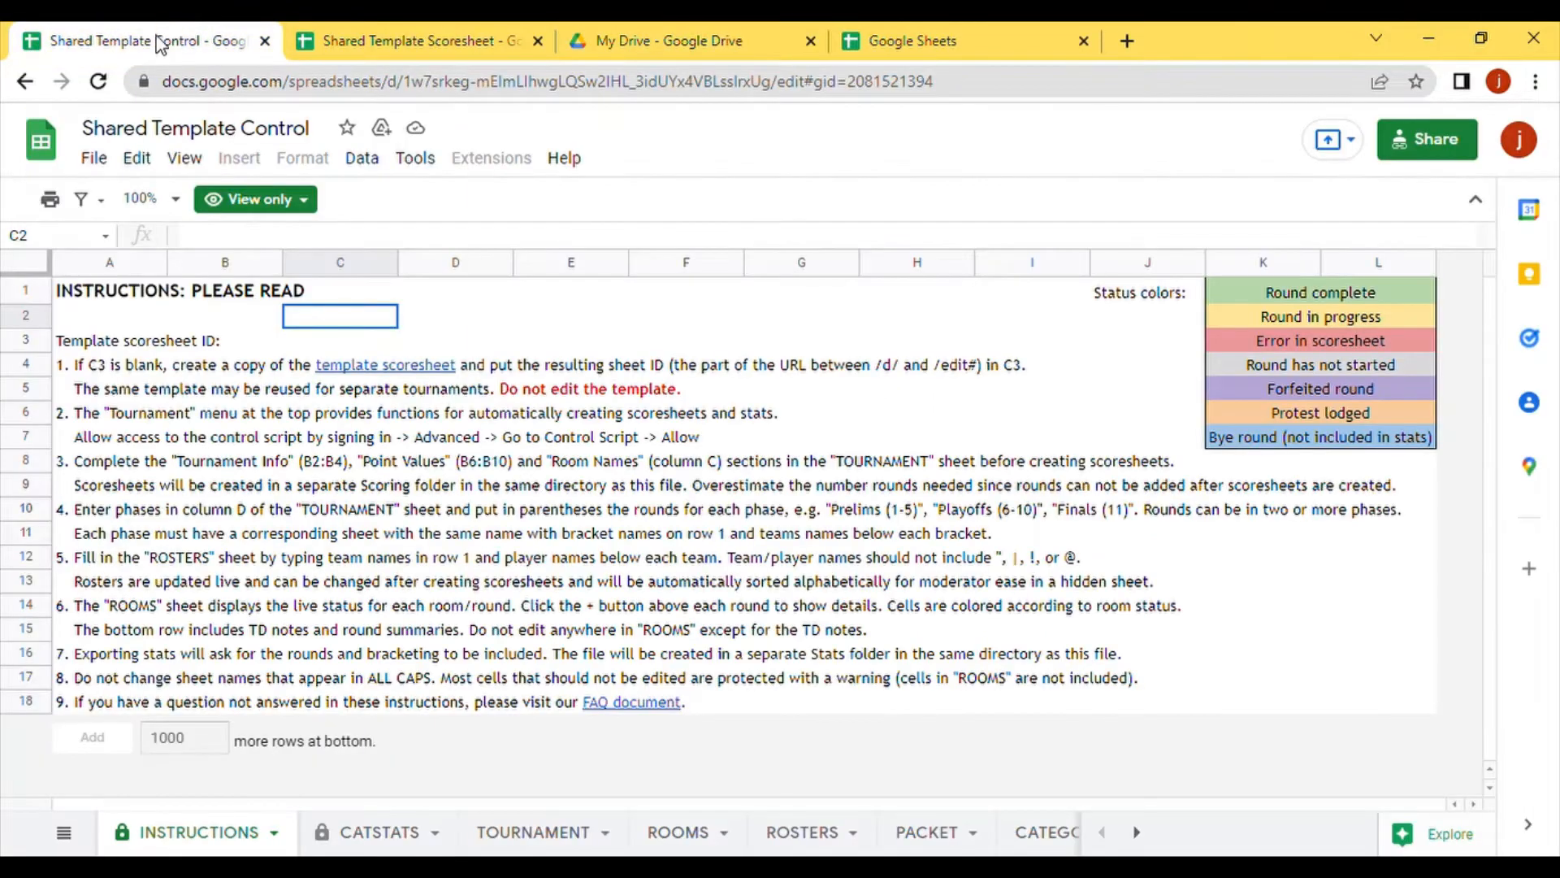
Step: Switch to Google Drive and create a folder named Test Tournament in My Drive
{"action": "left_click", "coordinate": [470, 36]}
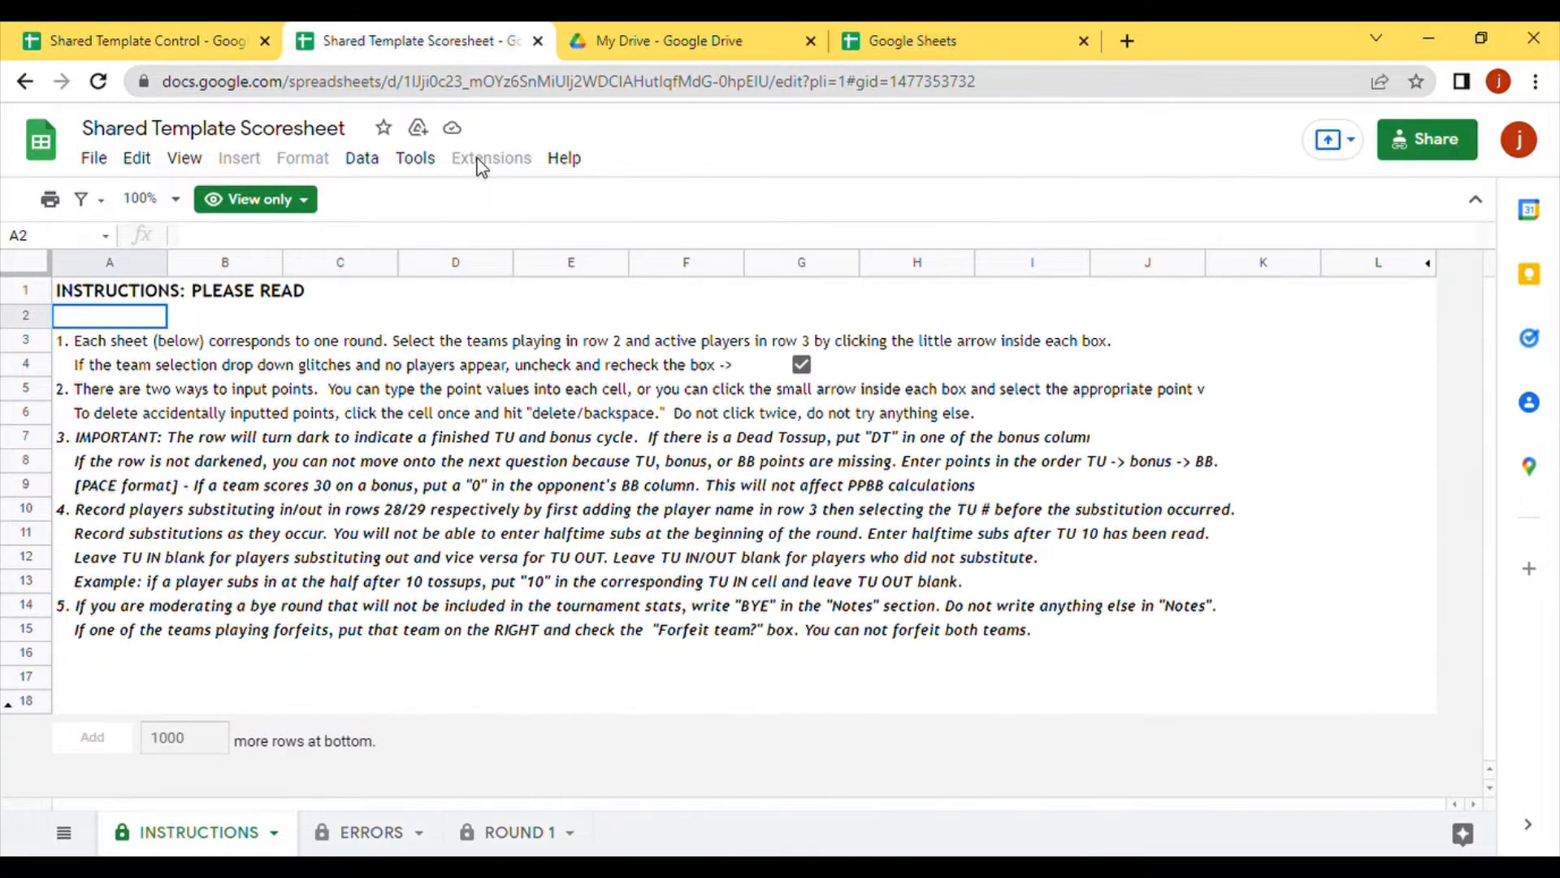
{"action": "left_click", "coordinate": [646, 36]}
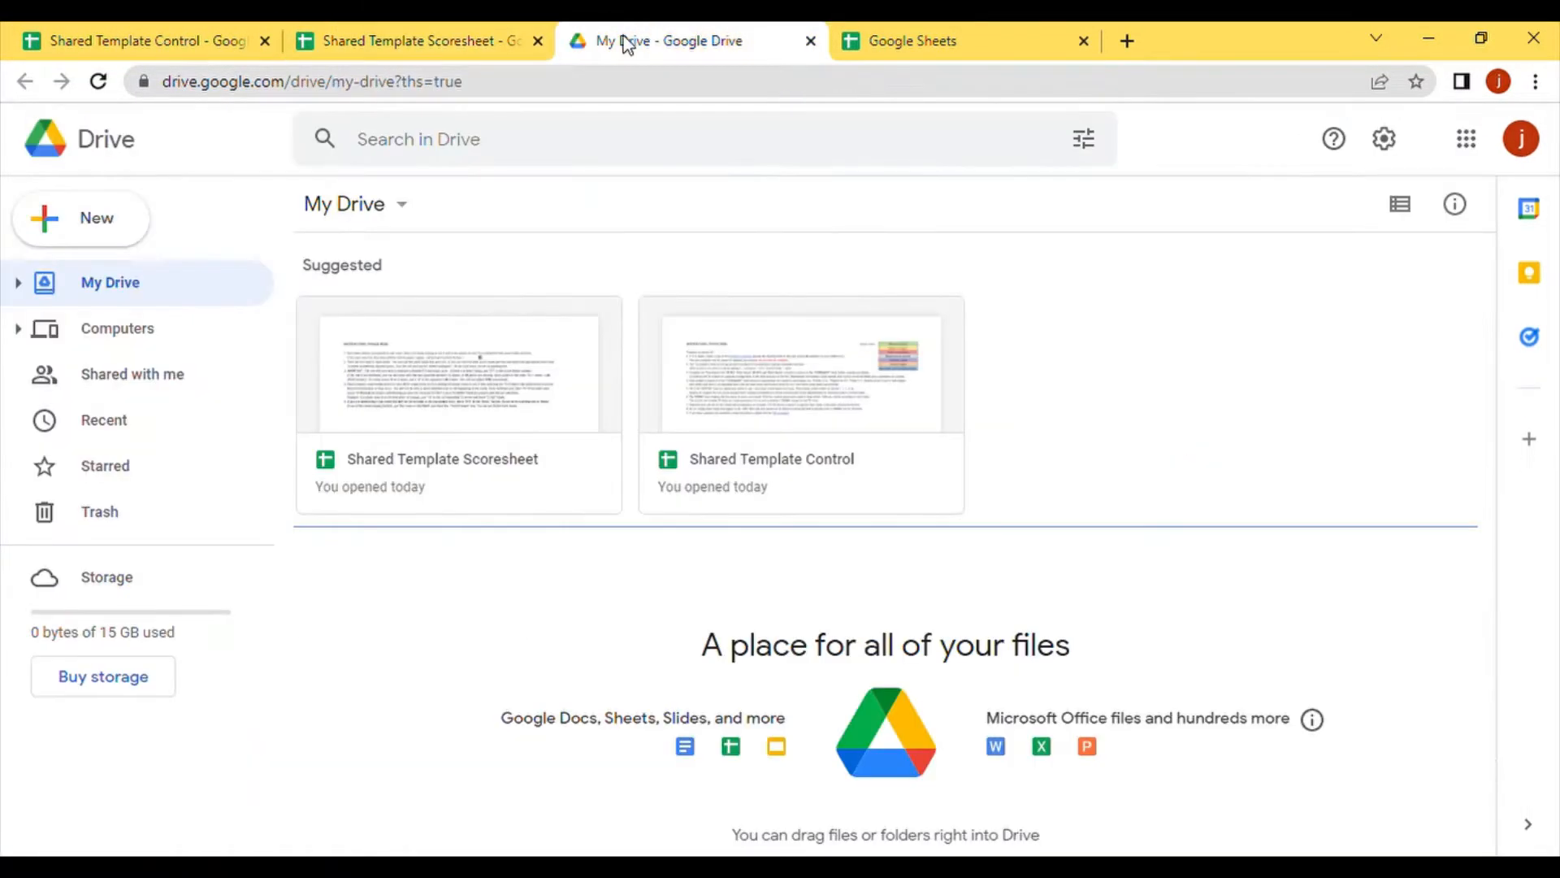
{"action": "left_click", "coordinate": [65, 233]}
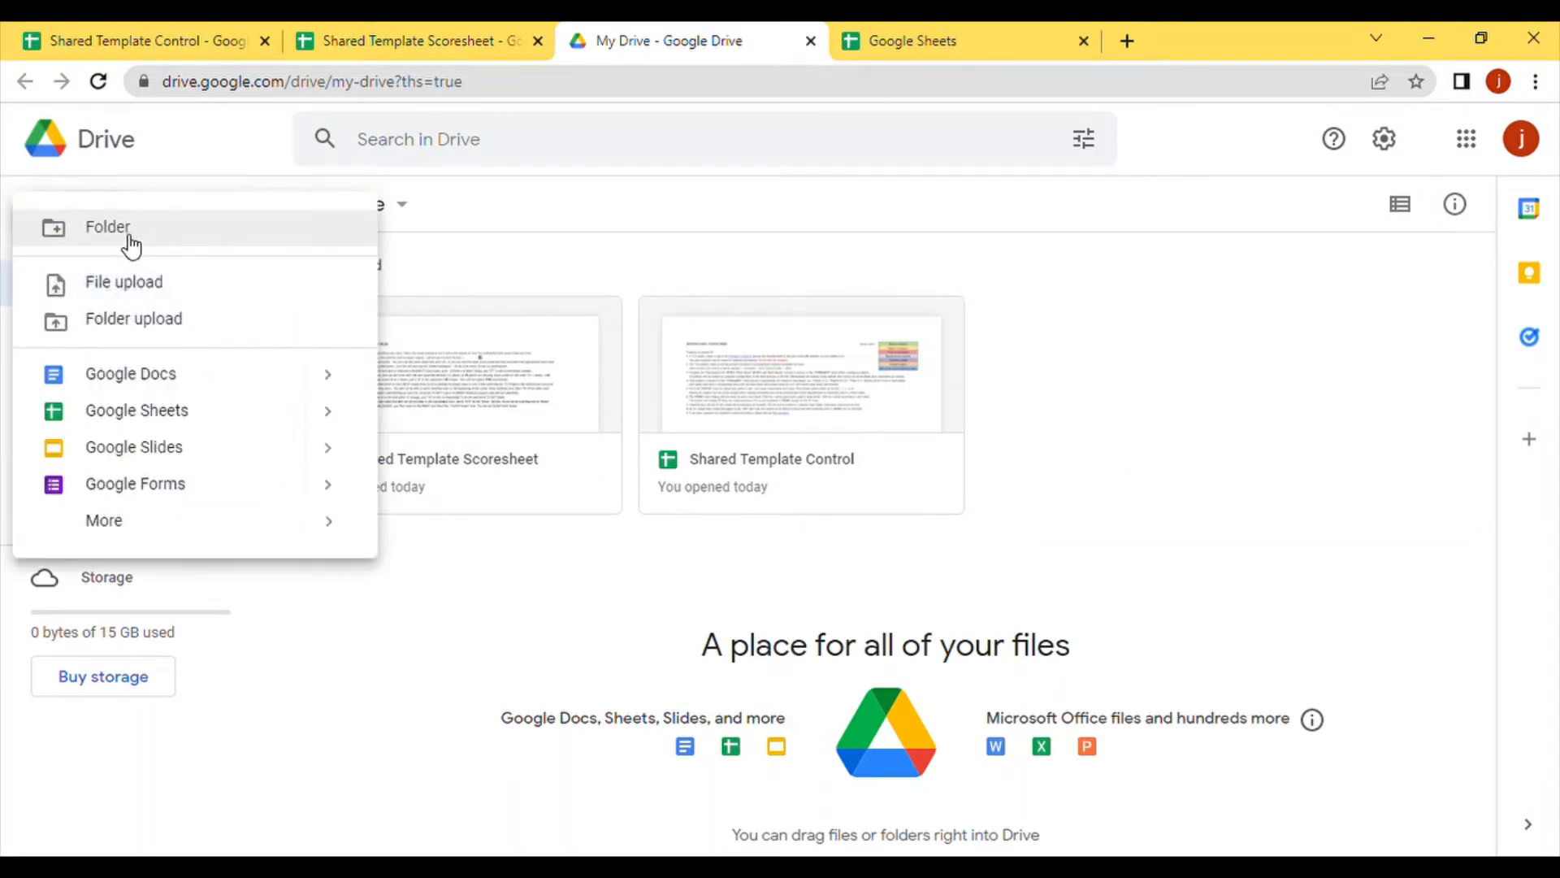
{"action": "left_click", "coordinate": [130, 236]}
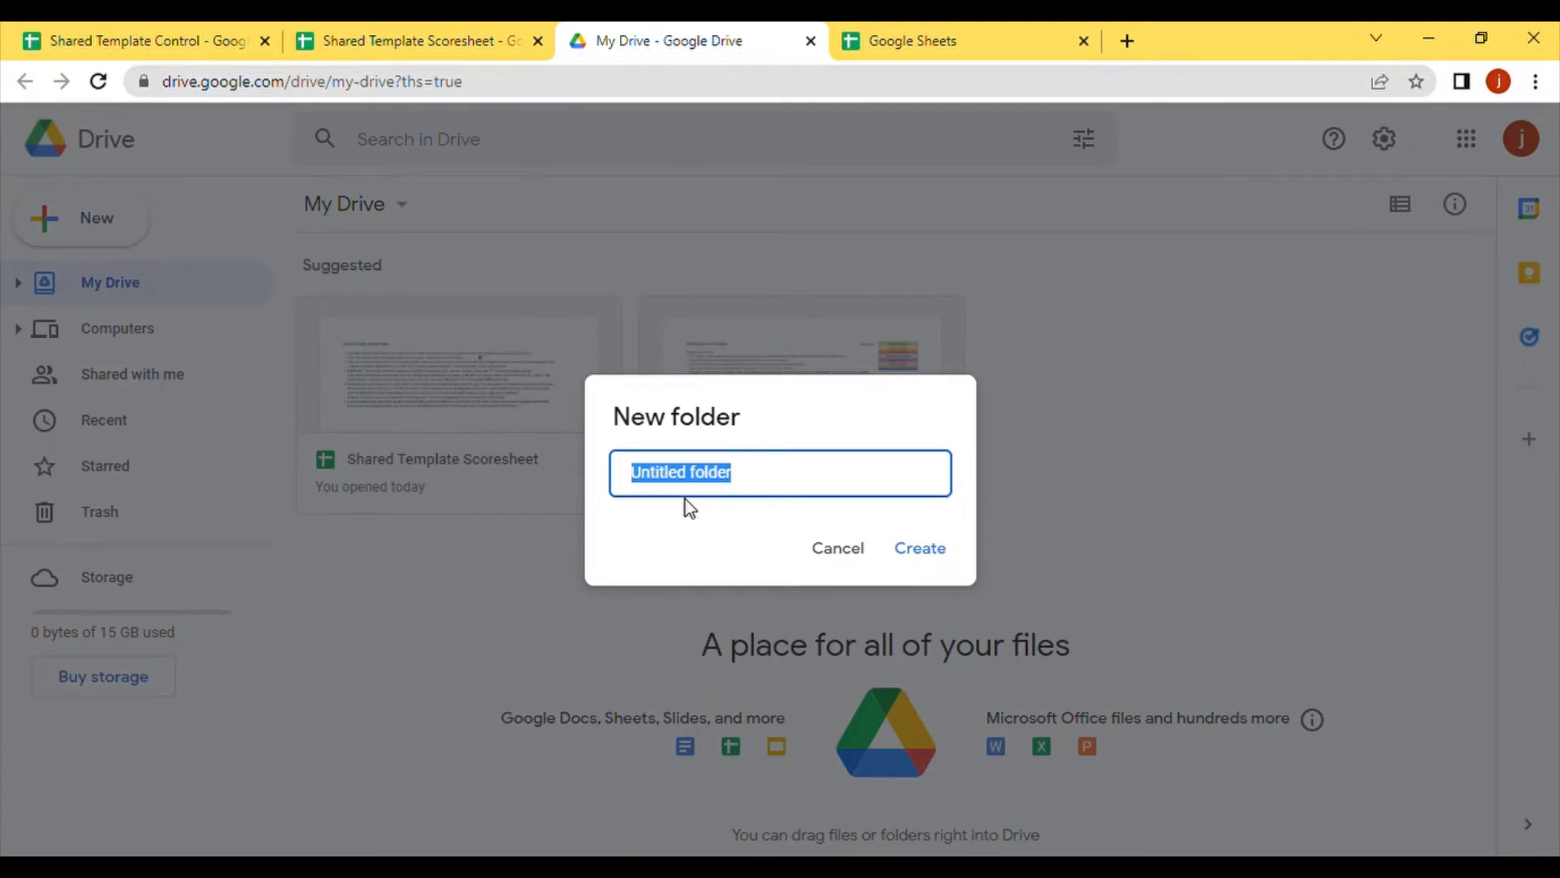
{"action": "type", "text": "Test"}
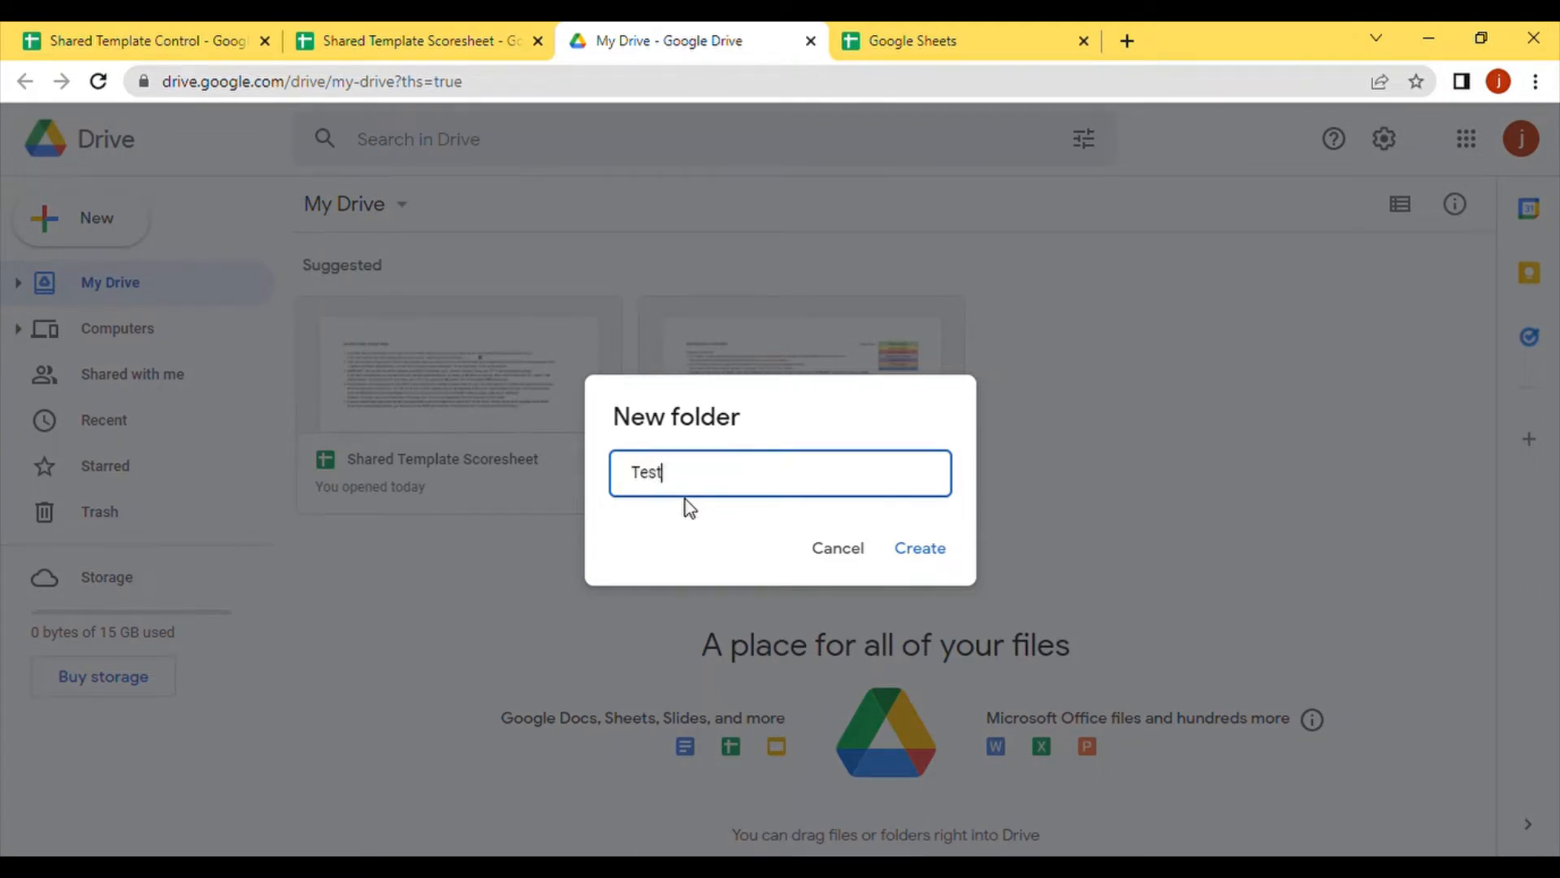
{"action": "type", "text": " Tournament"}
{"action": "left_click", "coordinate": [929, 560]}
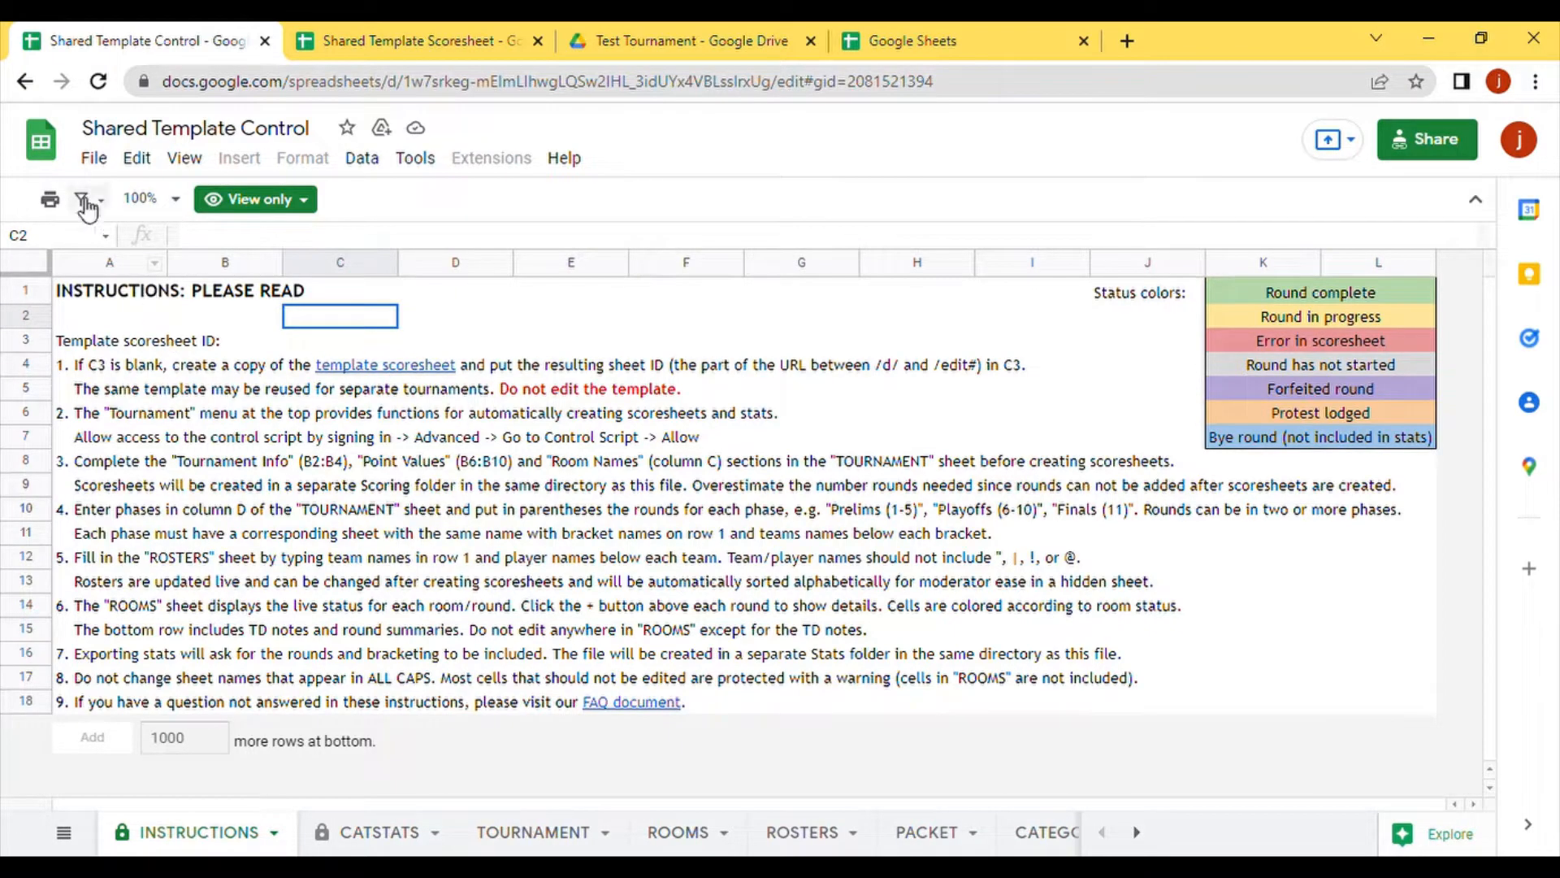
Step: Make a copy of the Shared Template Control spreadsheet named Test Control in the Test Tournament folder
{"action": "left_click", "coordinate": [95, 159]}
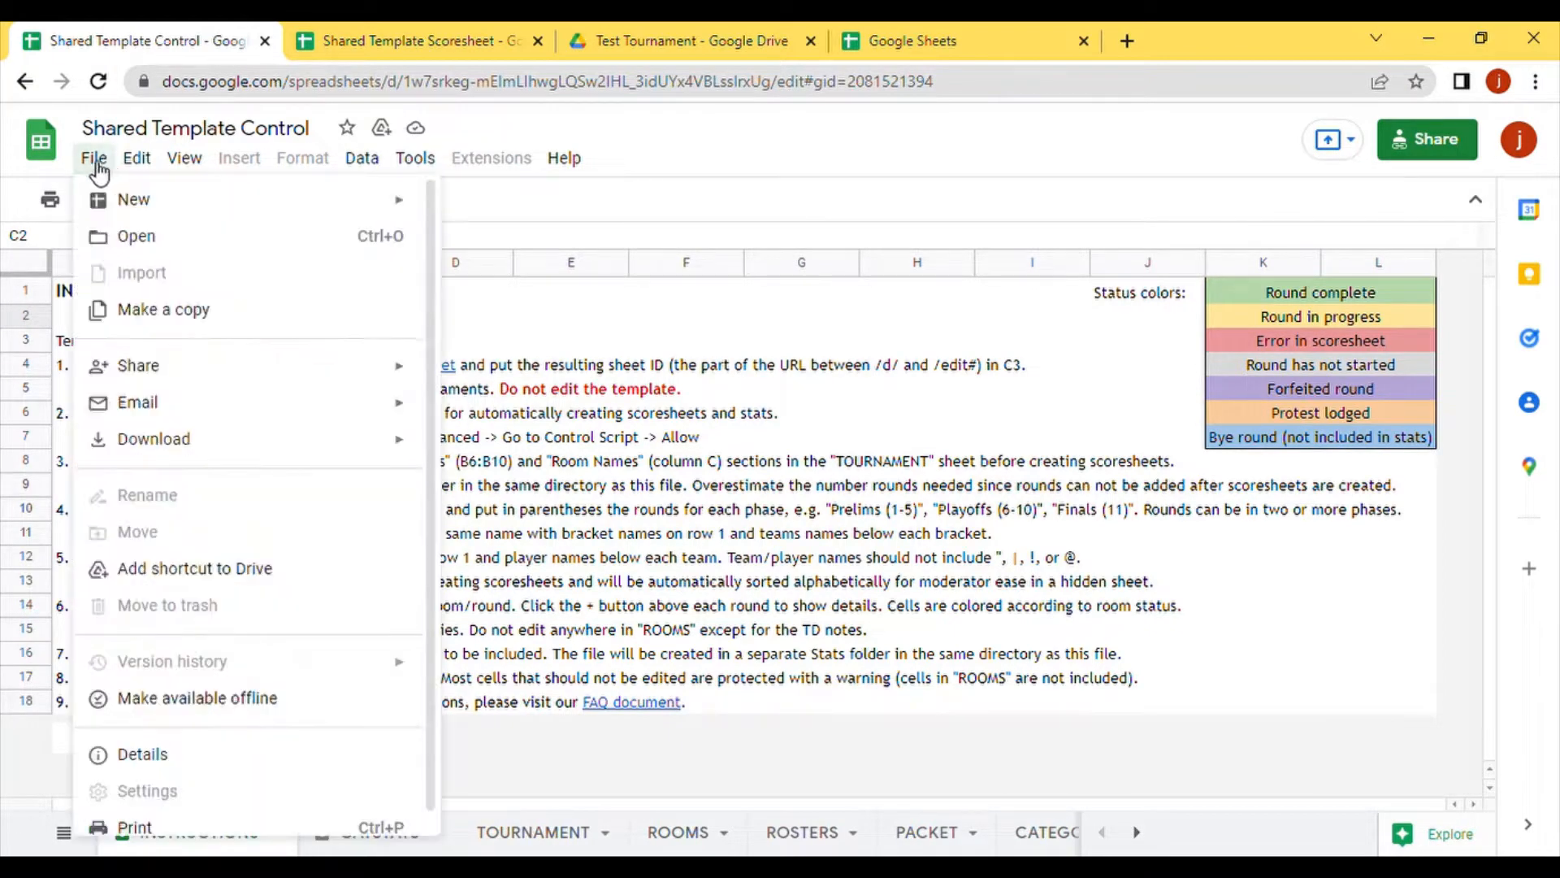
{"action": "left_click", "coordinate": [150, 323]}
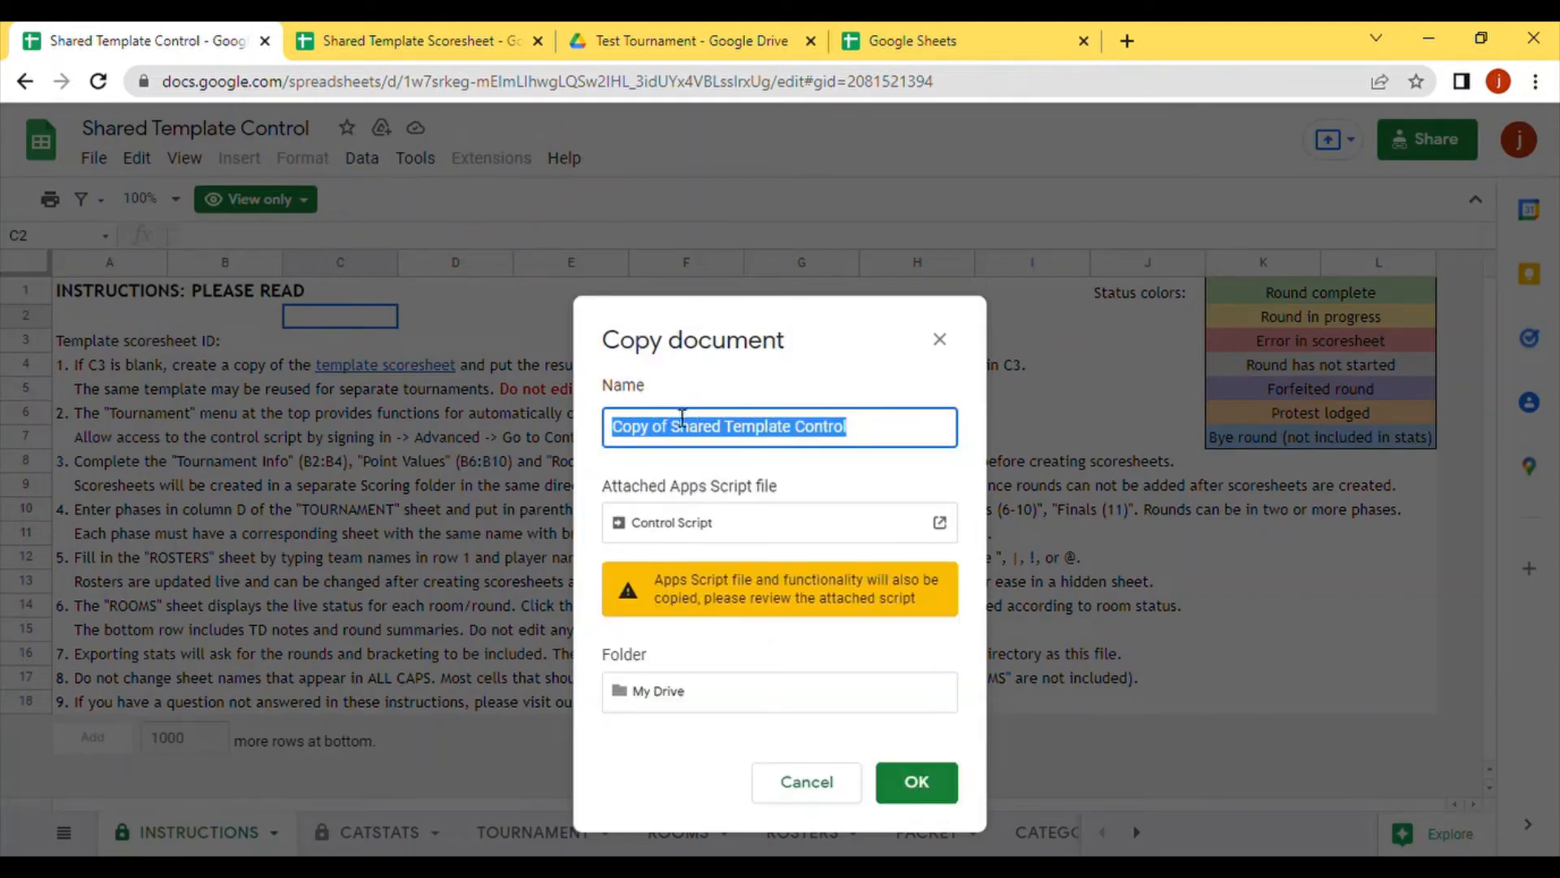
{"action": "type", "text": "Test"}
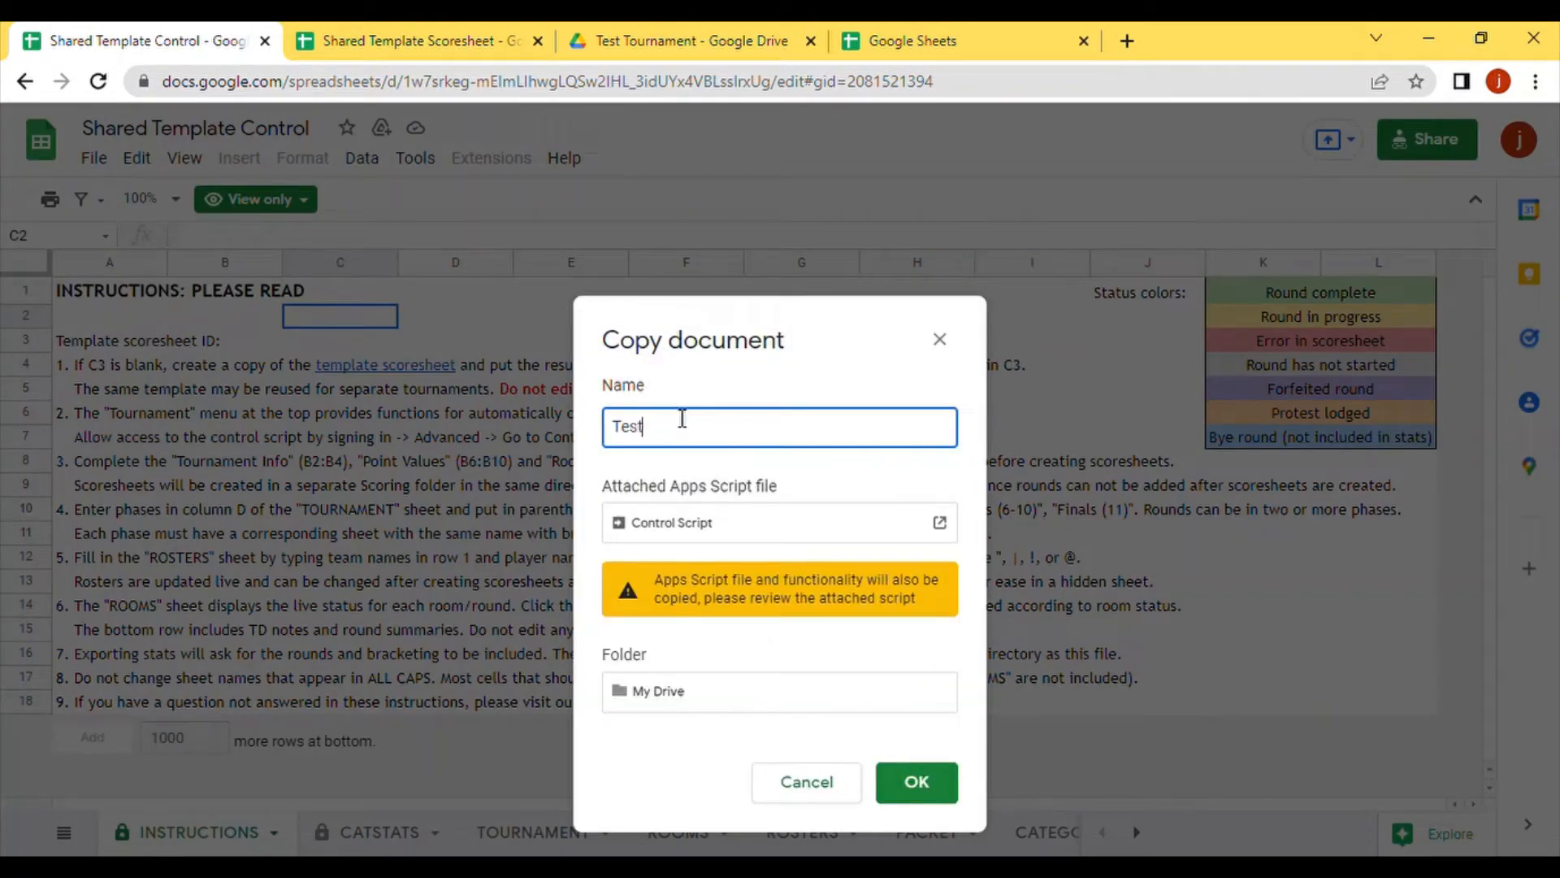
{"action": "type", "text": " Control"}
{"action": "left_click", "coordinate": [769, 693]}
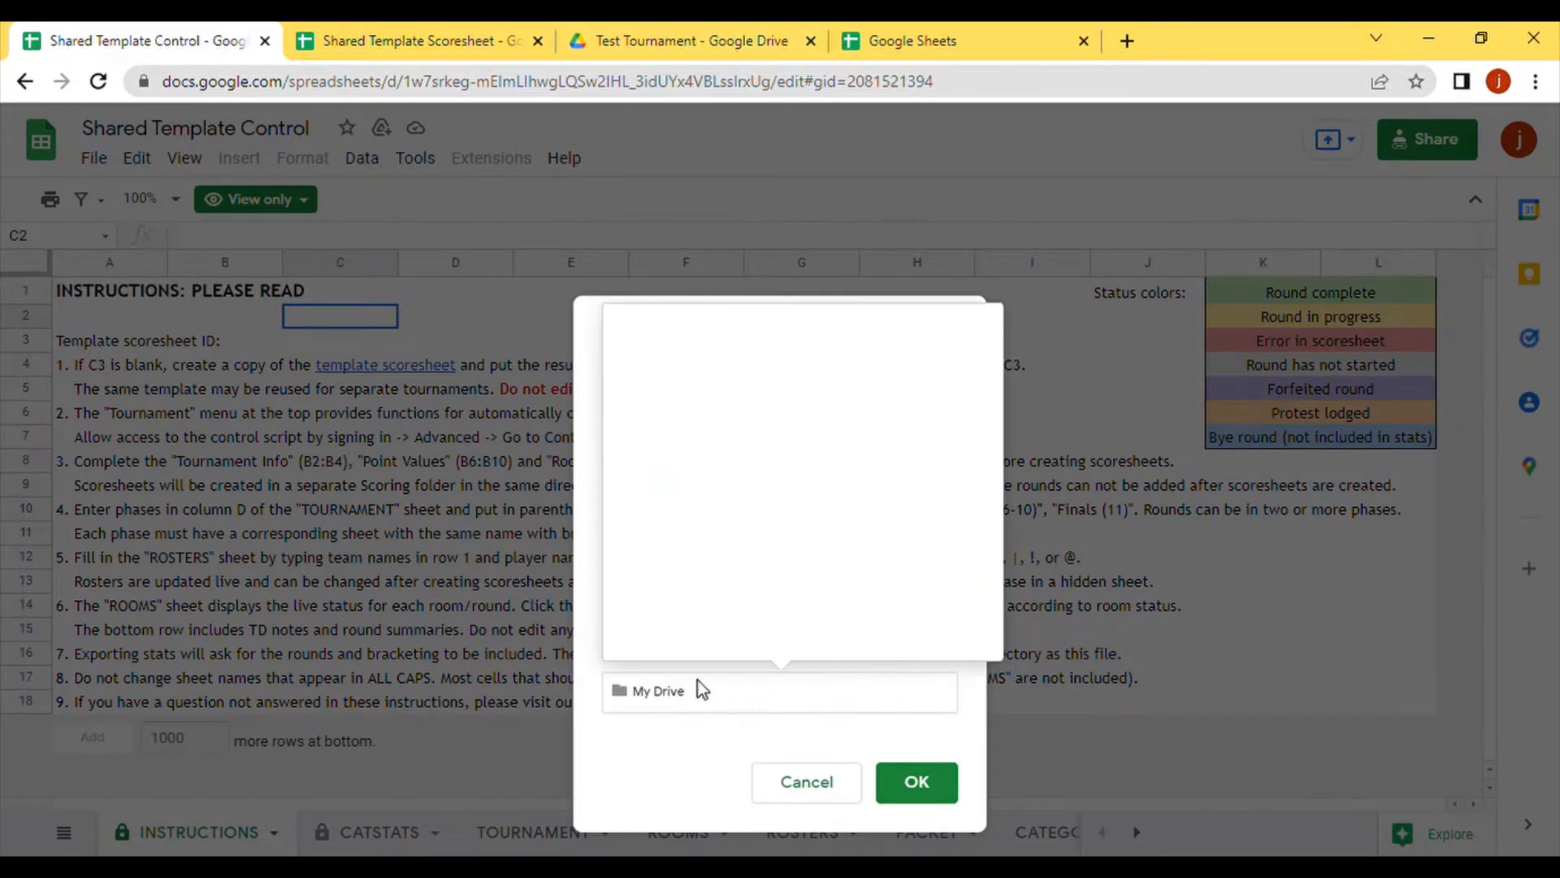
{"action": "left_click", "coordinate": [982, 382]}
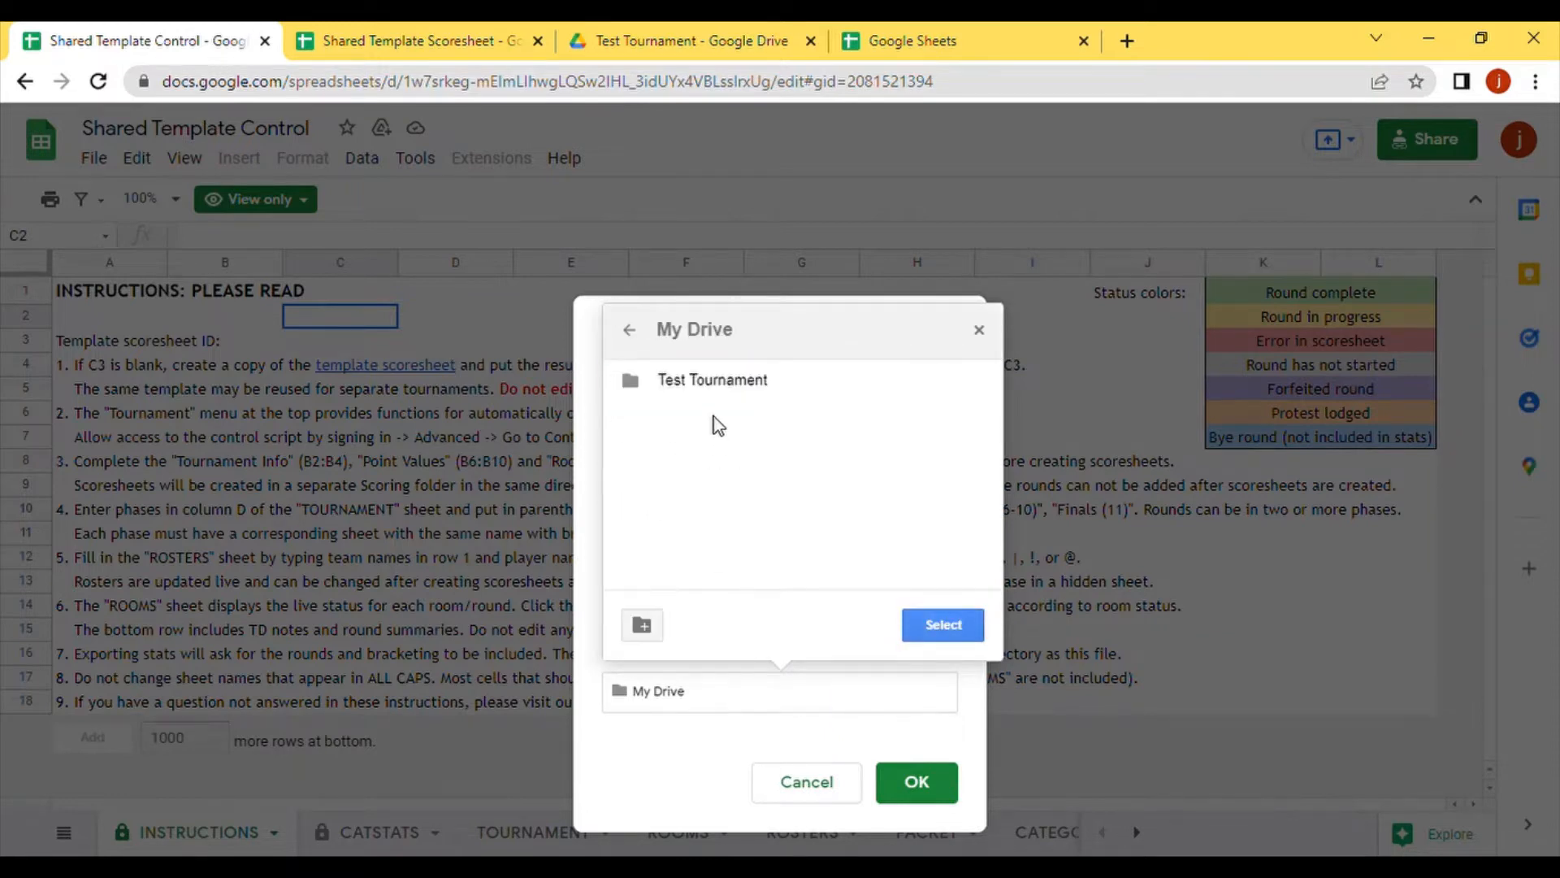
{"action": "left_click", "coordinate": [723, 386]}
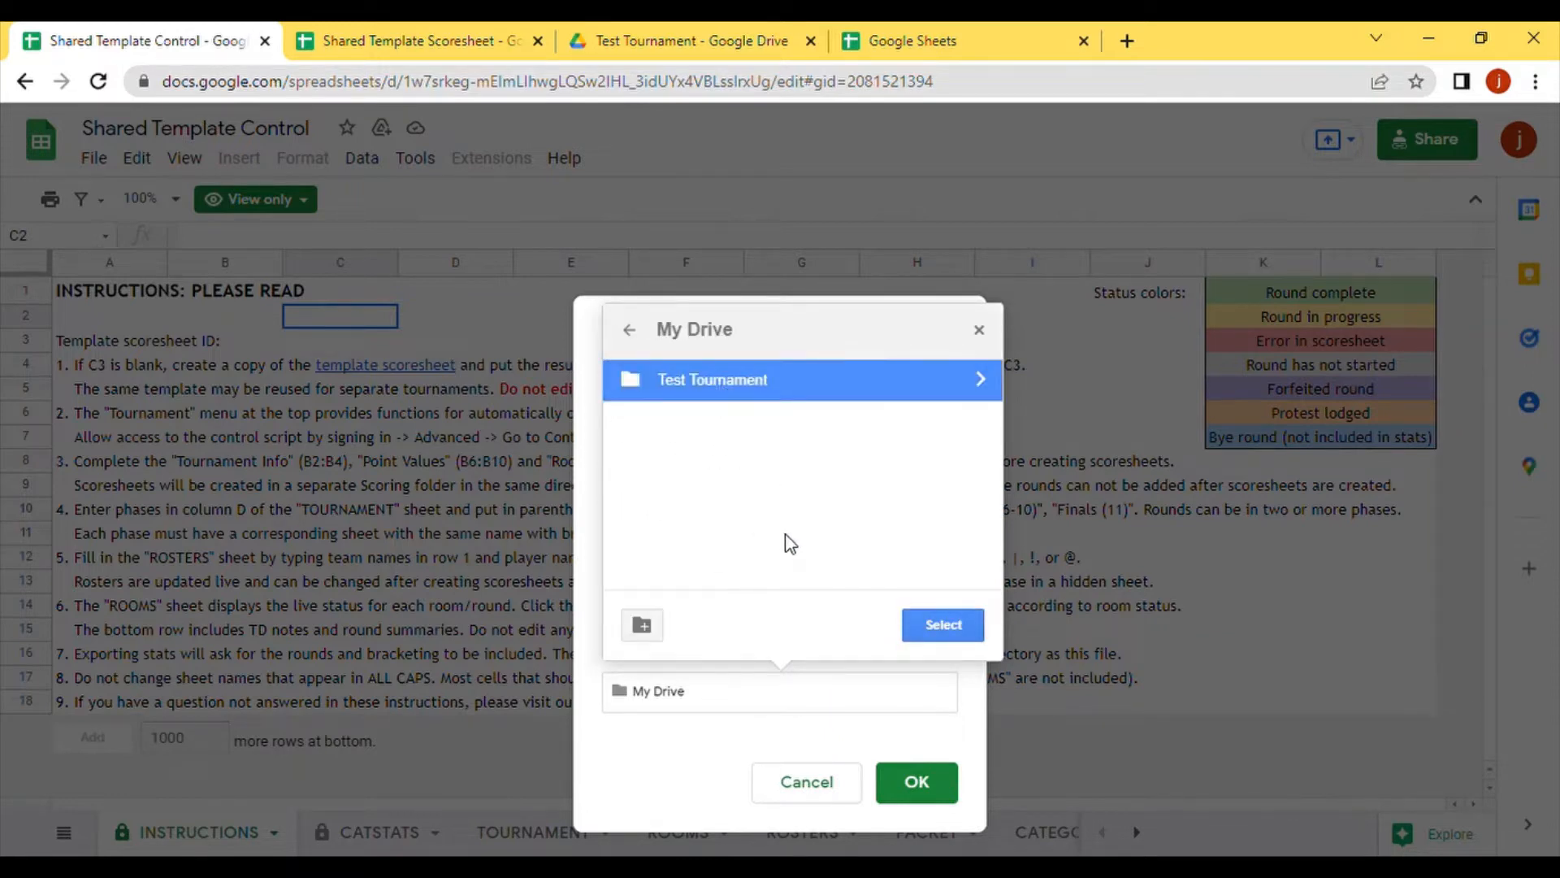
{"action": "left_click", "coordinate": [945, 633]}
{"action": "left_click", "coordinate": [943, 799]}
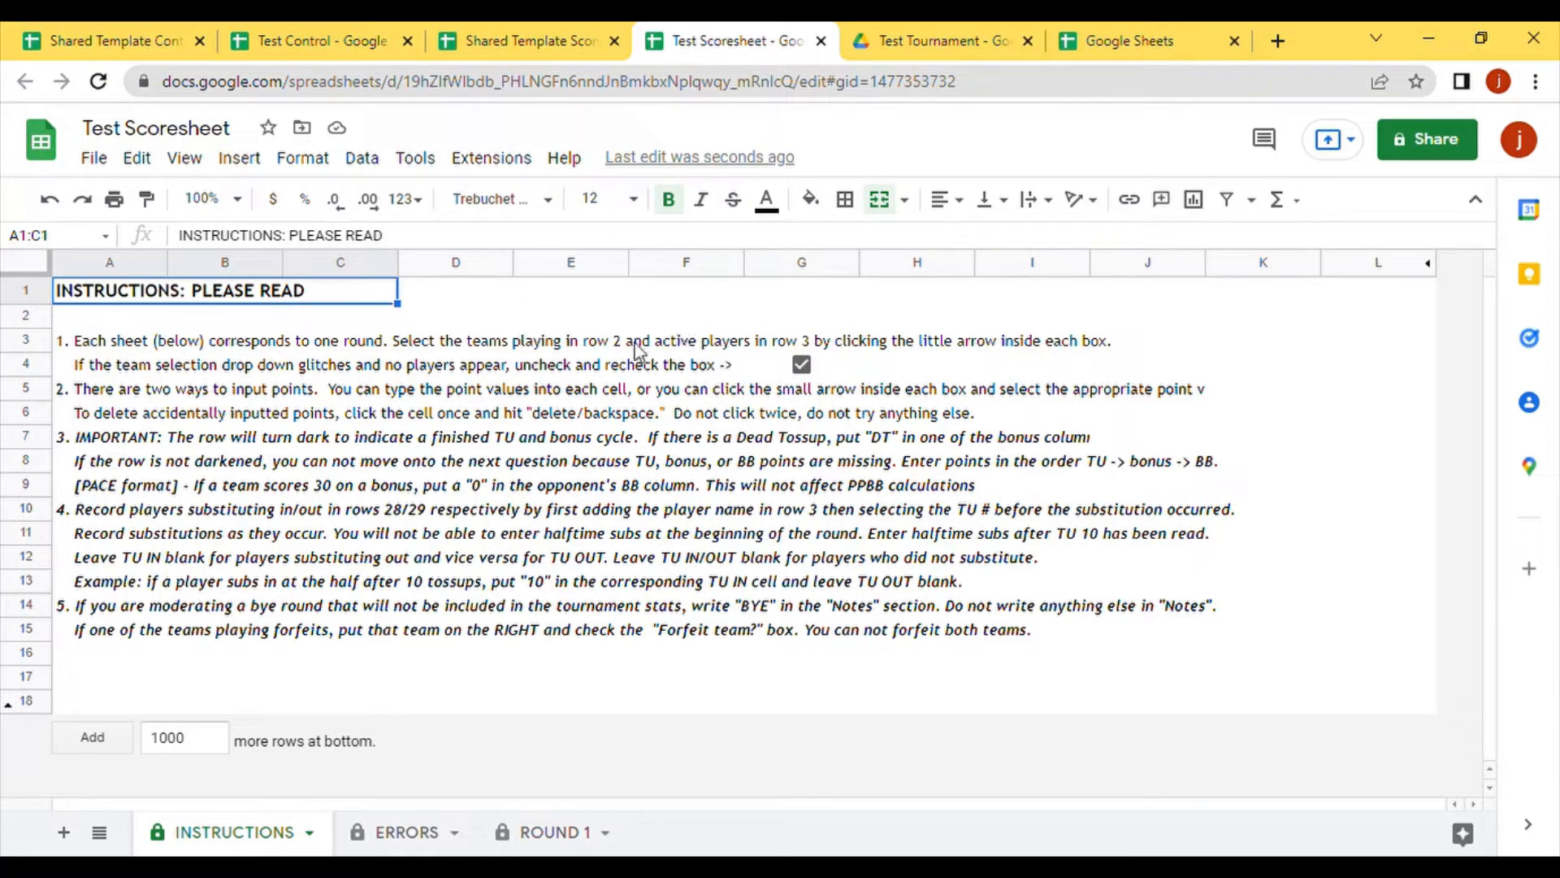
Step: Refresh the Test Tournament folder in Google Drive and check the Test Control and Test Scoresheet copies
{"action": "left_click", "coordinate": [888, 41]}
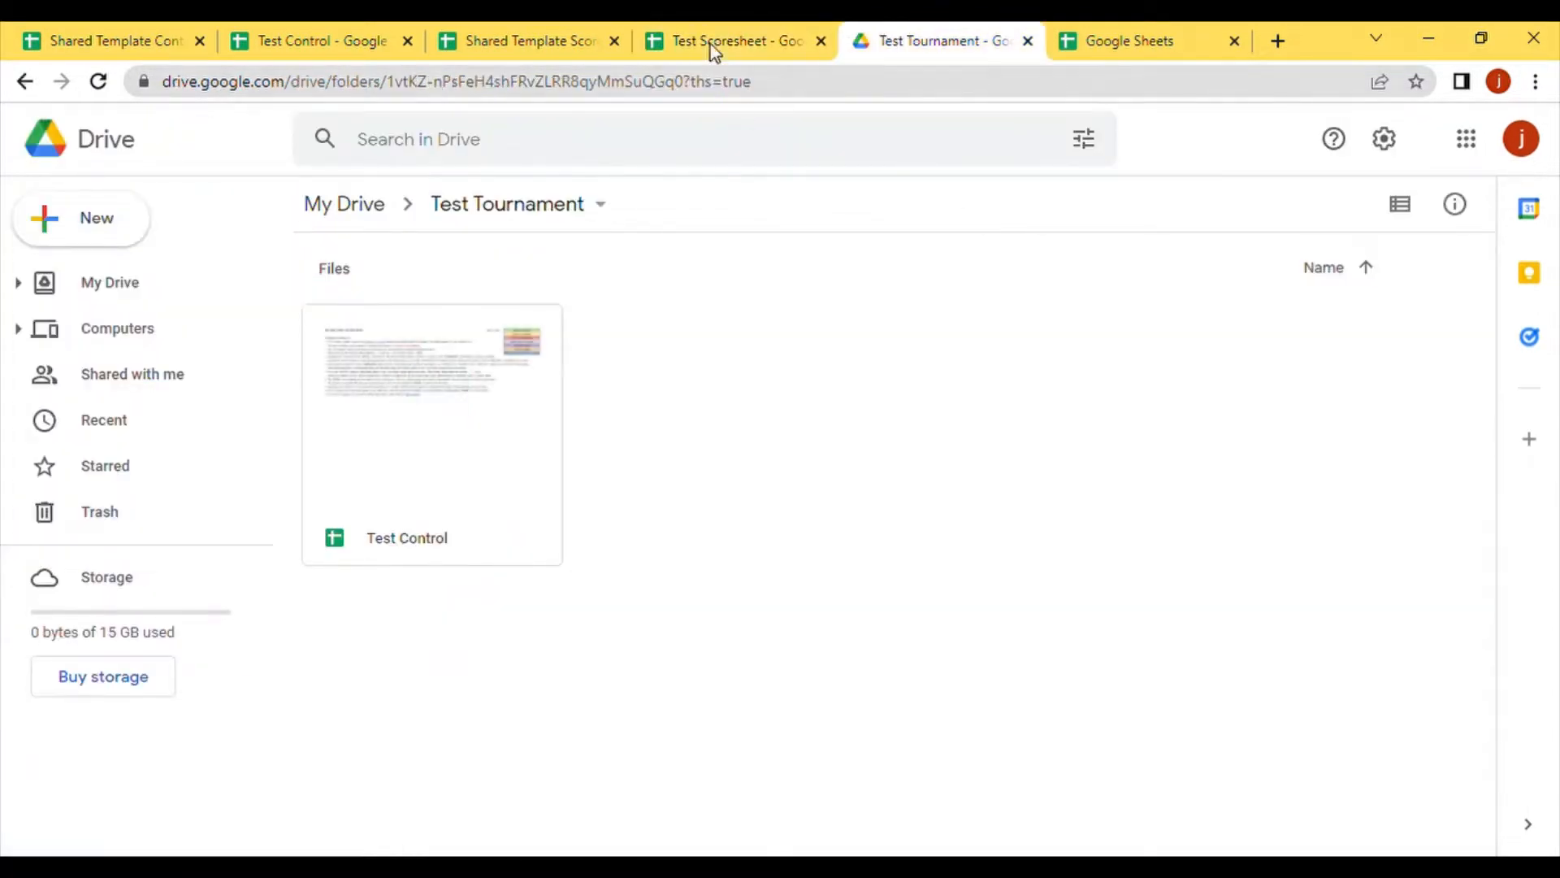
{"action": "left_click", "coordinate": [100, 91]}
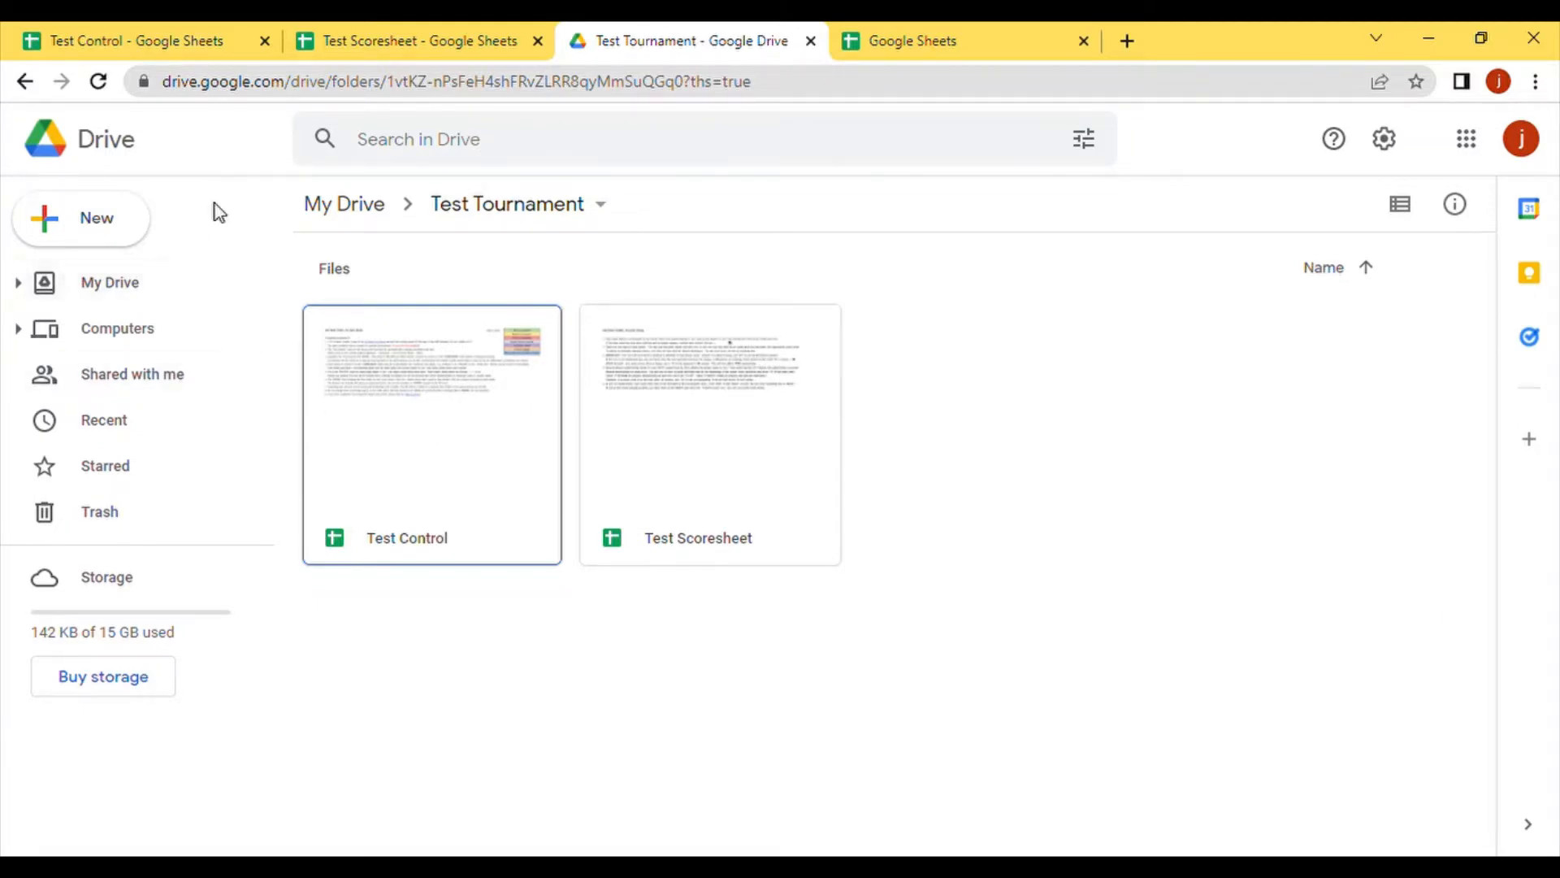
{"action": "left_click", "coordinate": [191, 41]}
{"action": "left_click", "coordinate": [423, 36]}
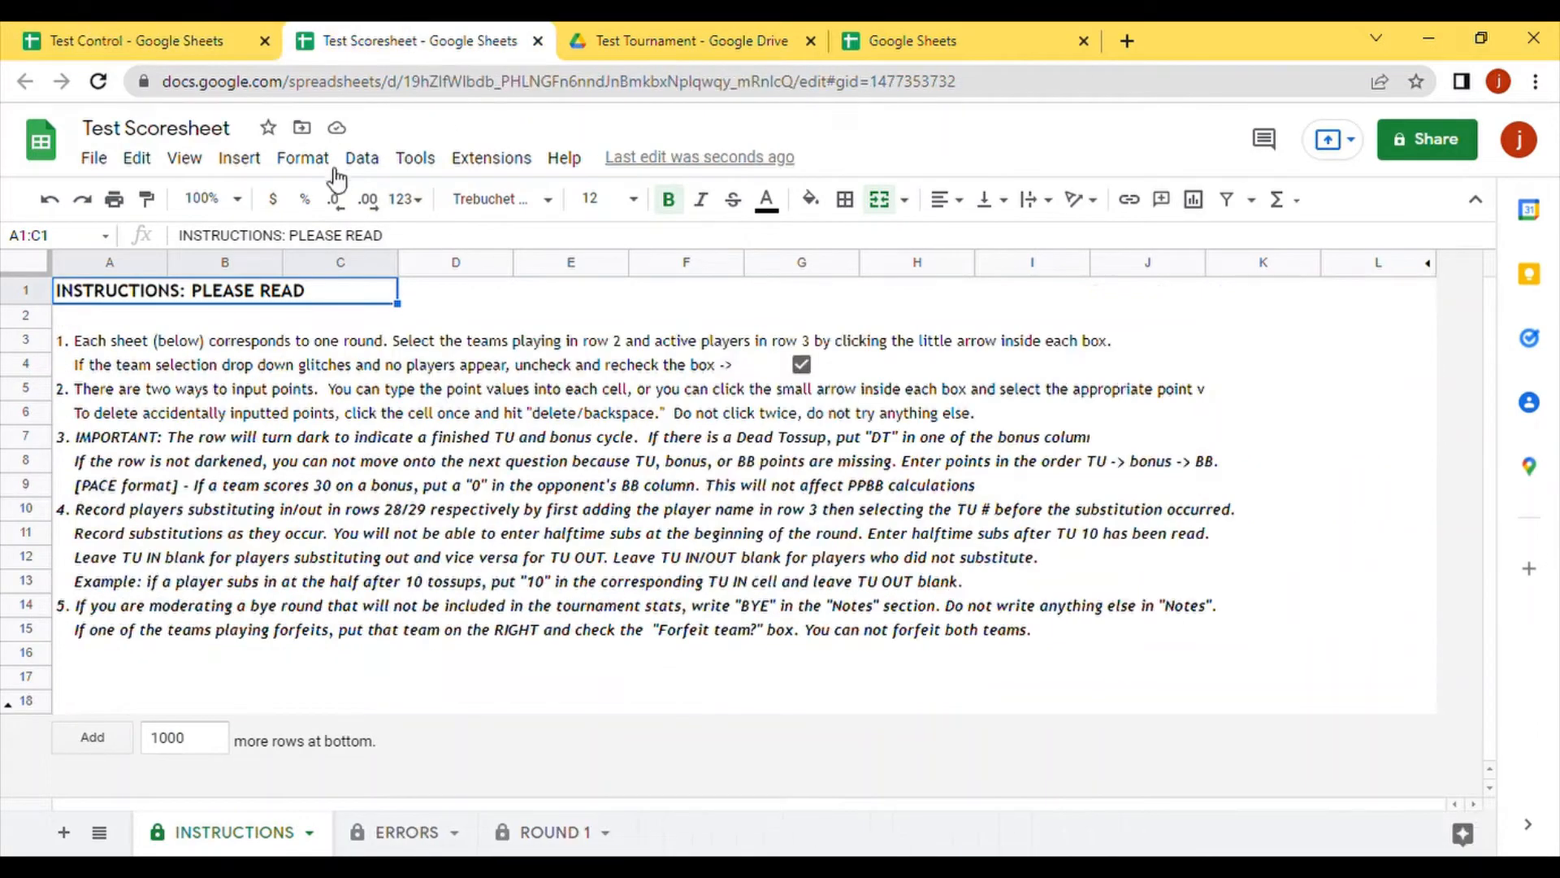
{"action": "left_click", "coordinate": [148, 33]}
Step: Copy the sheet ID from the Test Scoresheet URL into the template scoresheet ID cell C3 of Test Control
{"action": "left_click", "coordinate": [258, 345]}
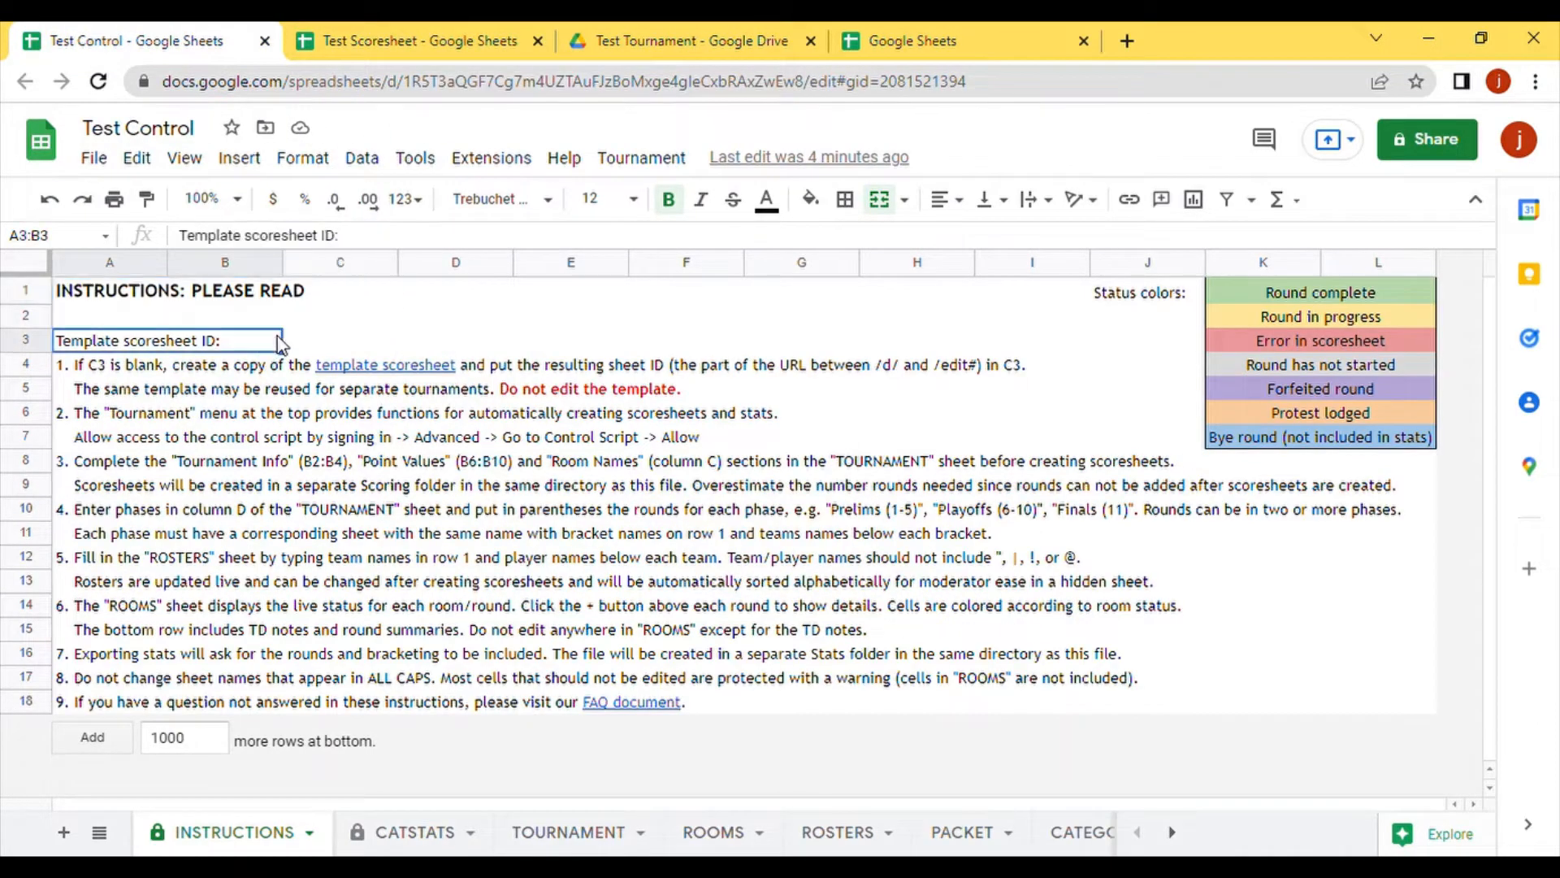
{"action": "left_click", "coordinate": [348, 348]}
{"action": "left_click", "coordinate": [425, 36]}
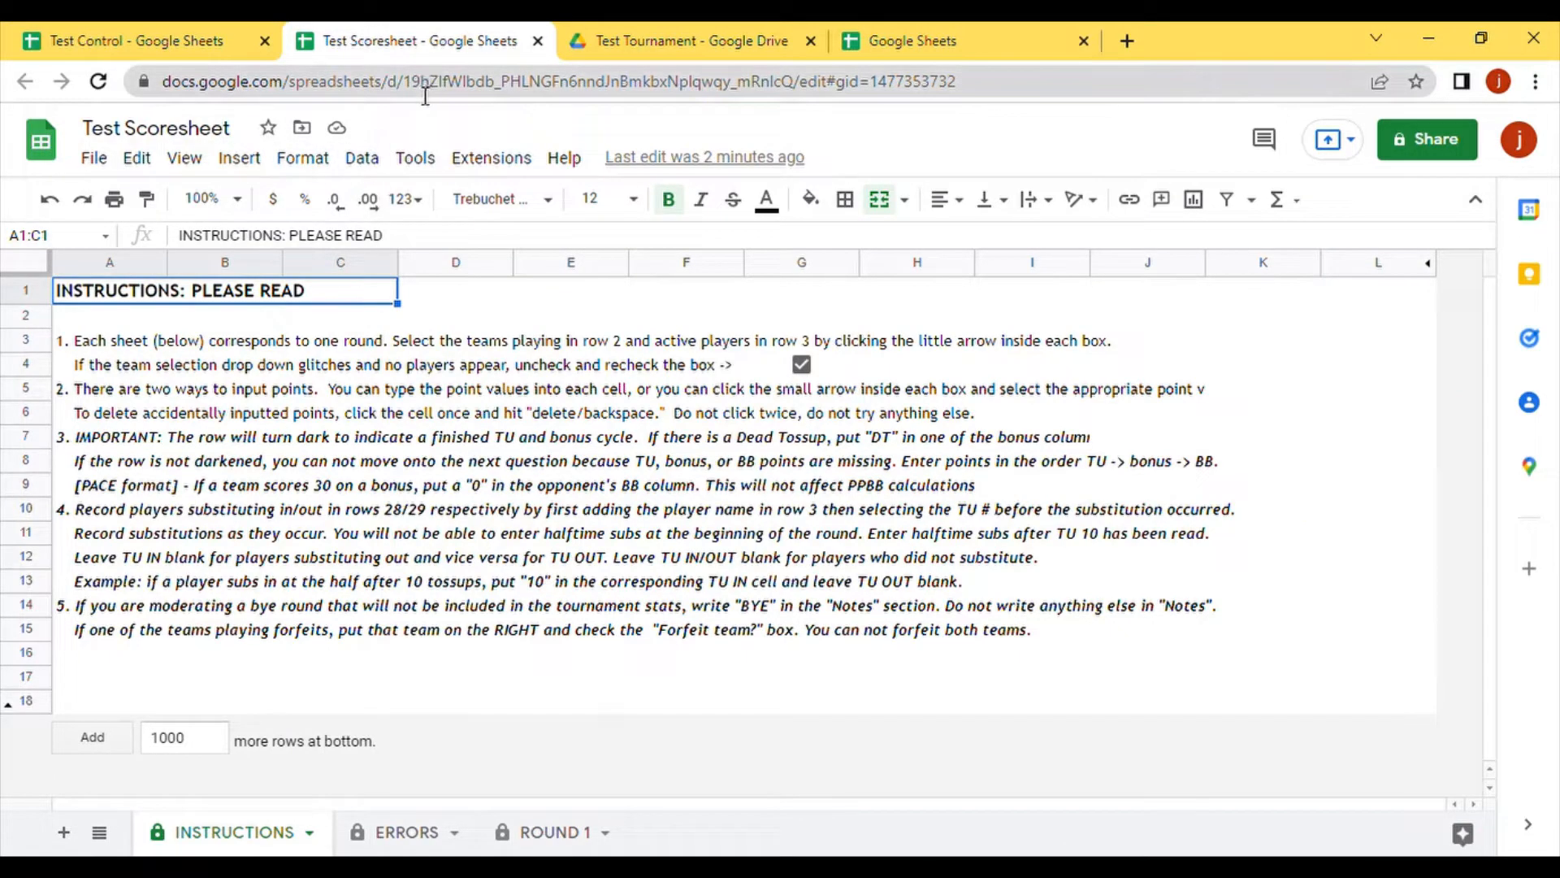
{"action": "left_click_drag", "start_coordinate": [416, 96], "coordinate": [813, 95]}
{"action": "key", "text": "ctrl+c"}
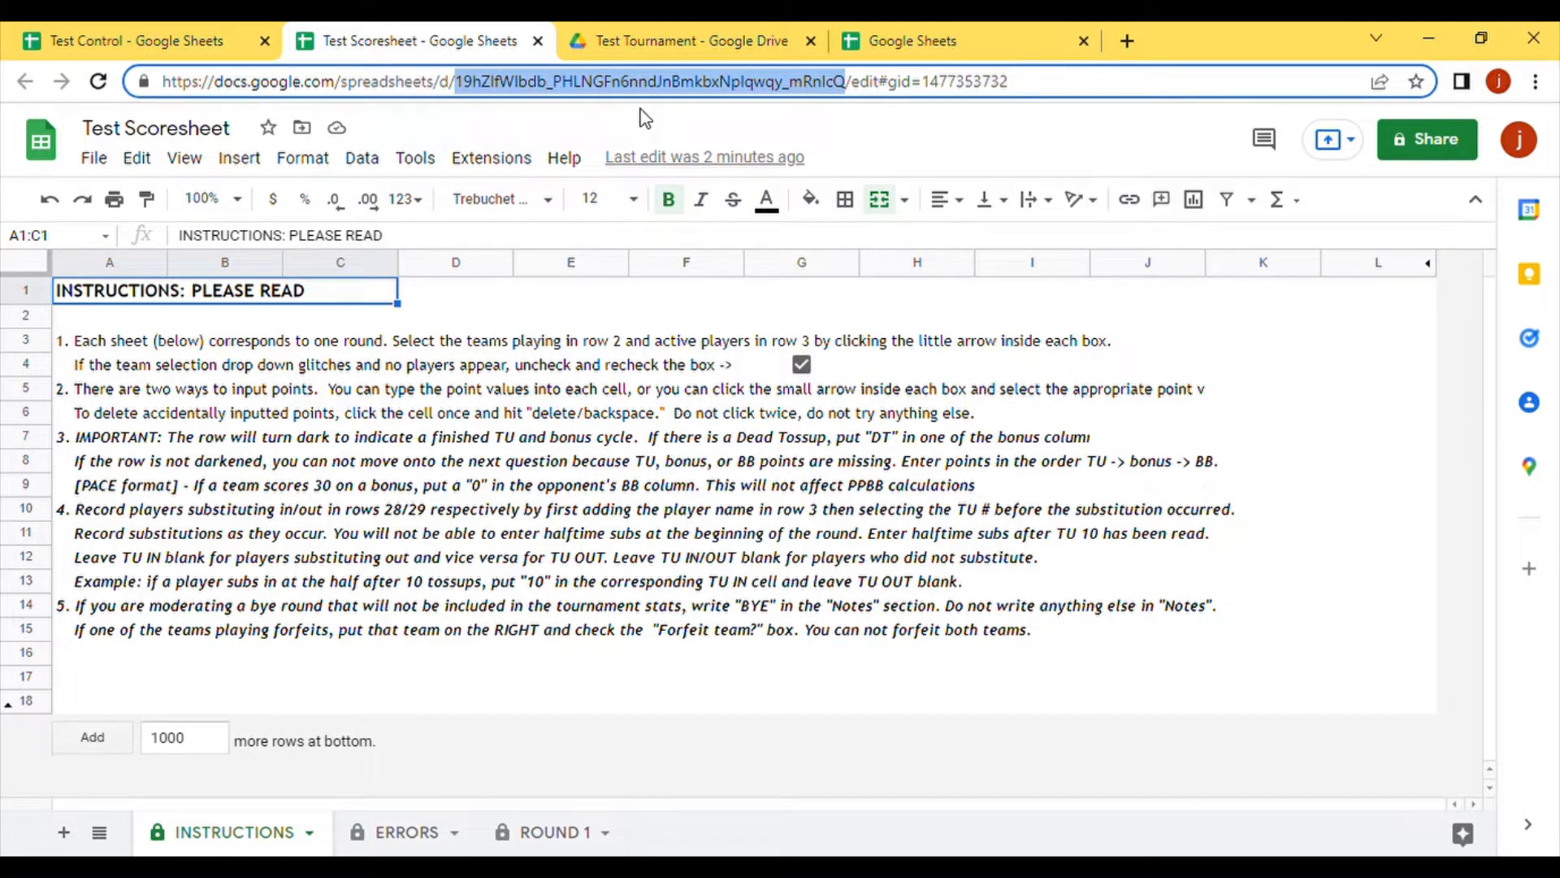
{"action": "left_click", "coordinate": [574, 388]}
{"action": "key", "text": "ctrl+shift+Tab"}
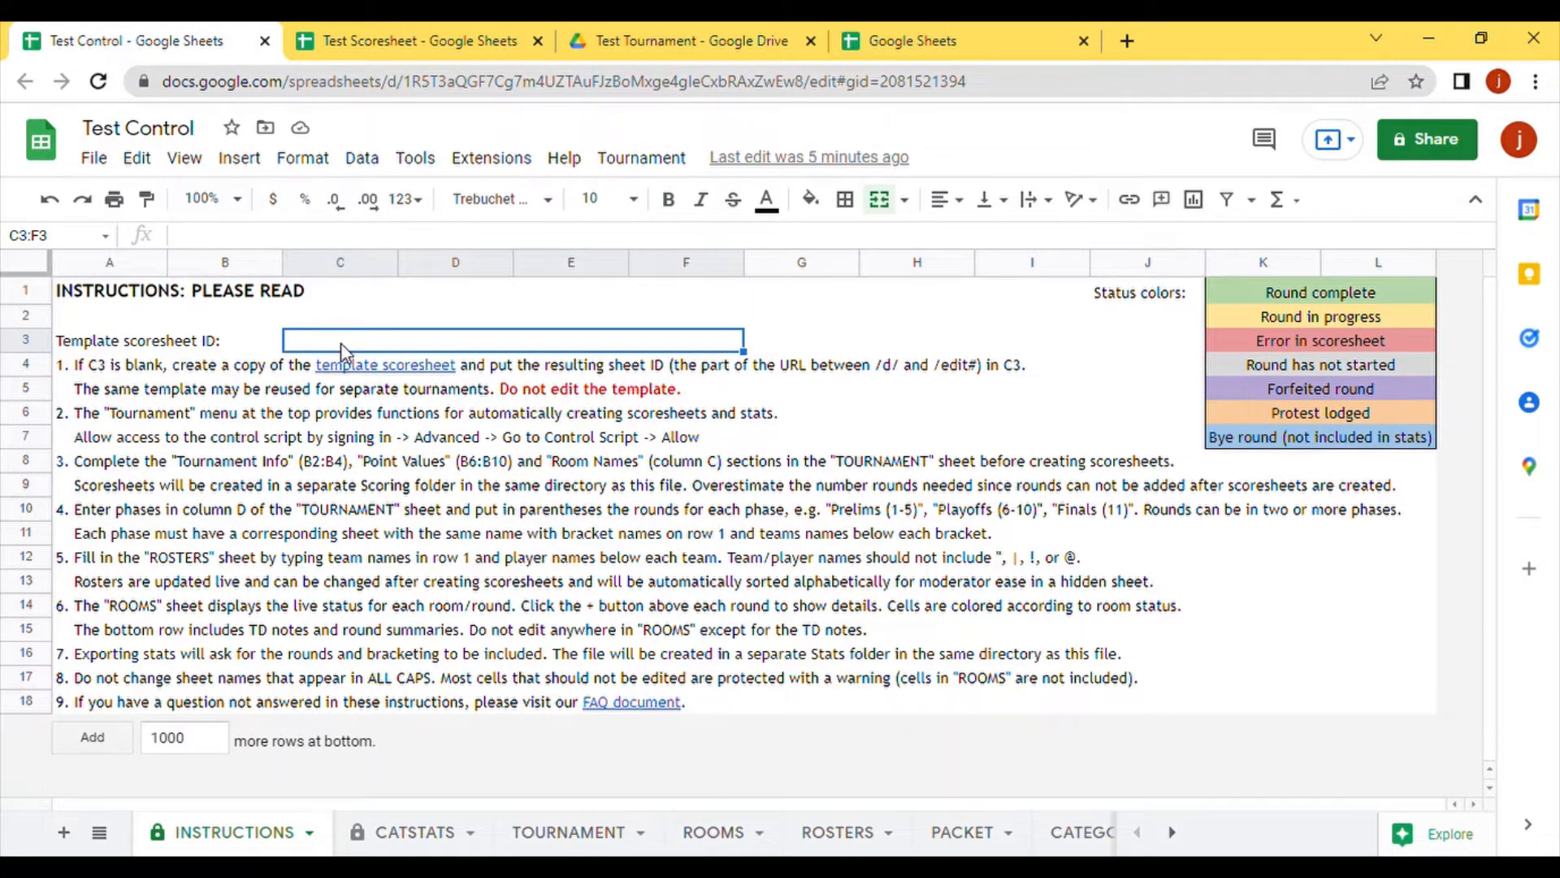
{"action": "key", "text": "ctrl+v"}
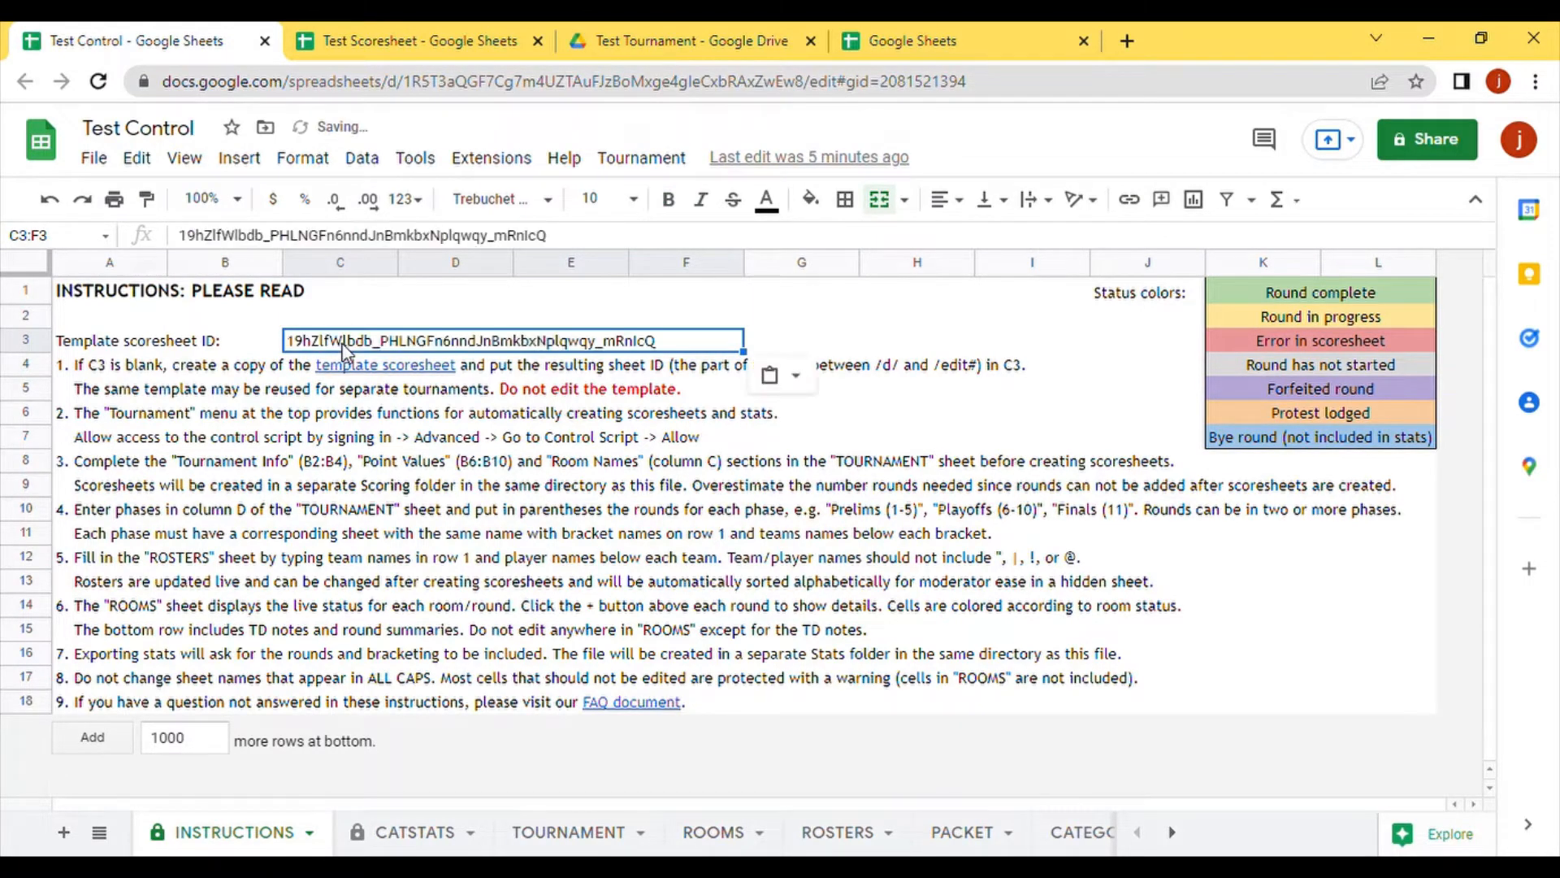
{"action": "left_click", "coordinate": [418, 470]}
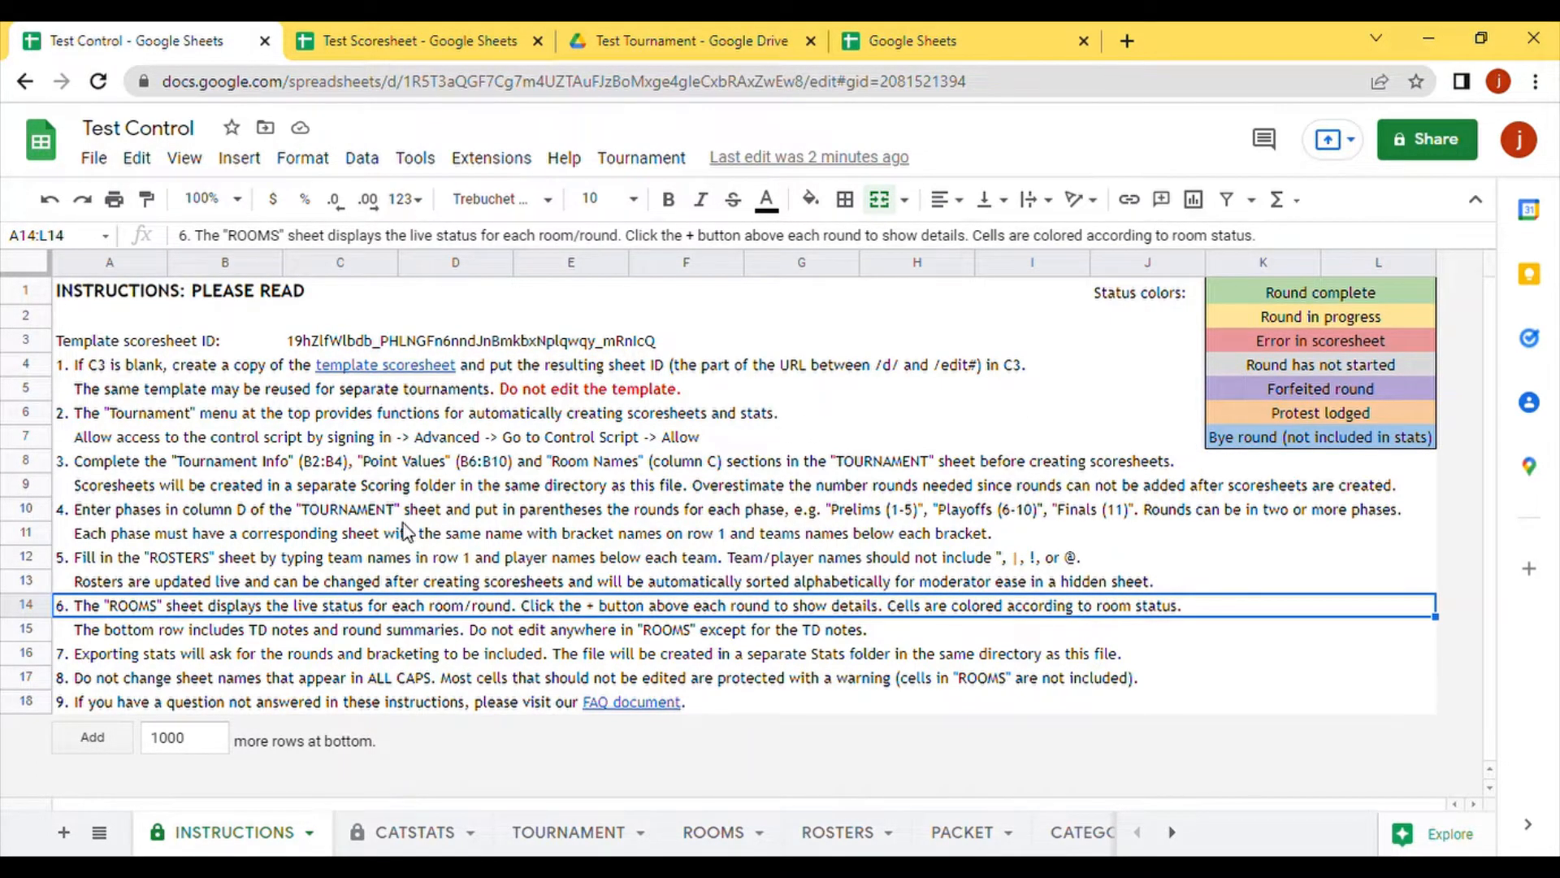
Step: In the TOURNAMENT sheet, set the tournament name to Test, the packet name to Test Packet and the rounds to 10
{"action": "left_click", "coordinate": [584, 831]}
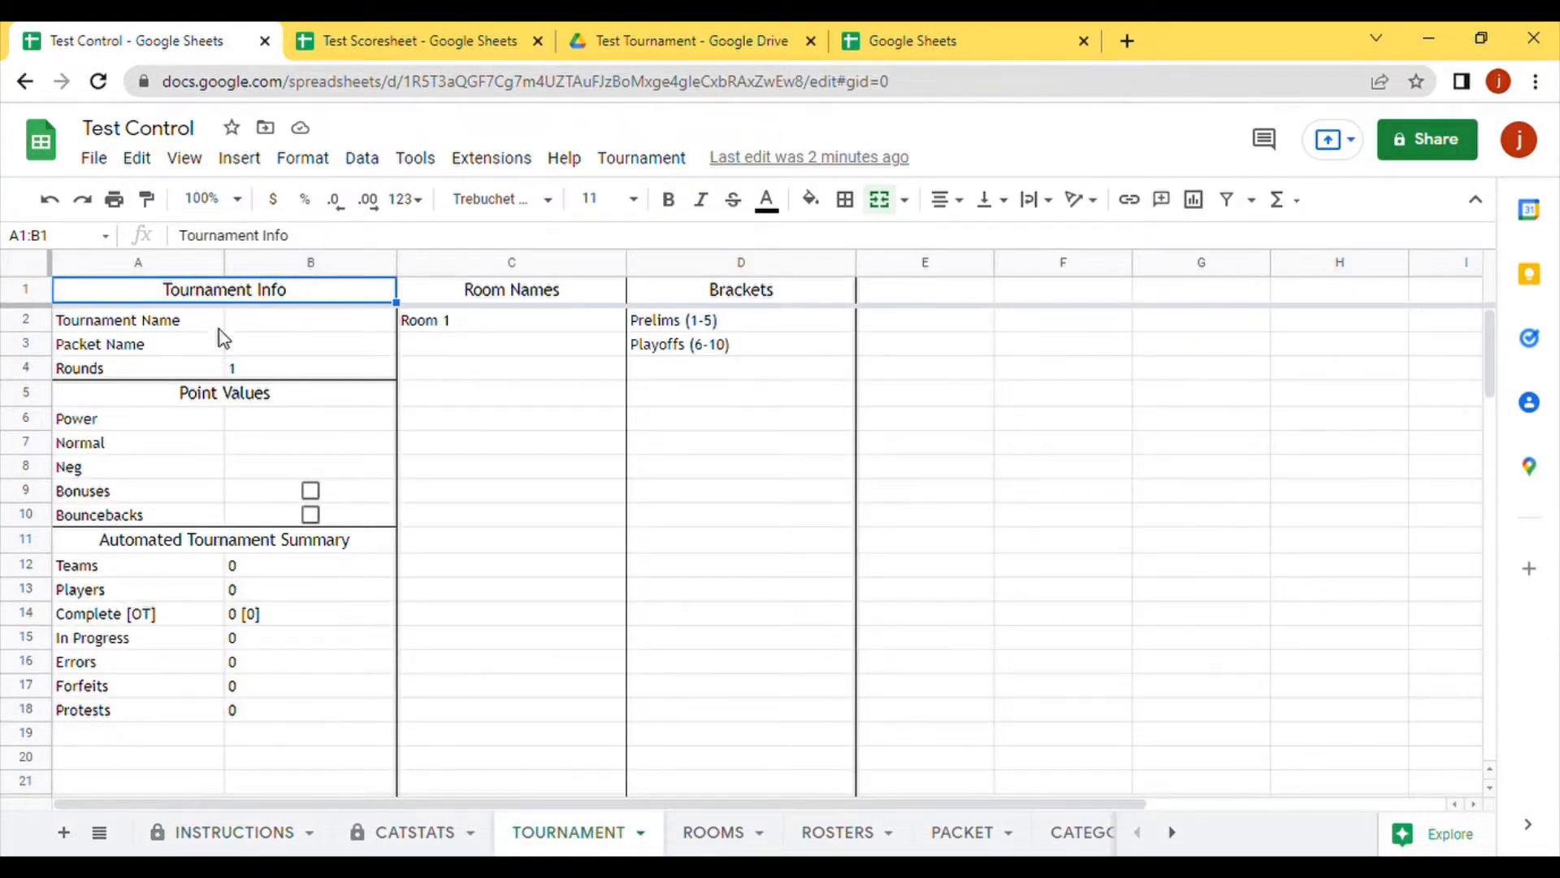
{"action": "left_click", "coordinate": [234, 326]}
{"action": "left_click", "coordinate": [227, 346]}
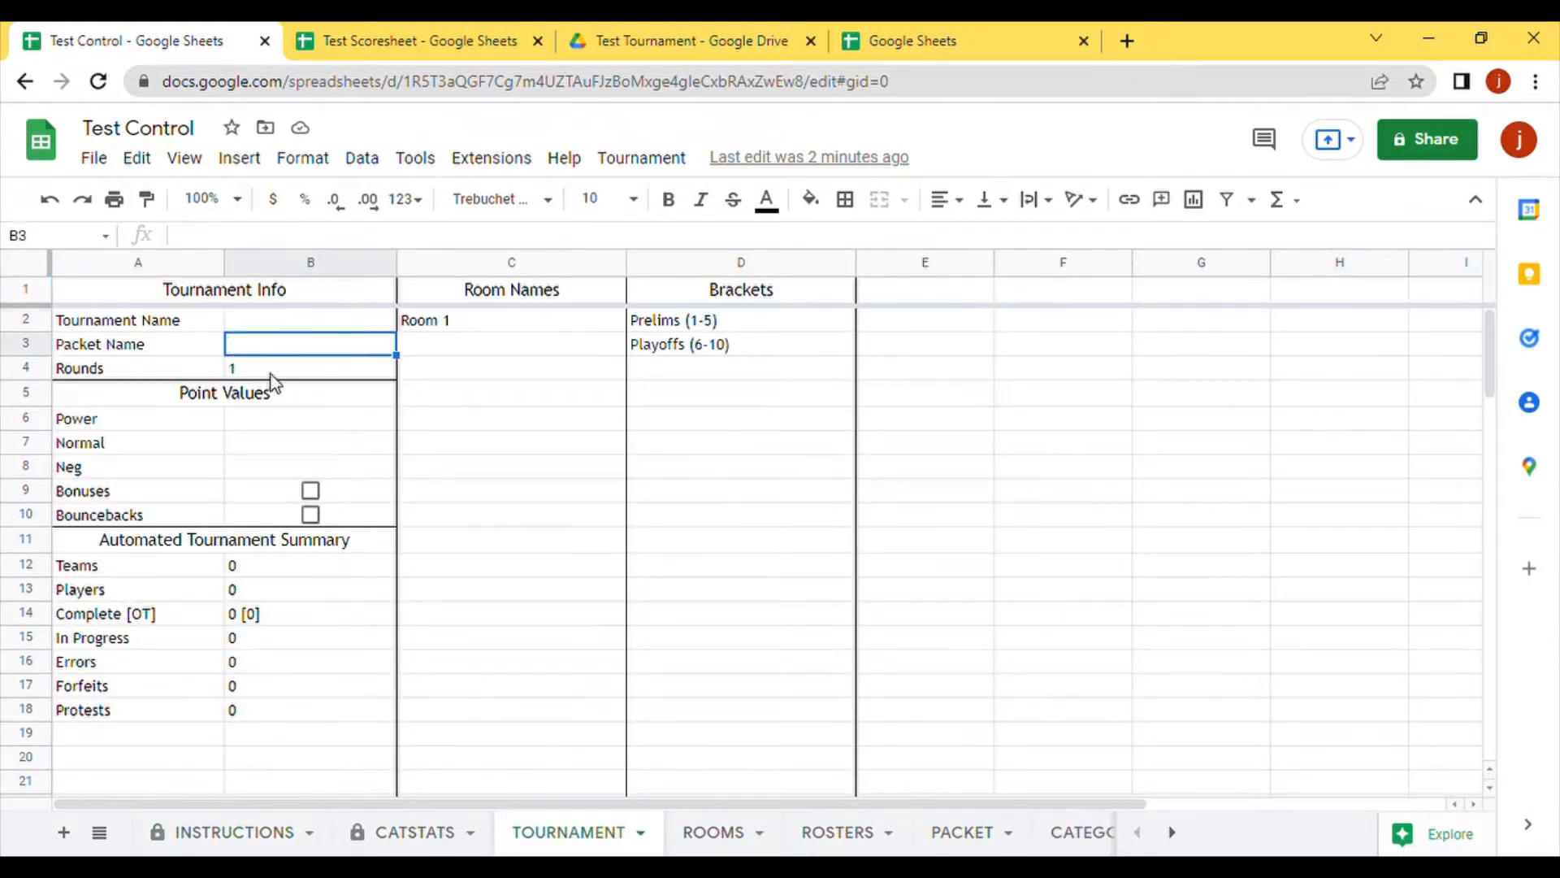
{"action": "left_click", "coordinate": [268, 426]}
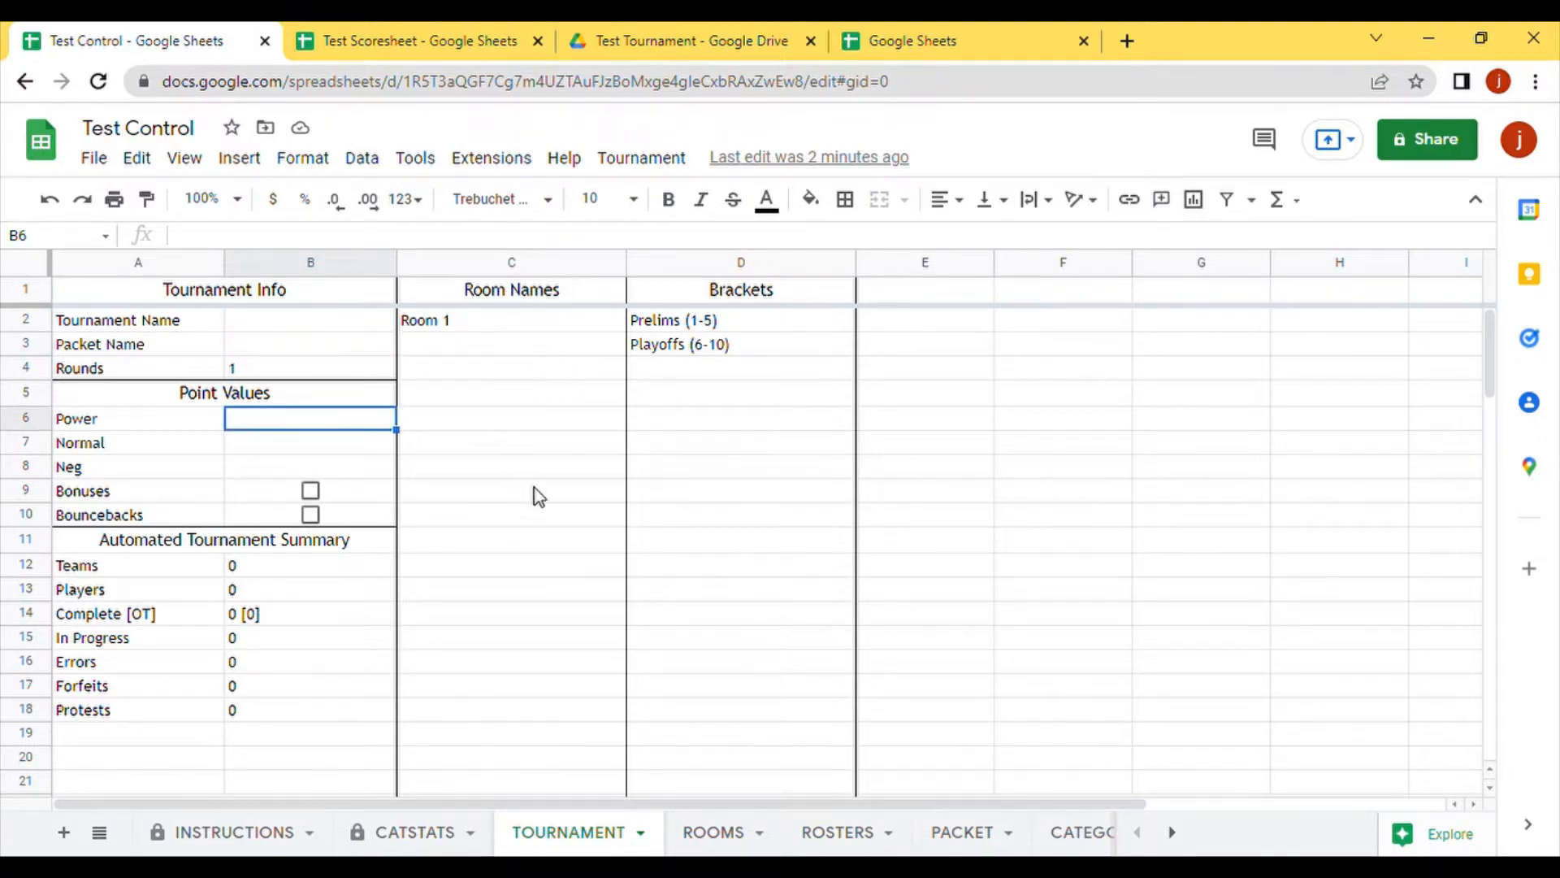
{"action": "left_click", "coordinate": [240, 322]}
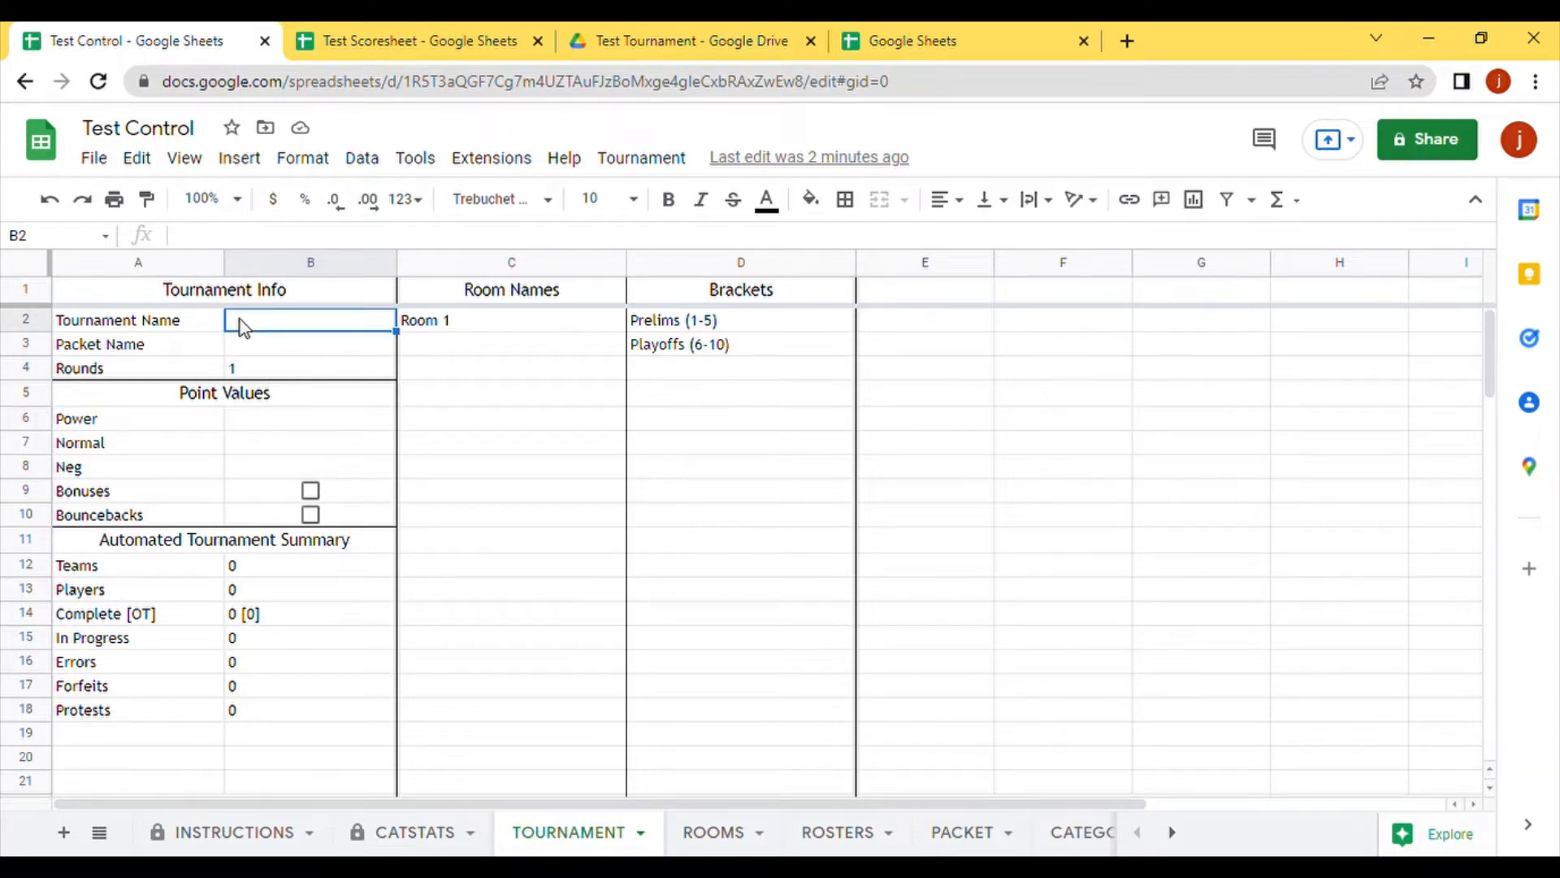
{"action": "type", "text": "Test"}
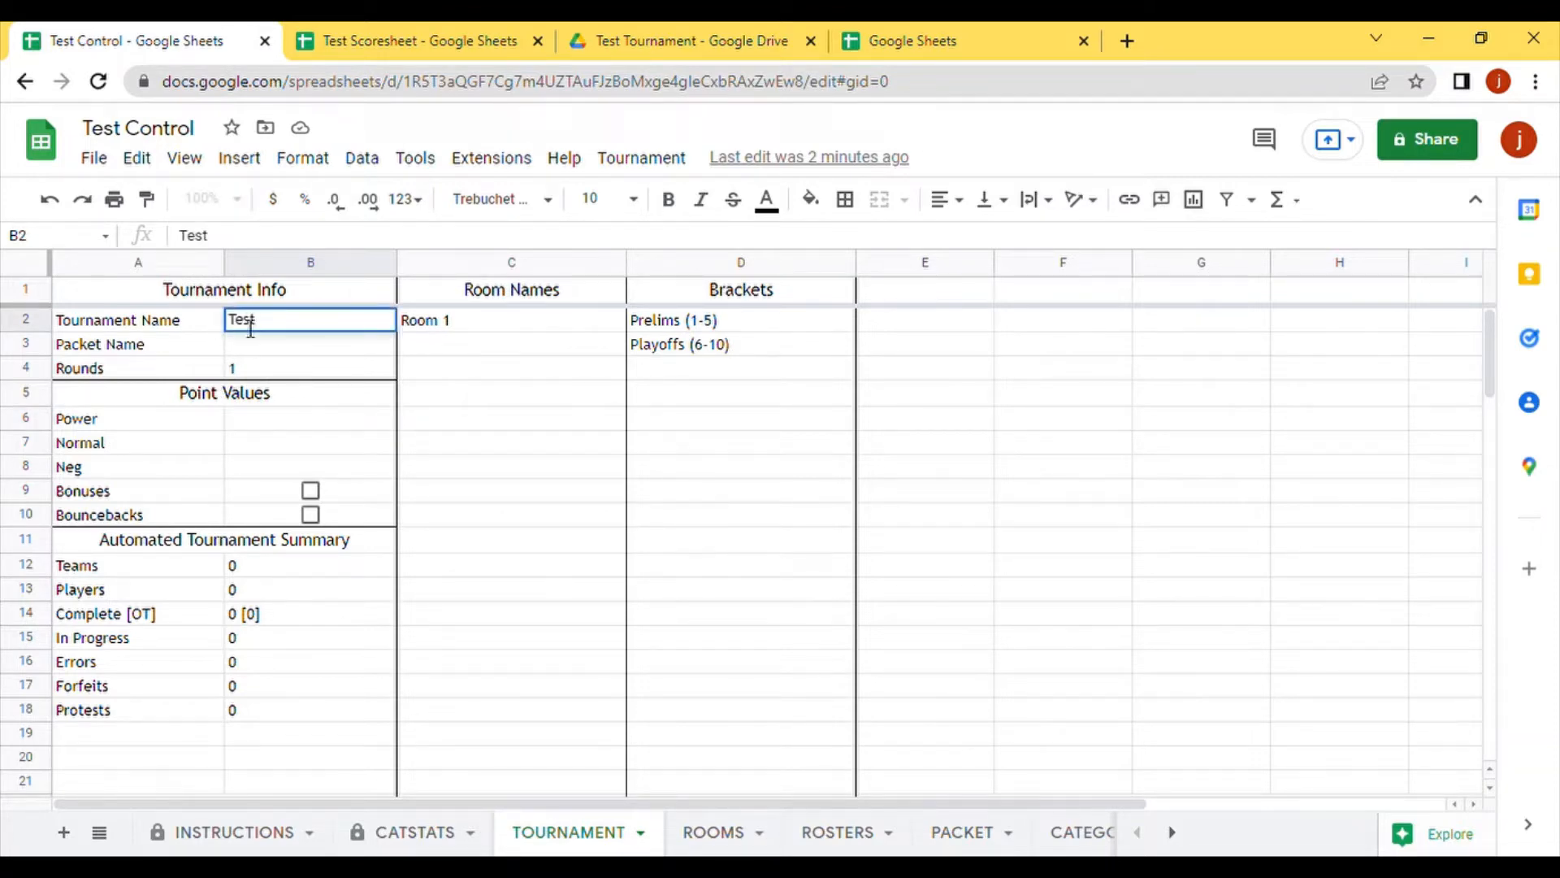
{"action": "left_click", "coordinate": [249, 346]}
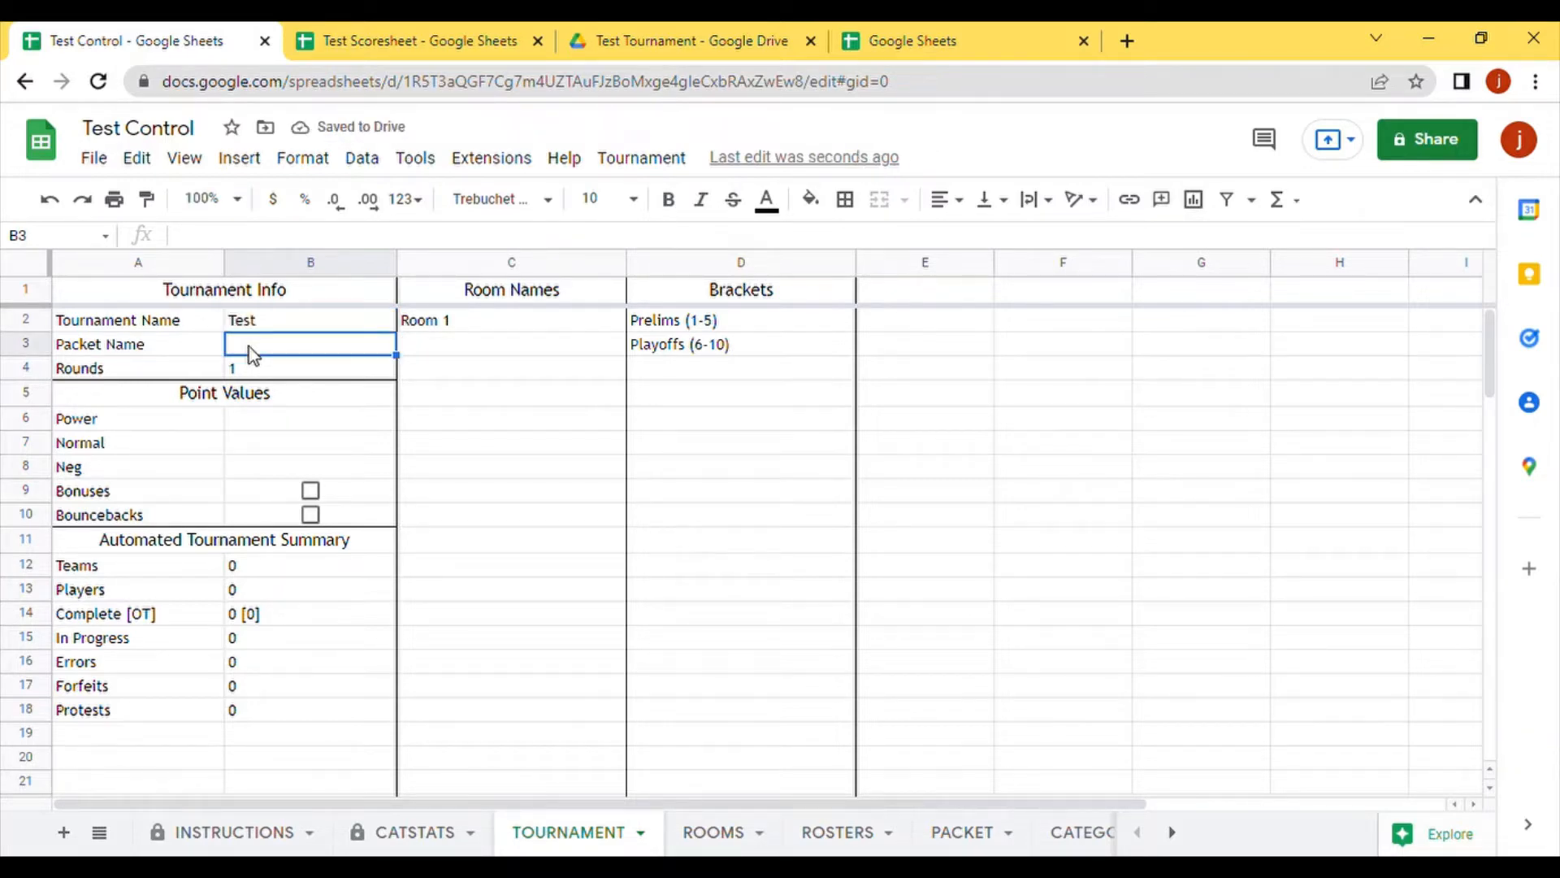
{"action": "type", "text": "Test"}
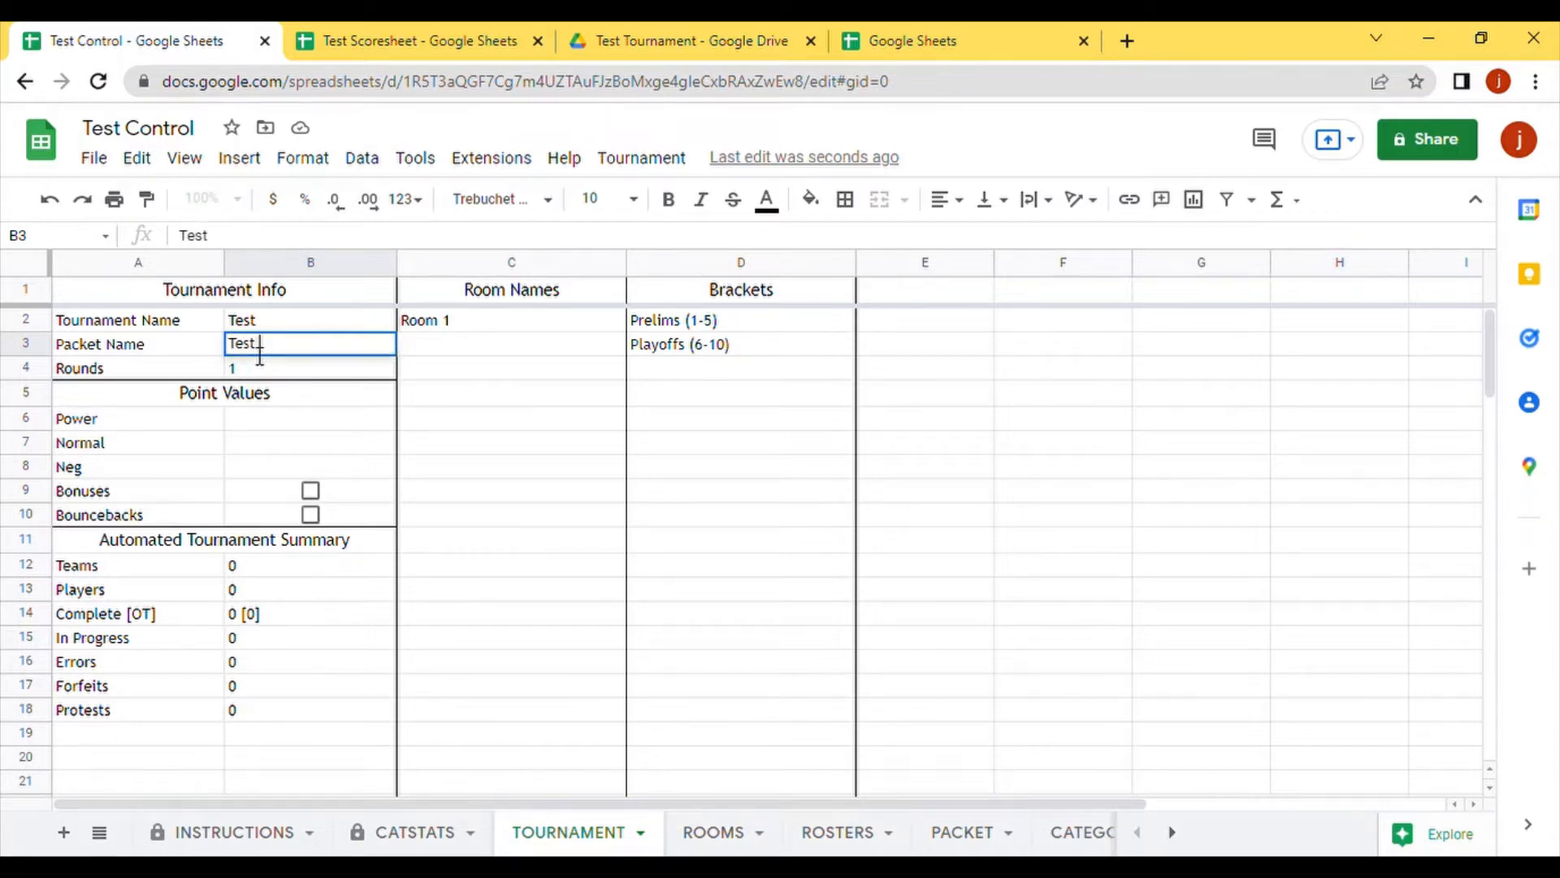
{"action": "type", "text": " Packet"}
{"action": "left_click", "coordinate": [255, 373]}
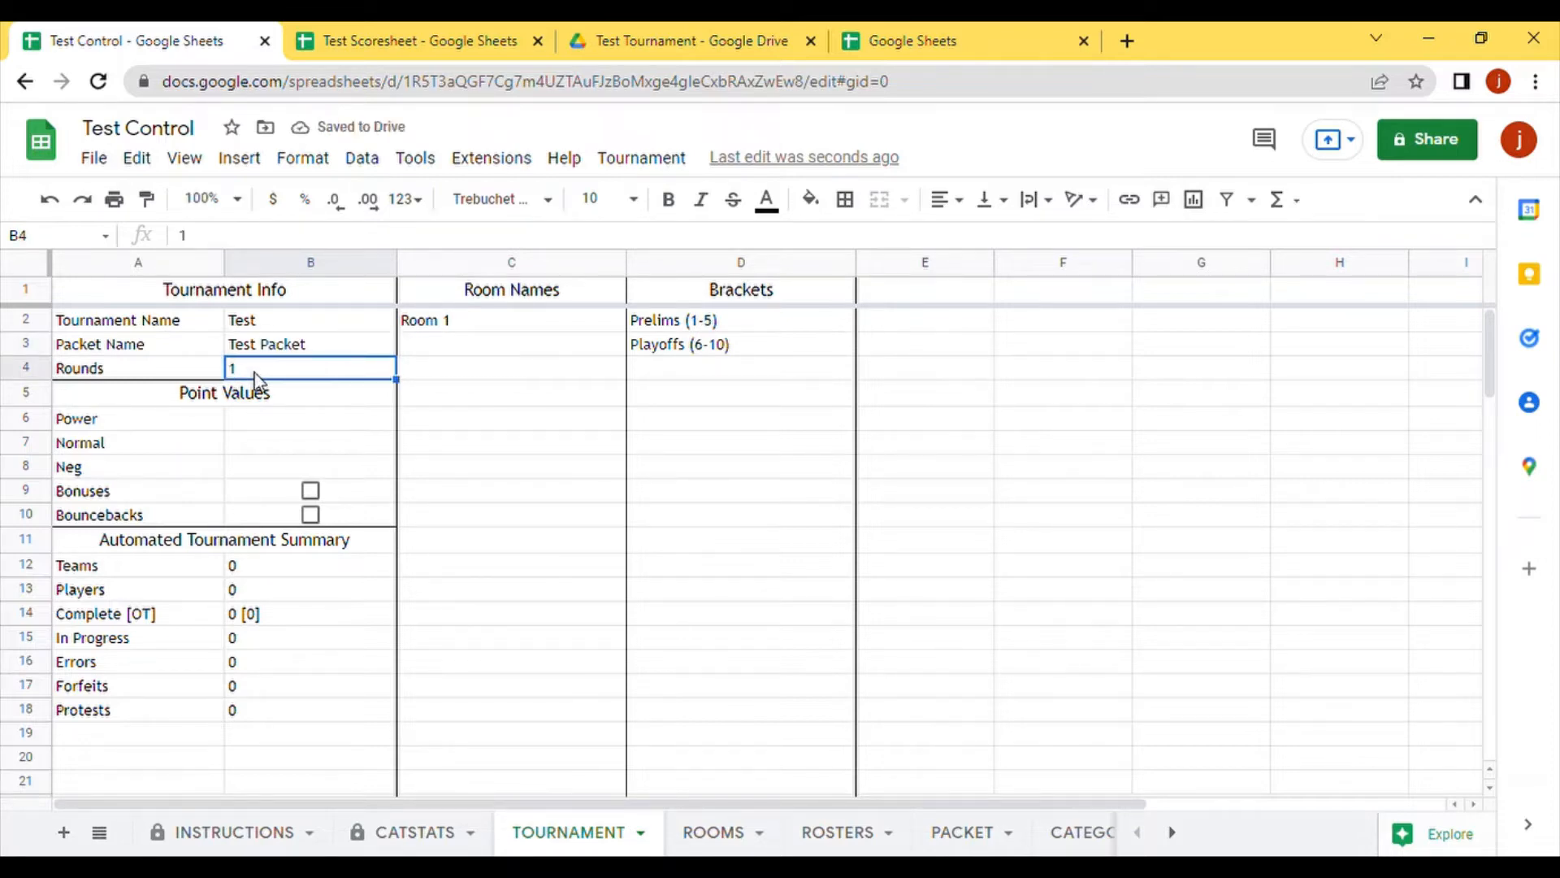
{"action": "type", "text": "10"}
Step: Set the point values to 15 for Power, 10 for Normal and -5 for Neg
{"action": "left_click", "coordinate": [321, 419]}
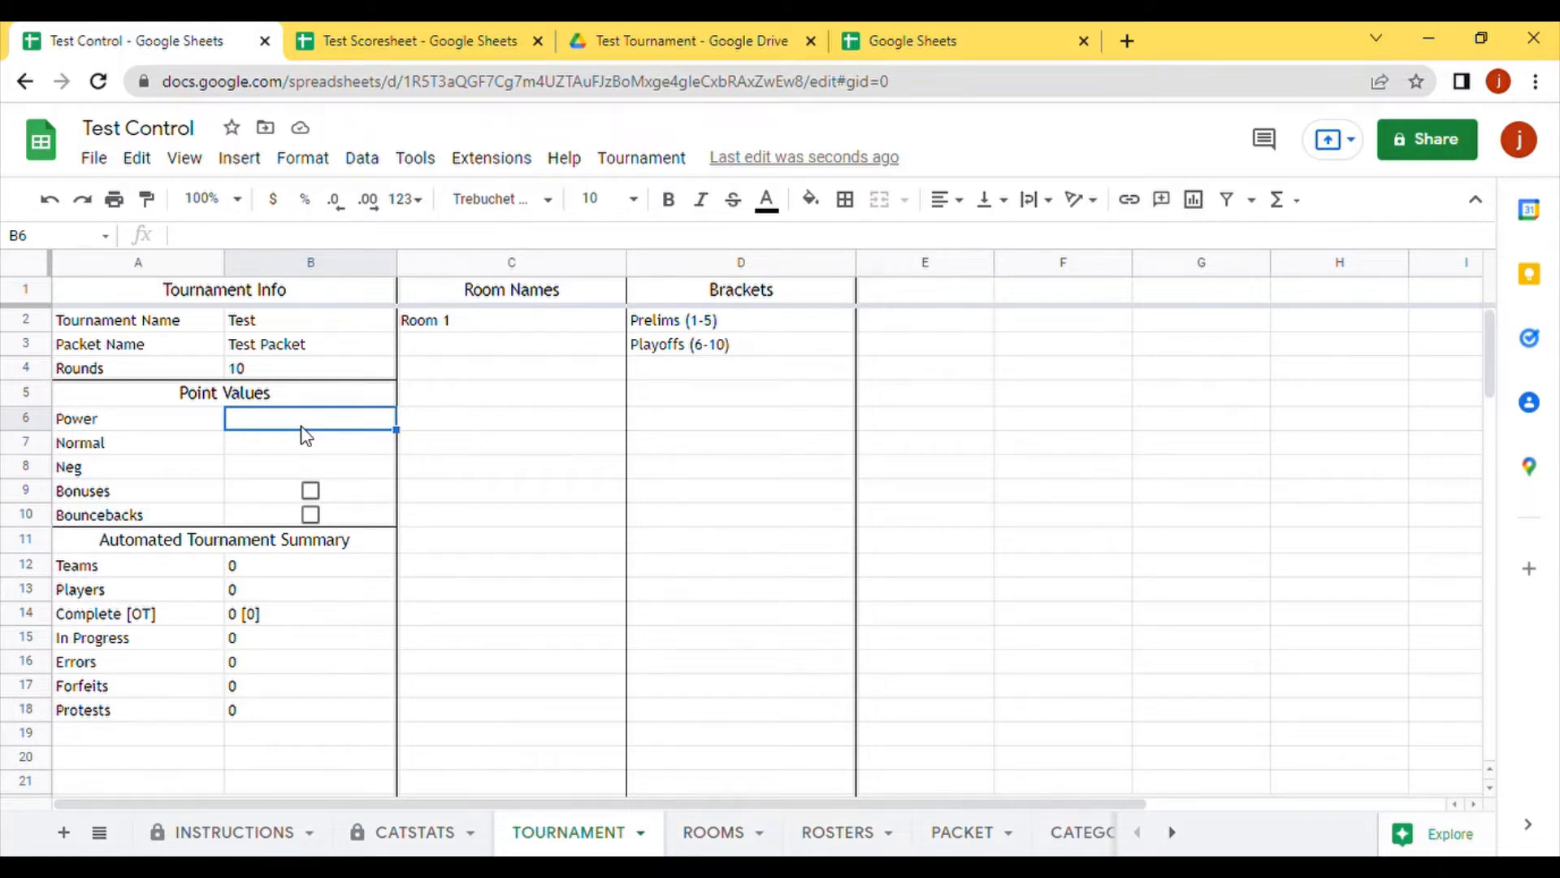
{"action": "type", "text": "15"}
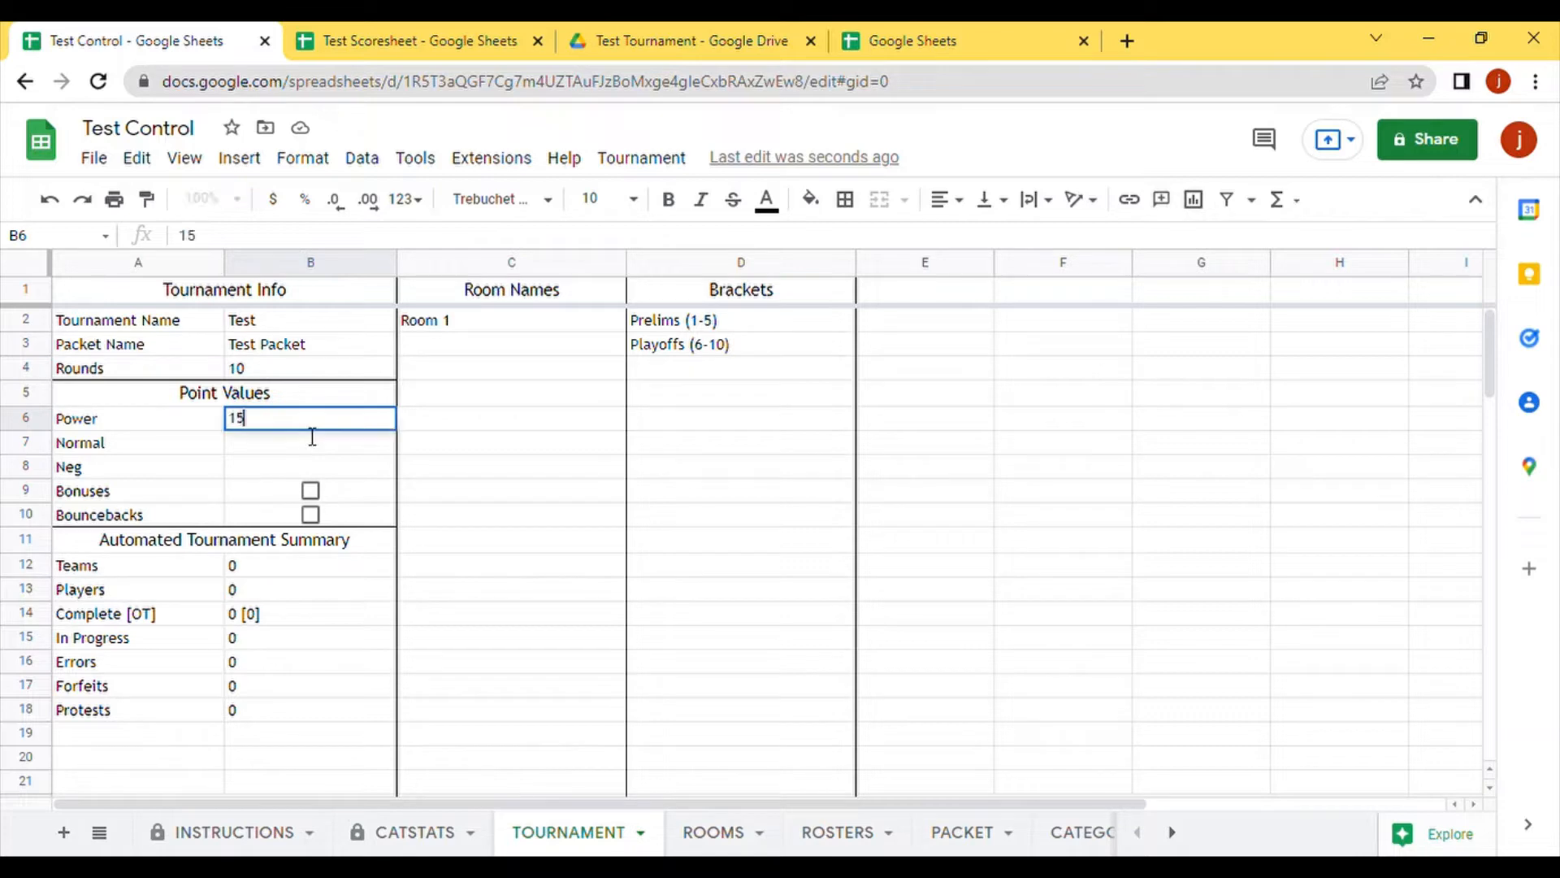
{"action": "left_click", "coordinate": [305, 436]}
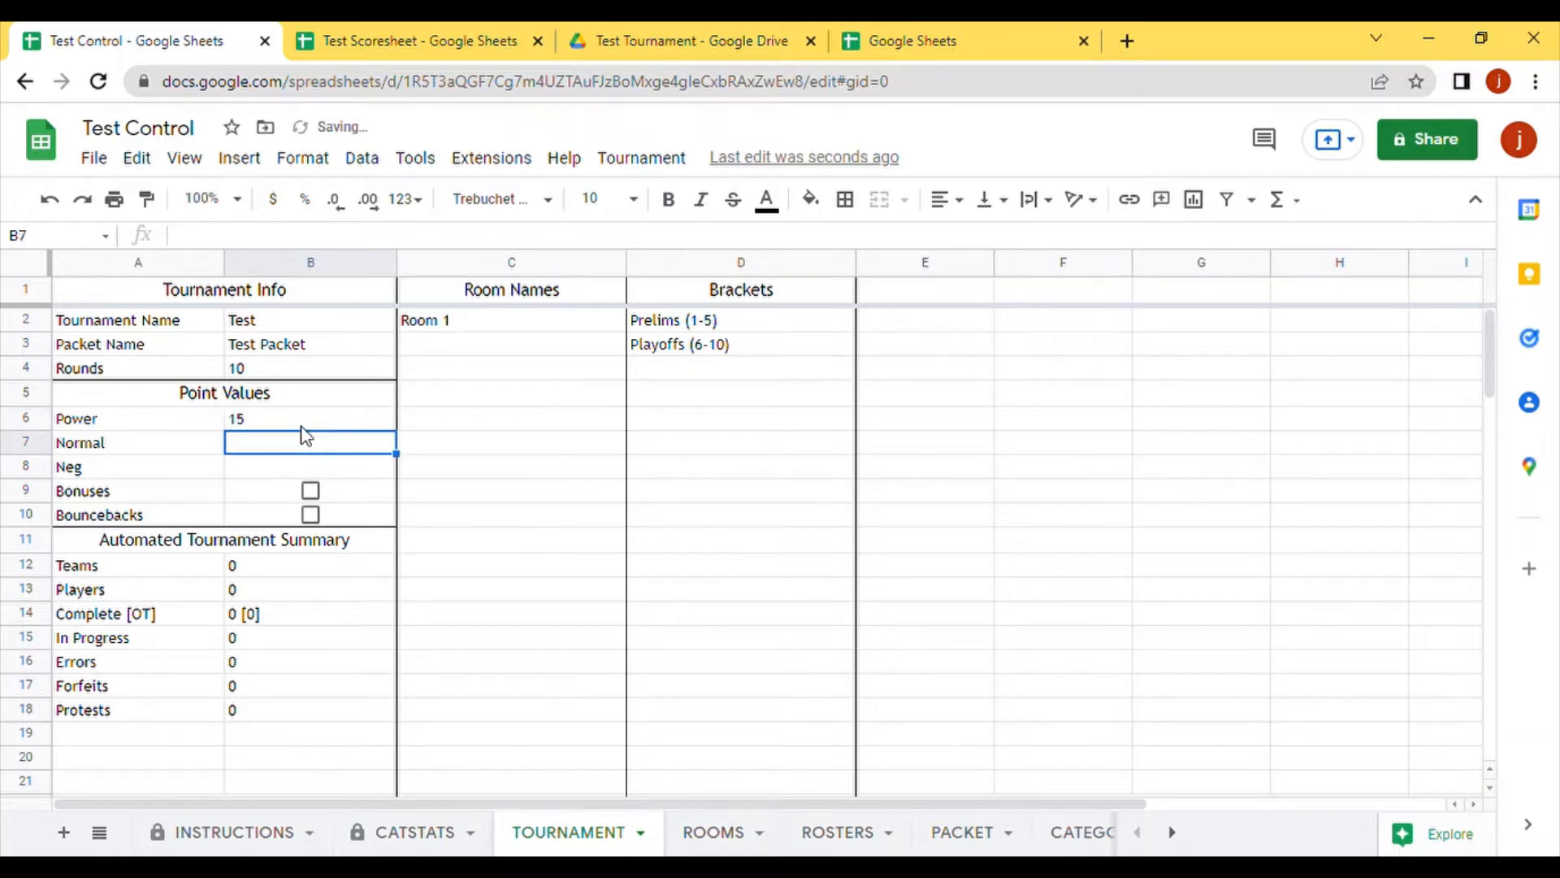
{"action": "type", "text": "10"}
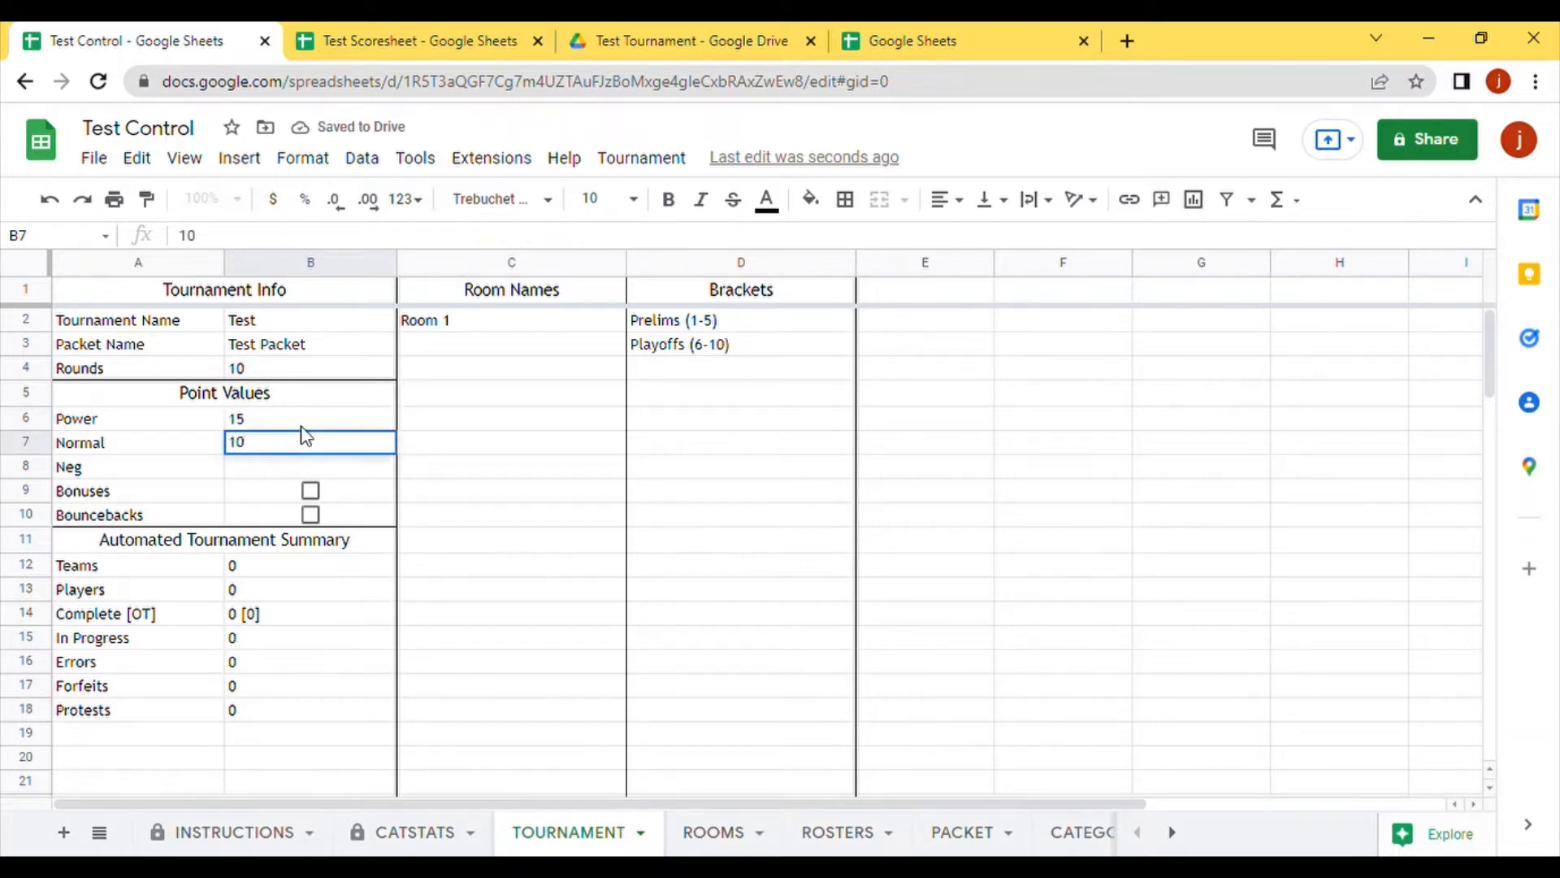
{"action": "key", "text": "Return"}
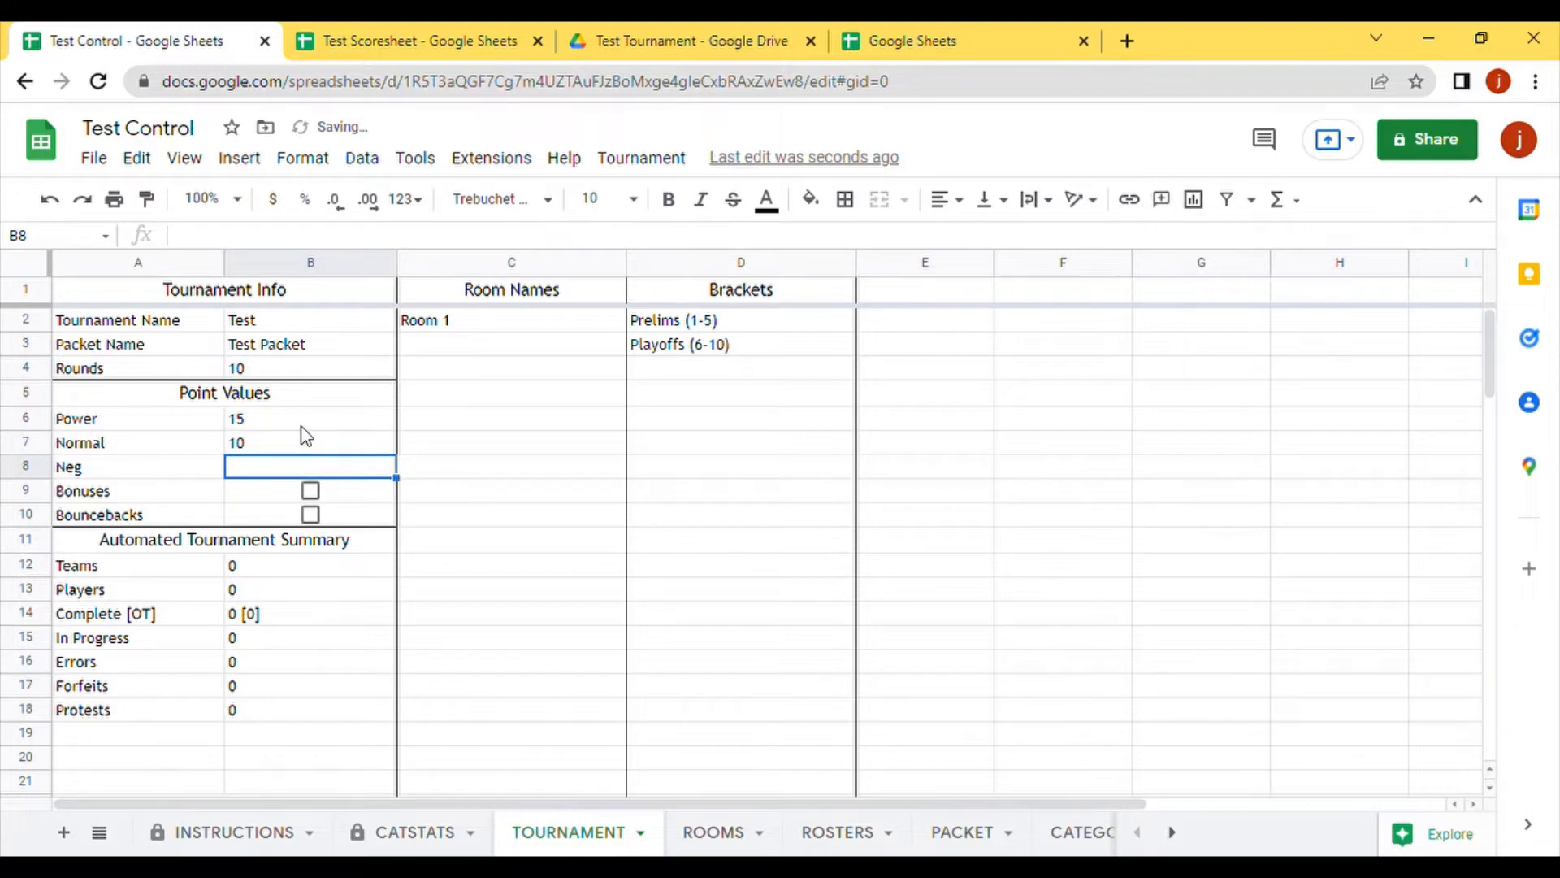
{"action": "type", "text": "-5"}
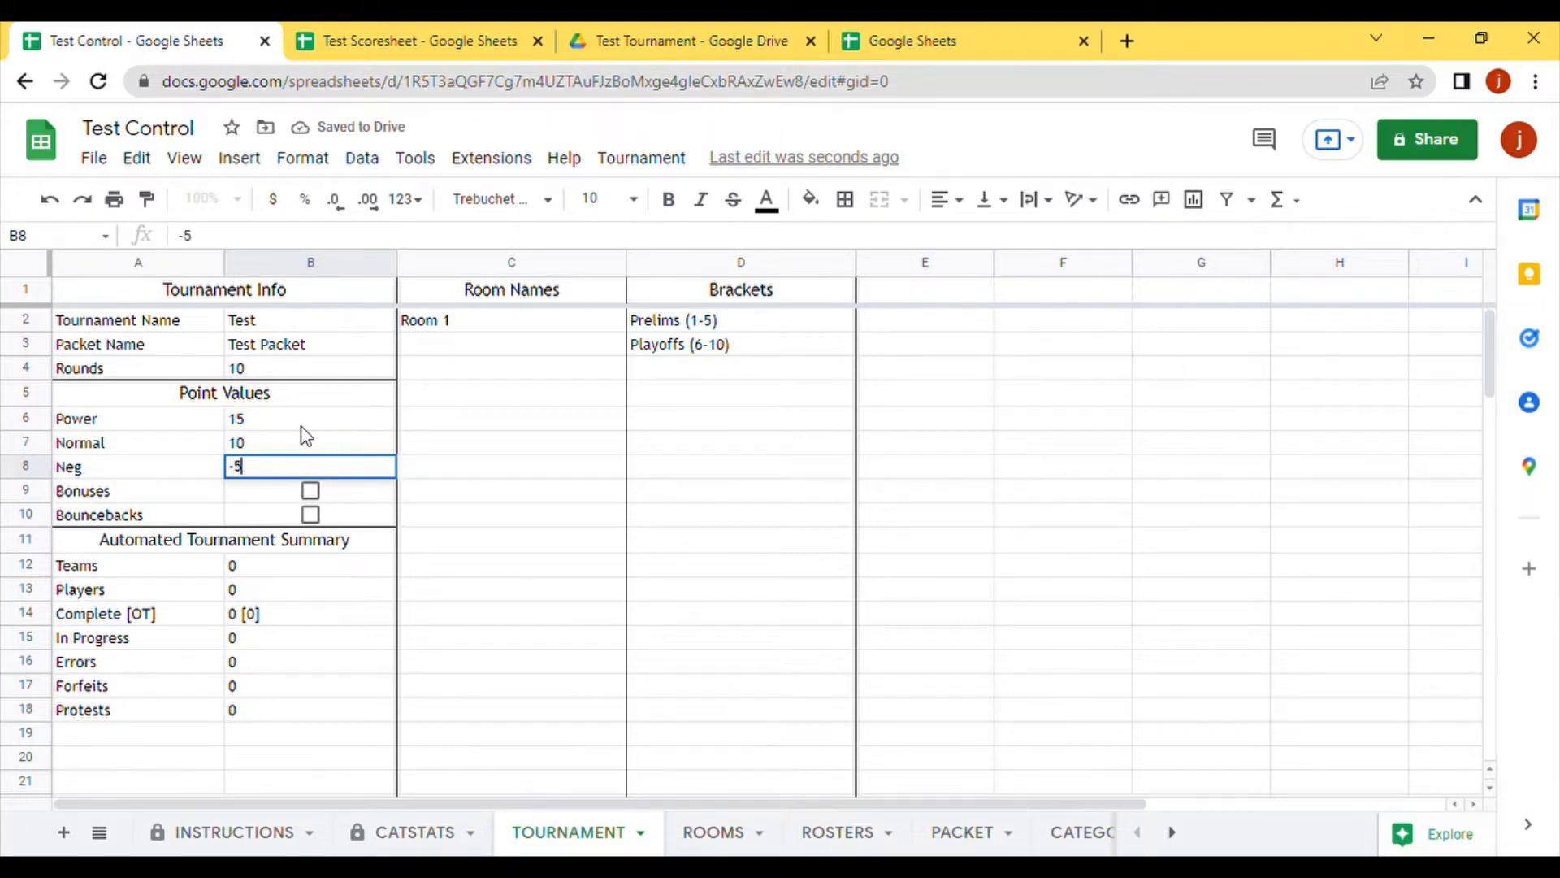
{"action": "left_click", "coordinate": [294, 442]}
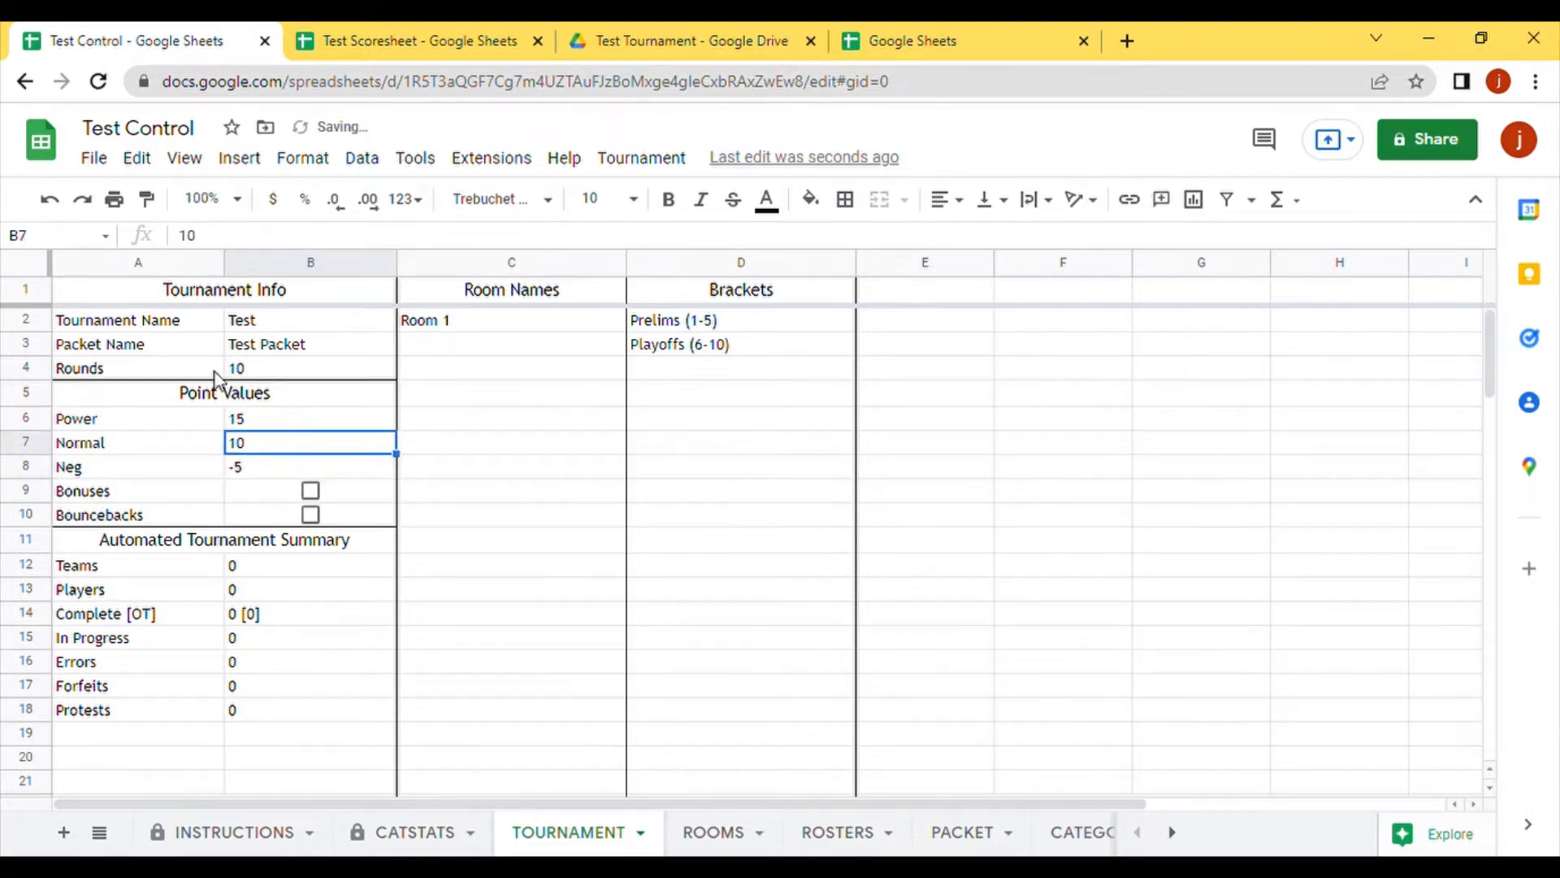
{"action": "left_click", "coordinate": [268, 469]}
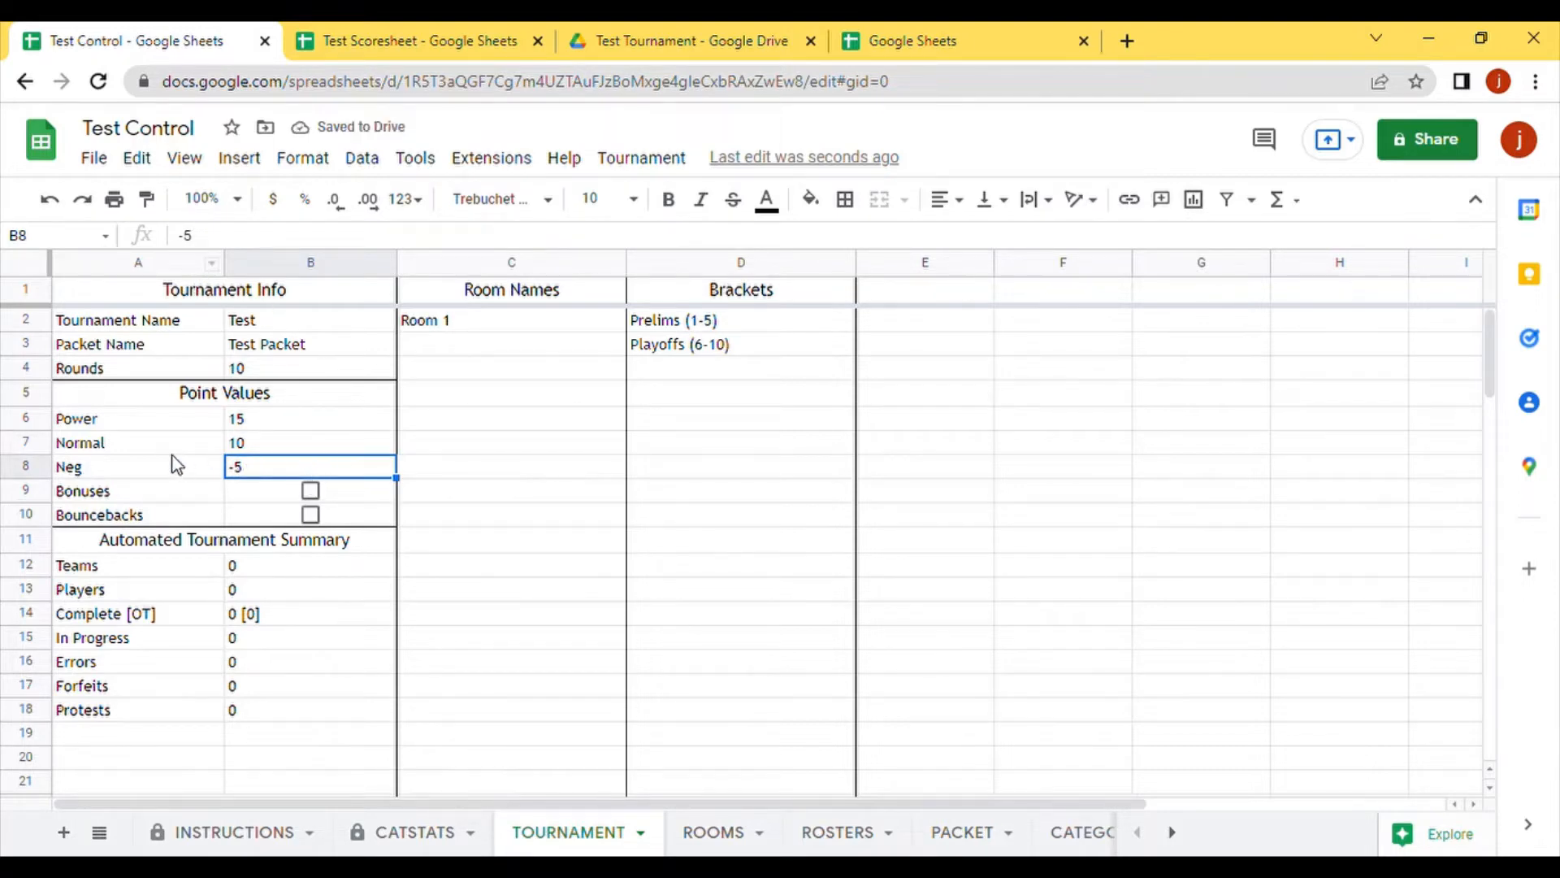
Step: Enable Bonuses in the Point Values section of the TOURNAMENT sheet
{"action": "left_click", "coordinate": [218, 490]}
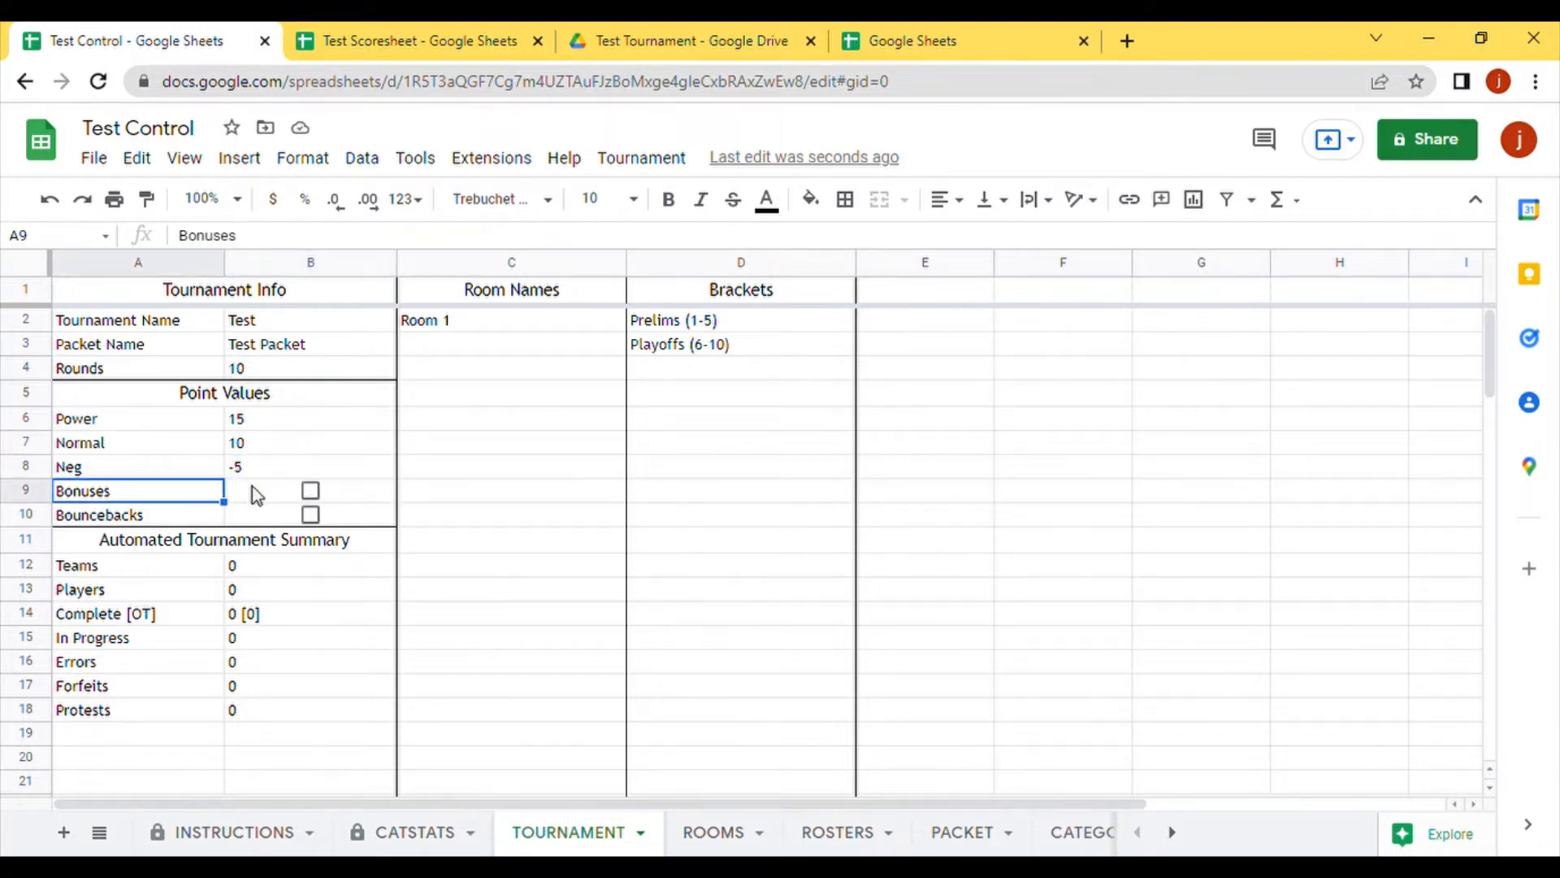
{"action": "left_click", "coordinate": [252, 486]}
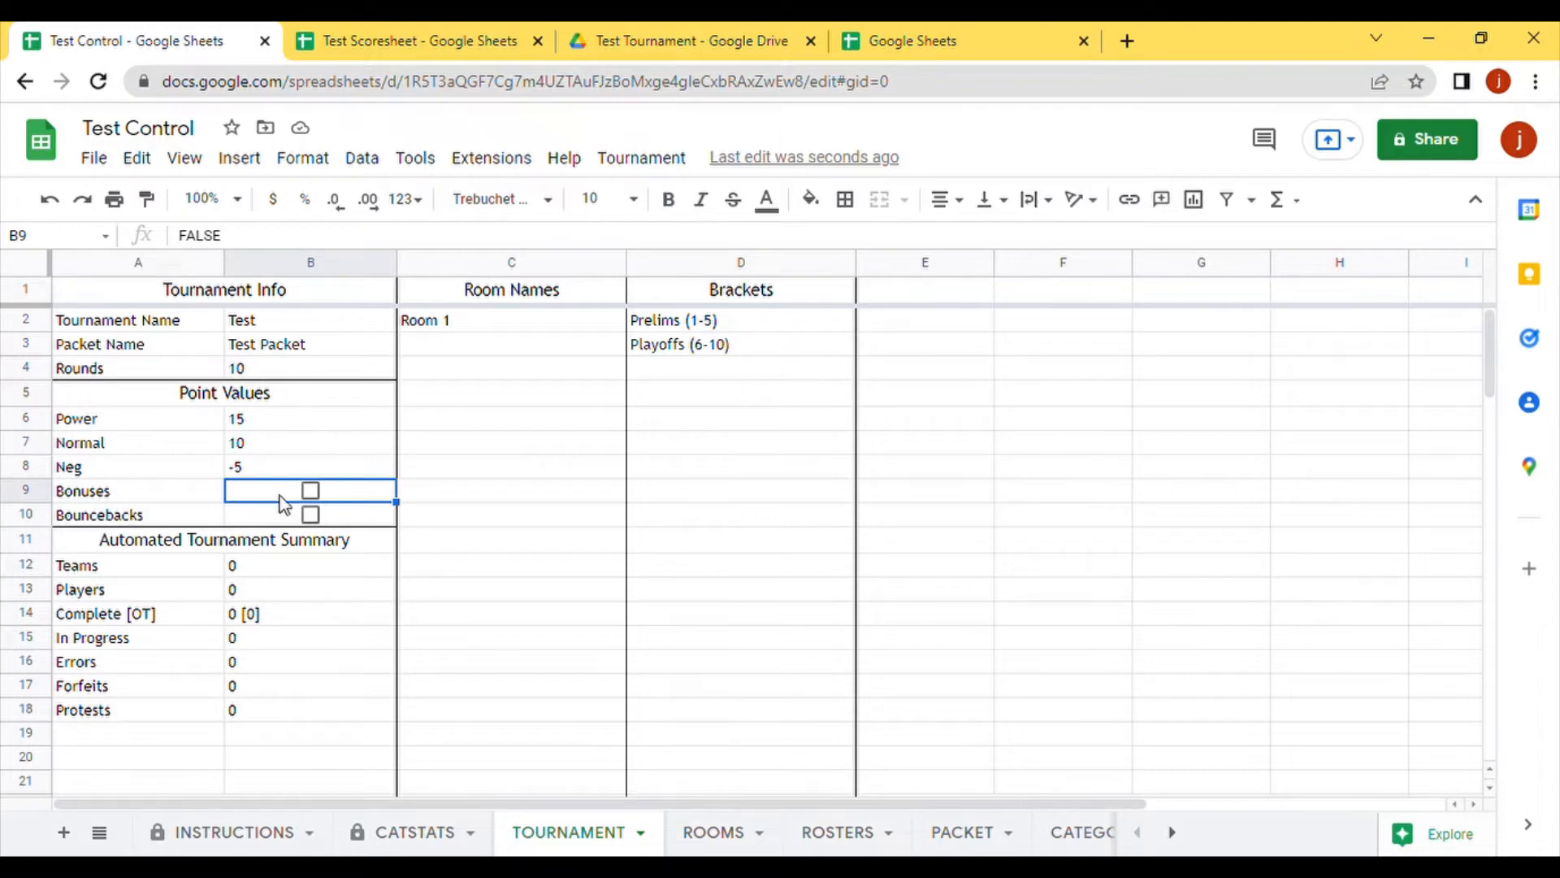
{"action": "left_click", "coordinate": [311, 492]}
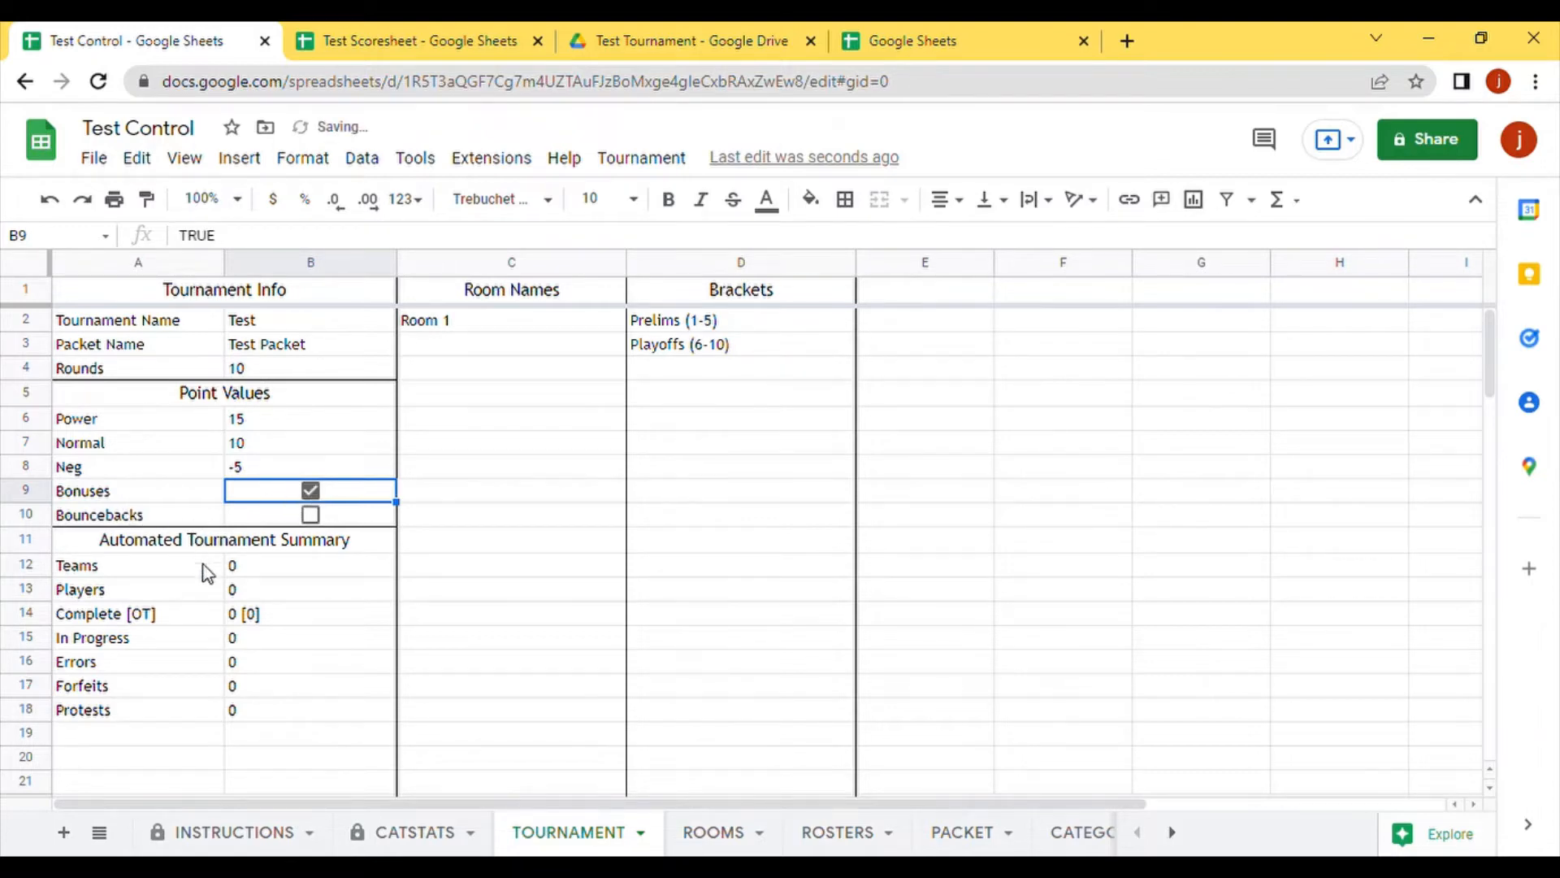
{"action": "left_click", "coordinate": [297, 630]}
Step: Examine the Room Names column and compare it with the Test Scoresheet spreadsheet that serves as the room template
{"action": "left_click", "coordinate": [569, 394]}
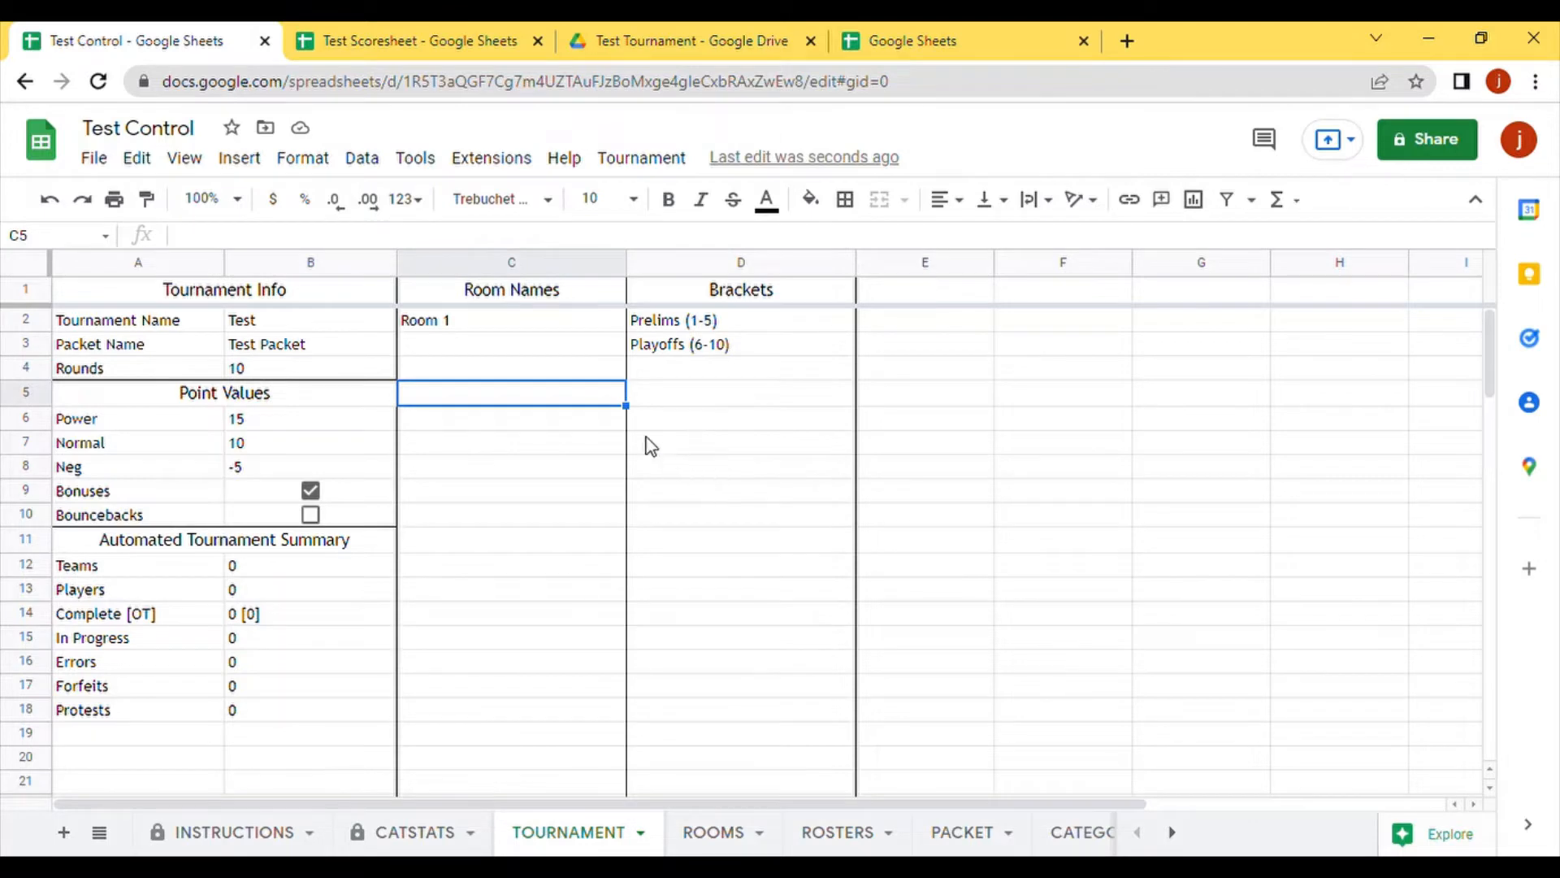
{"action": "left_click", "coordinate": [505, 328]}
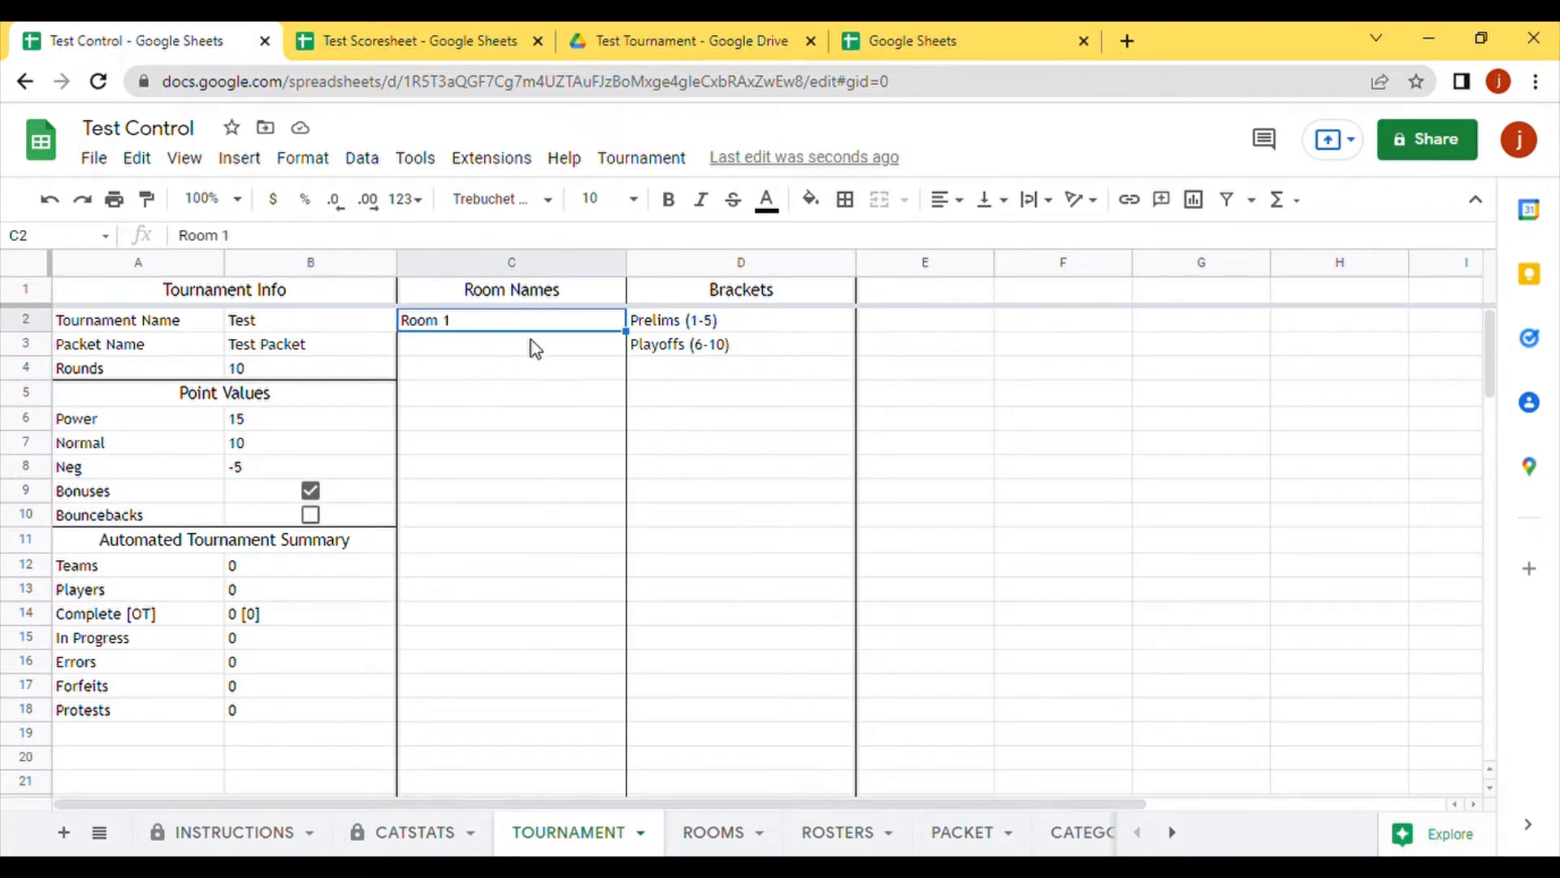
{"action": "left_click", "coordinate": [531, 341]}
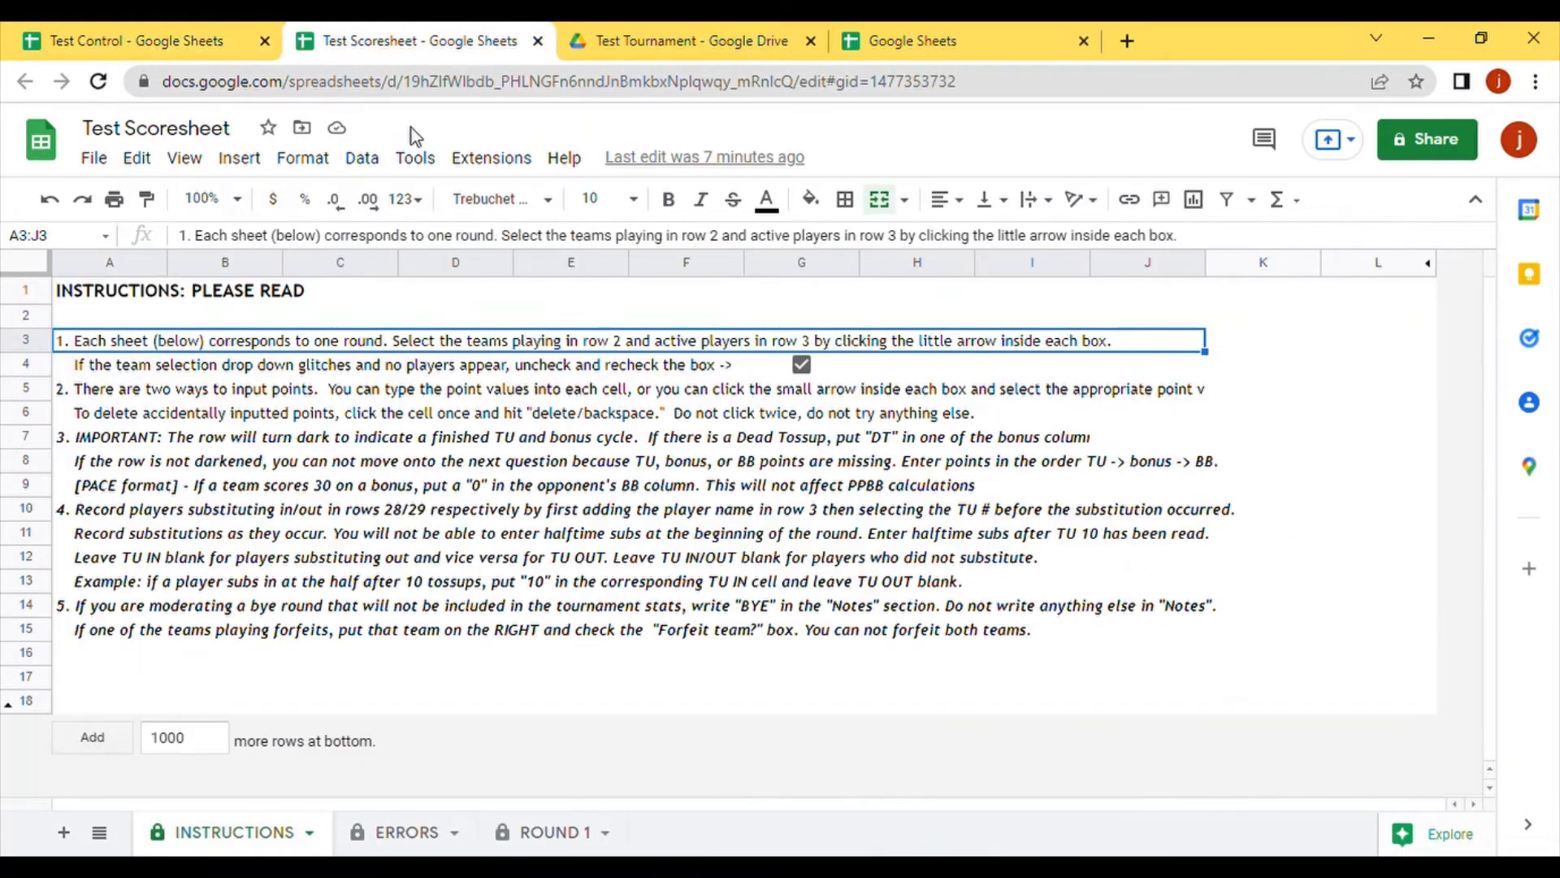
{"action": "left_click", "coordinate": [419, 36]}
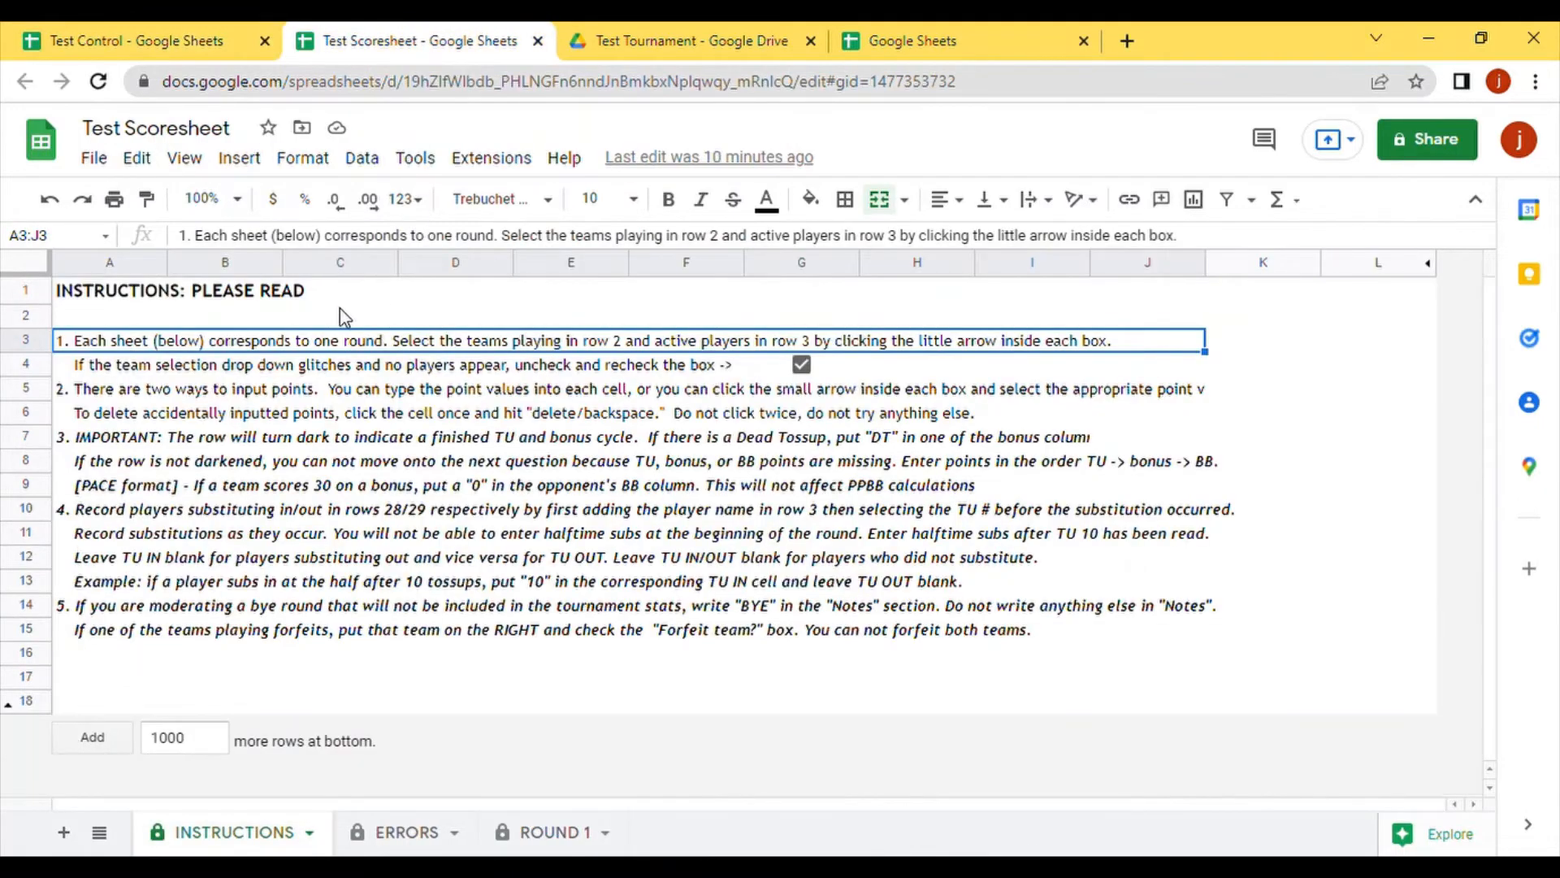
{"action": "left_click", "coordinate": [382, 436]}
{"action": "left_click", "coordinate": [199, 37]}
{"action": "left_click", "coordinate": [391, 42]}
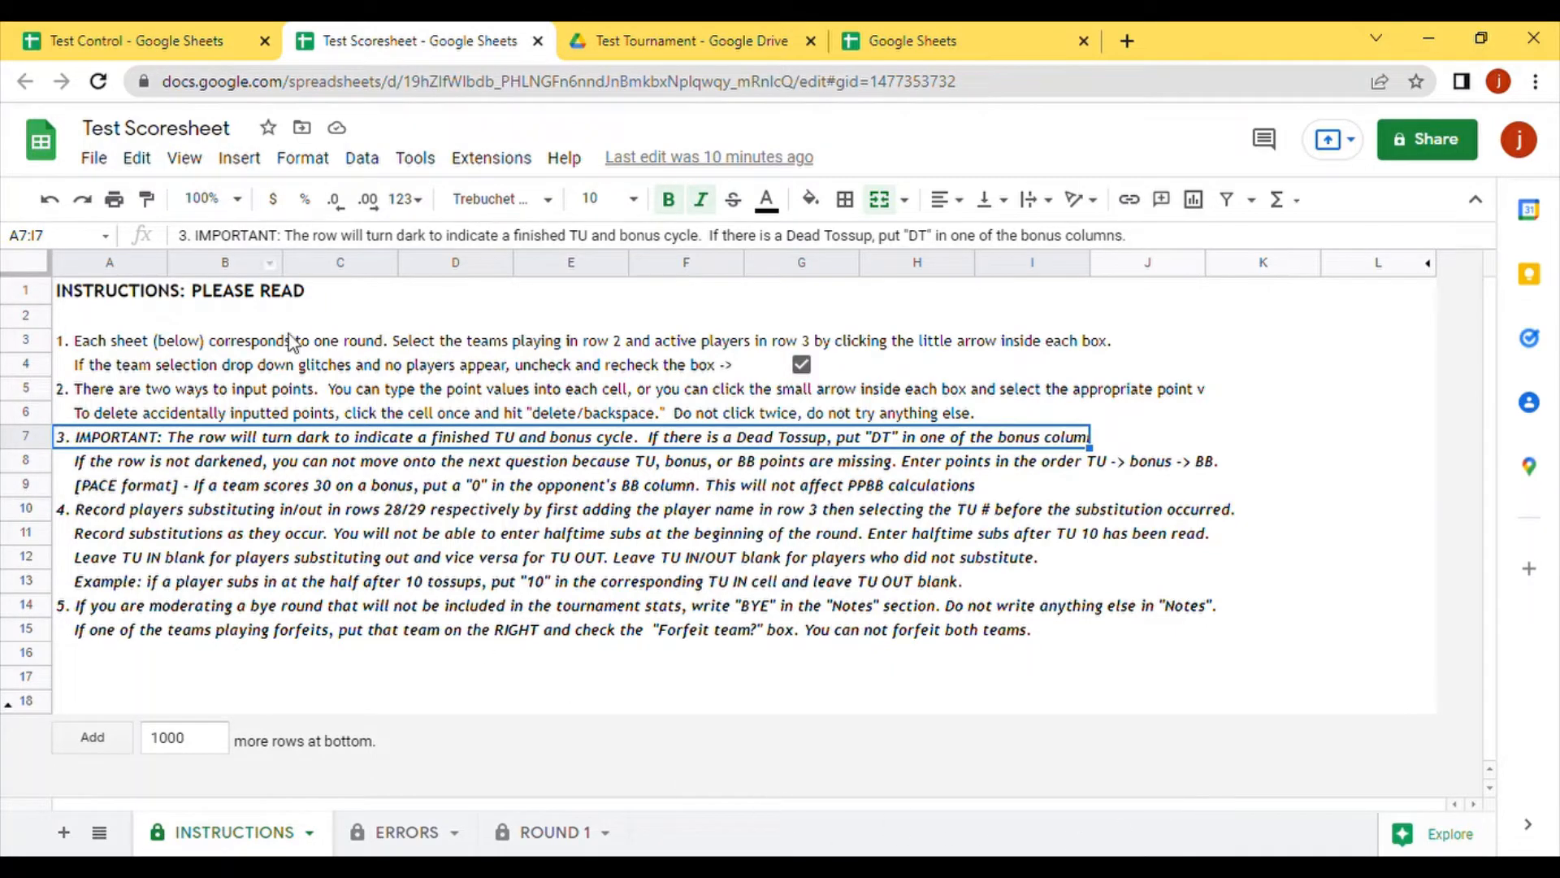
{"action": "left_click", "coordinate": [324, 397]}
{"action": "left_click", "coordinate": [200, 41]}
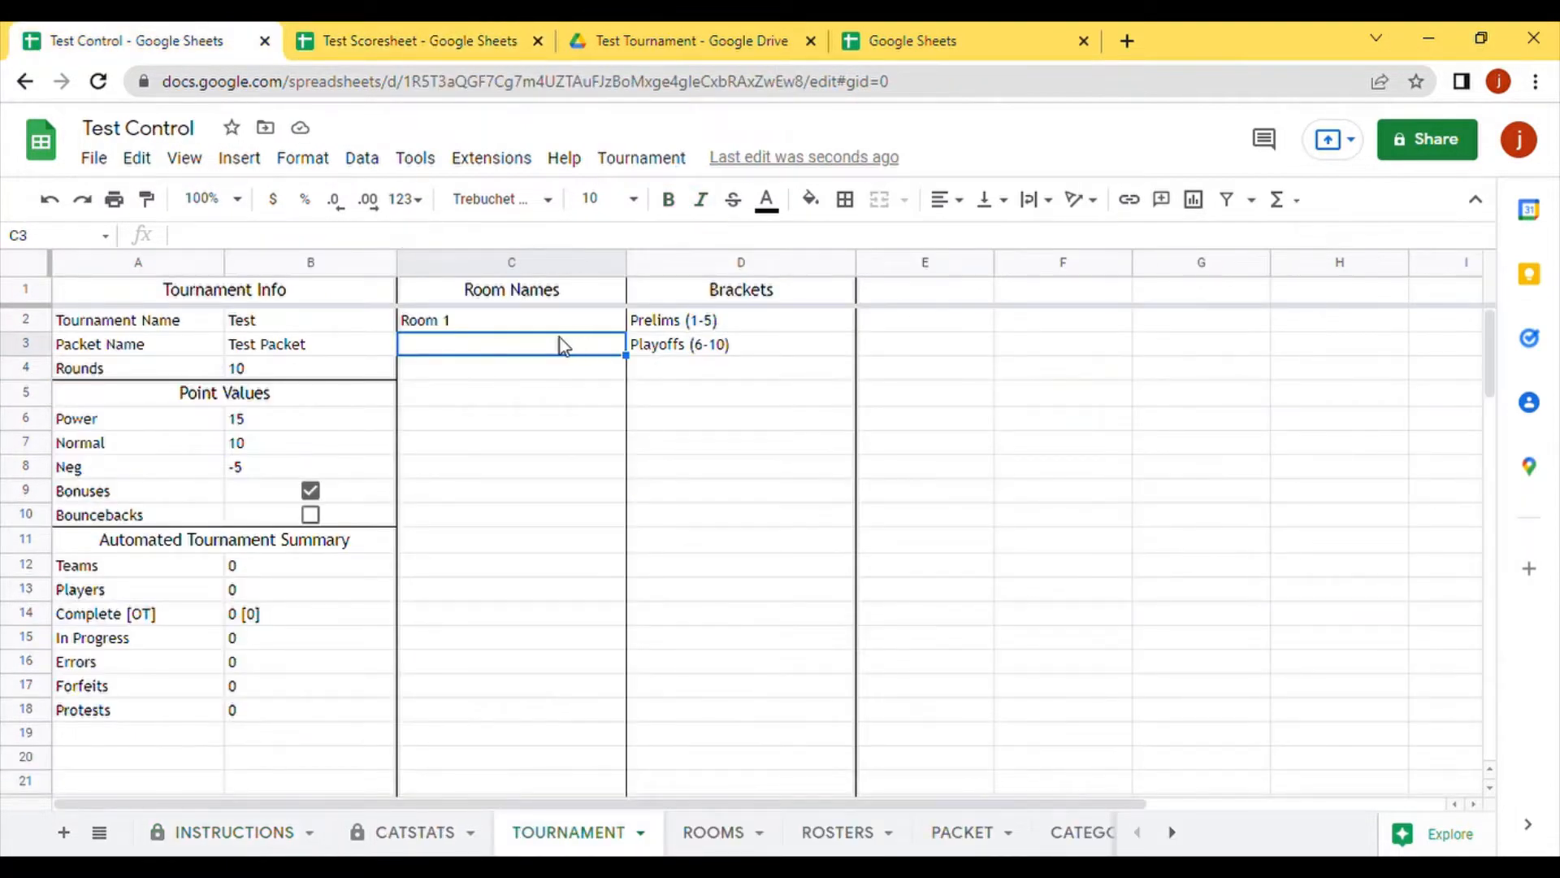
Step: Fill the Room Names column below Room 1 with Room 2 through Room 7 in cells C3 to C8
{"action": "key", "text": "Up"}
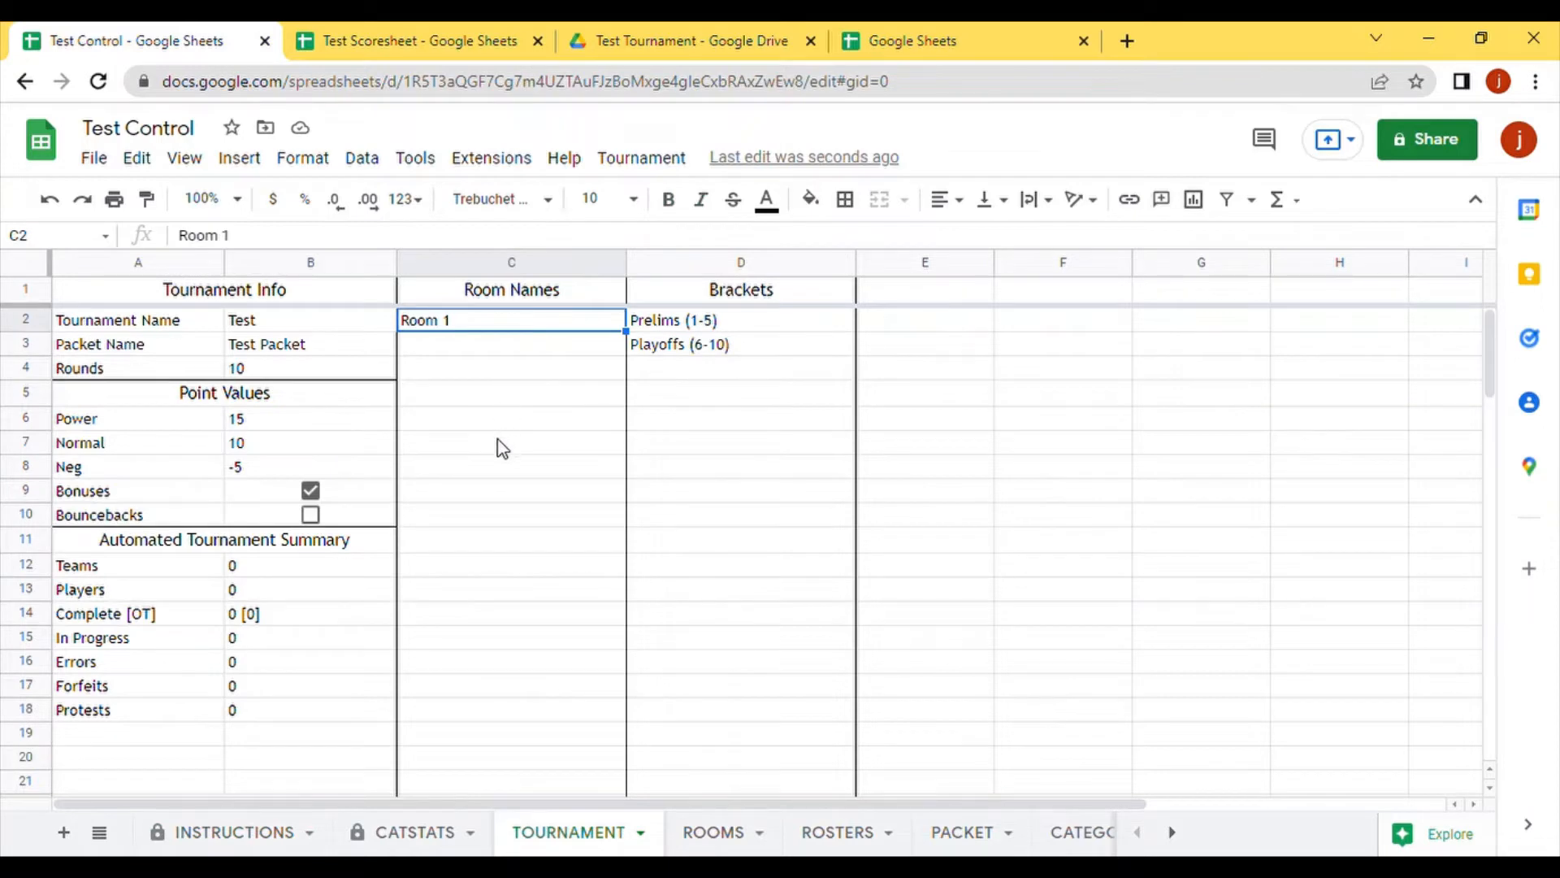
{"action": "left_click", "coordinate": [452, 351]}
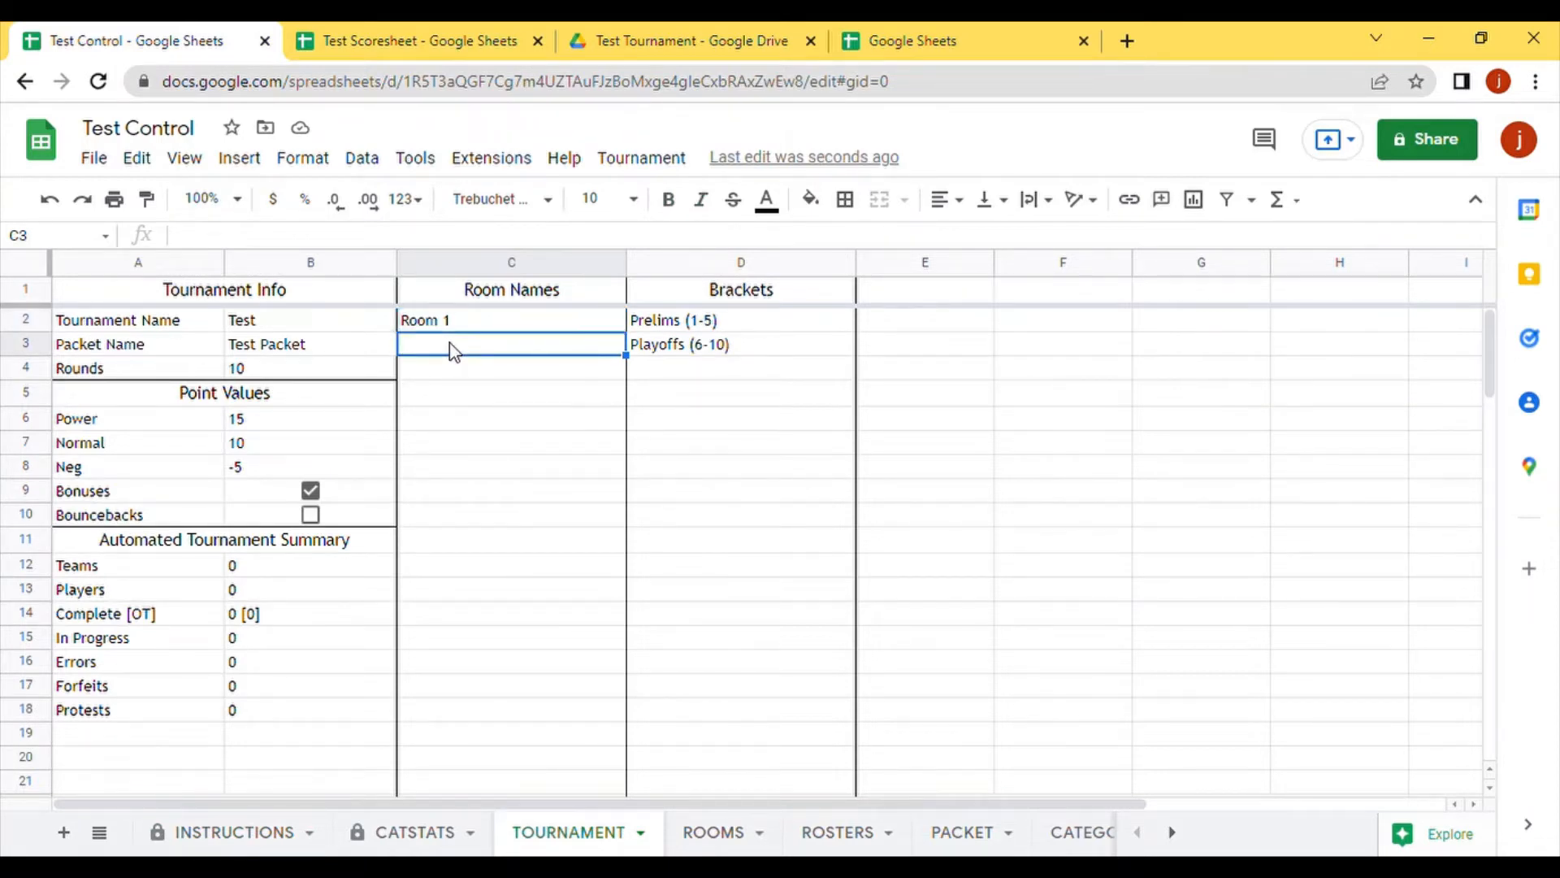
{"action": "type", "text": "R"}
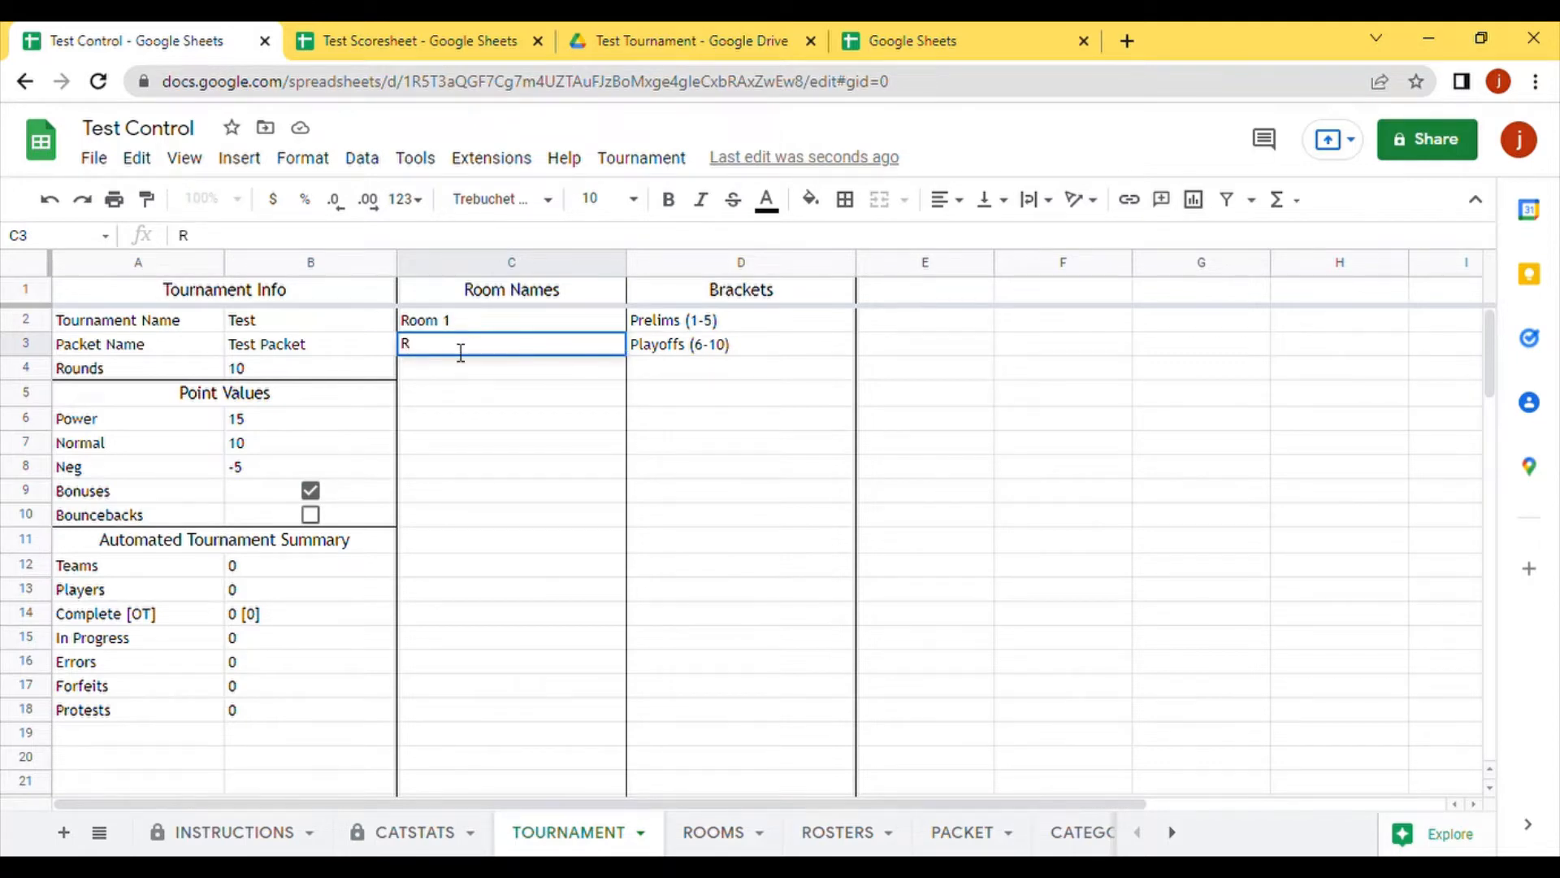
{"action": "type", "text": "oom 2"}
{"action": "key", "text": "Return"}
{"action": "type", "text": "Room"}
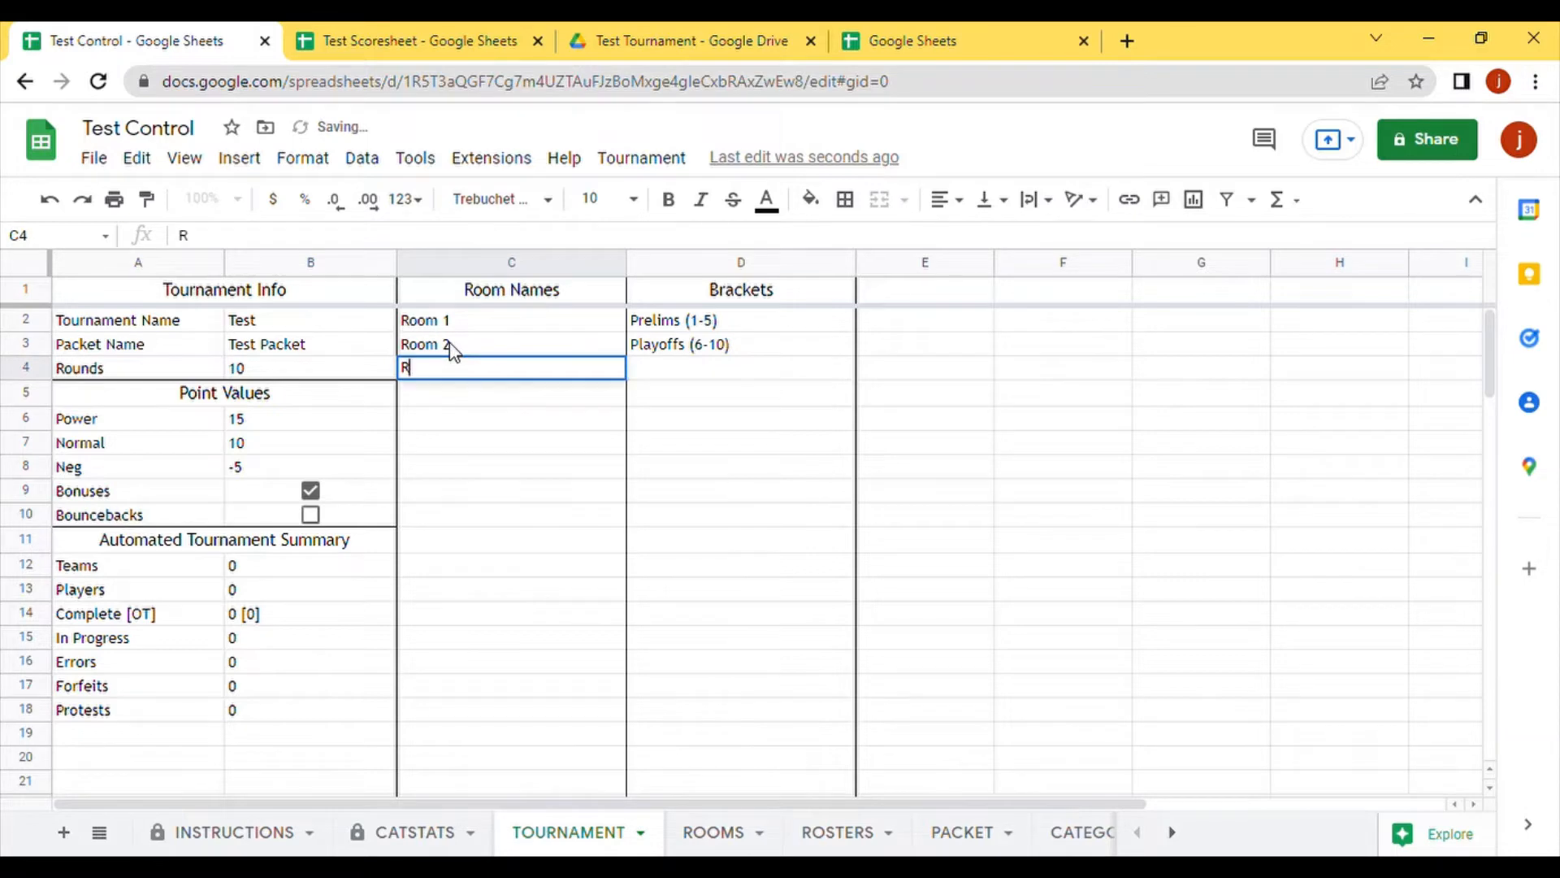
{"action": "key", "text": "Return"}
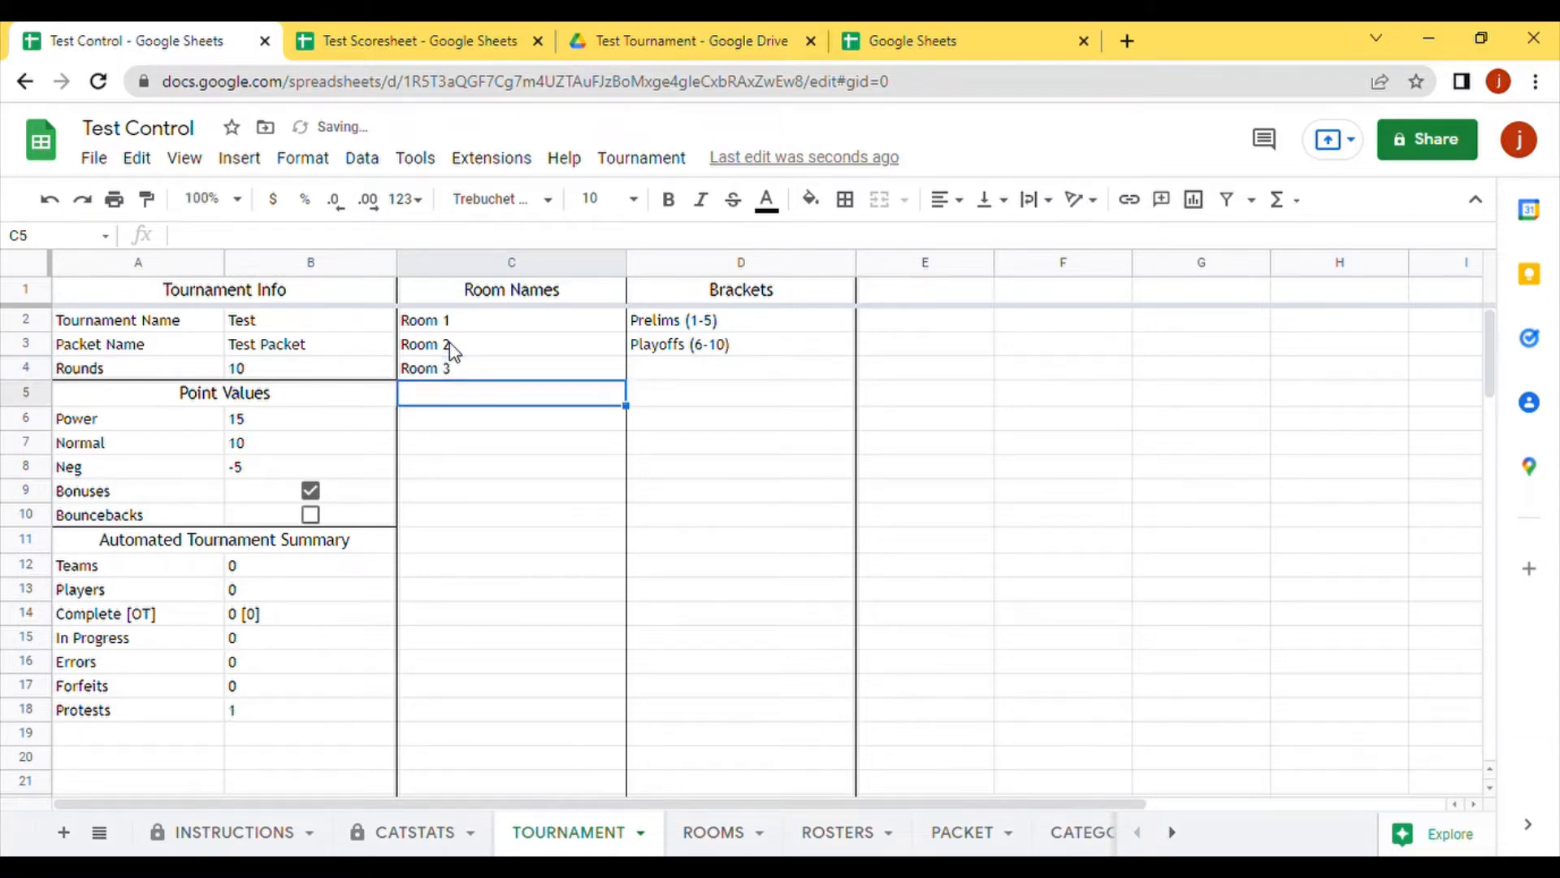
{"action": "type", "text": "Roo"}
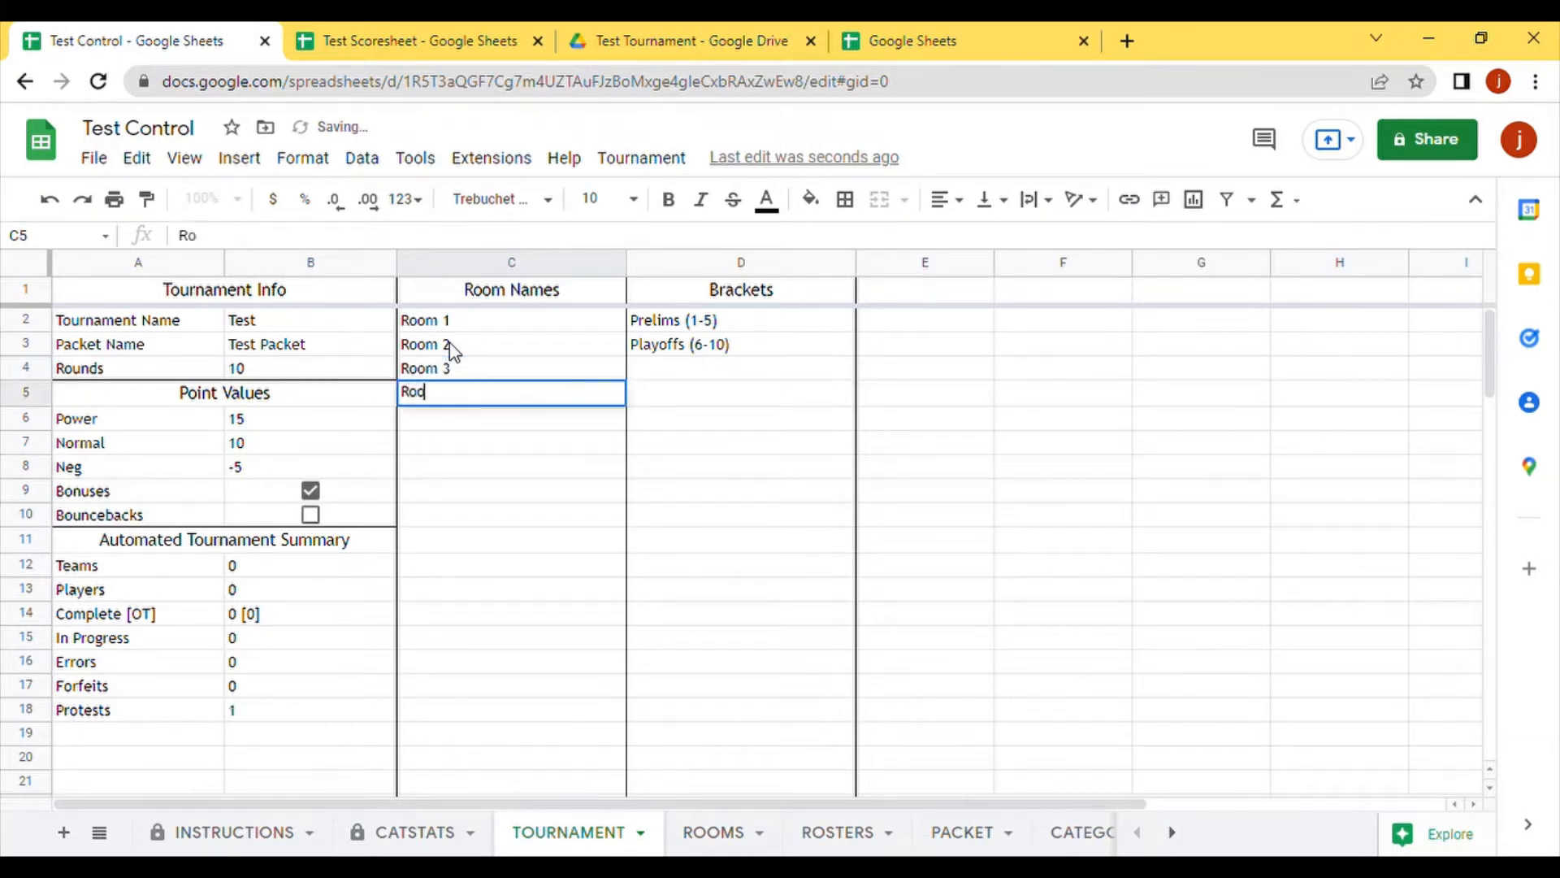
{"action": "type", "text": "m 4"}
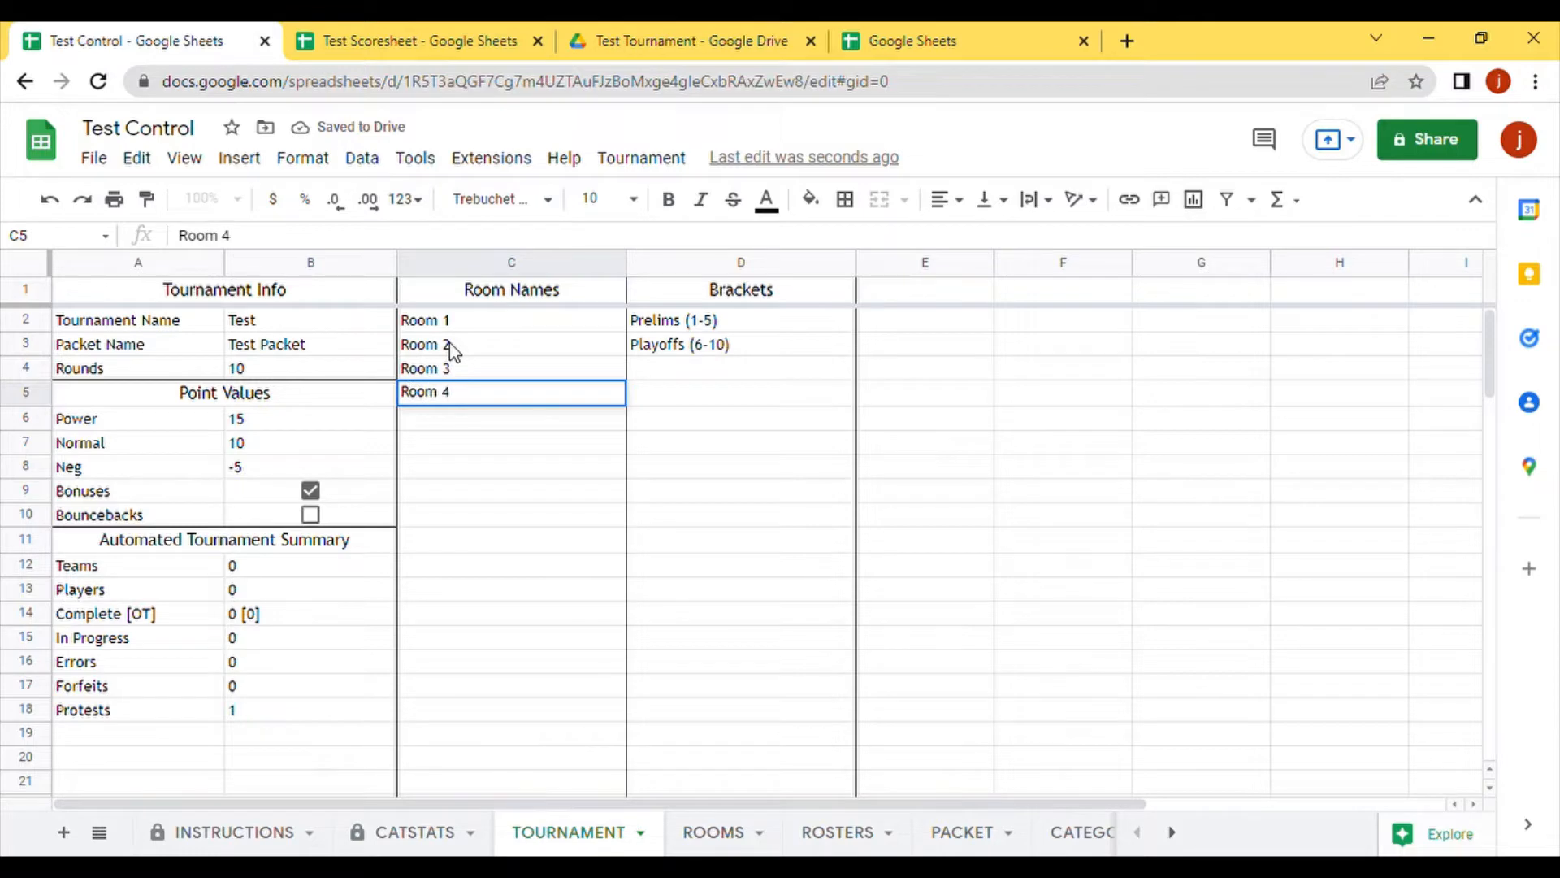
{"action": "key", "text": "Return"}
{"action": "type", "text": "Room 5"}
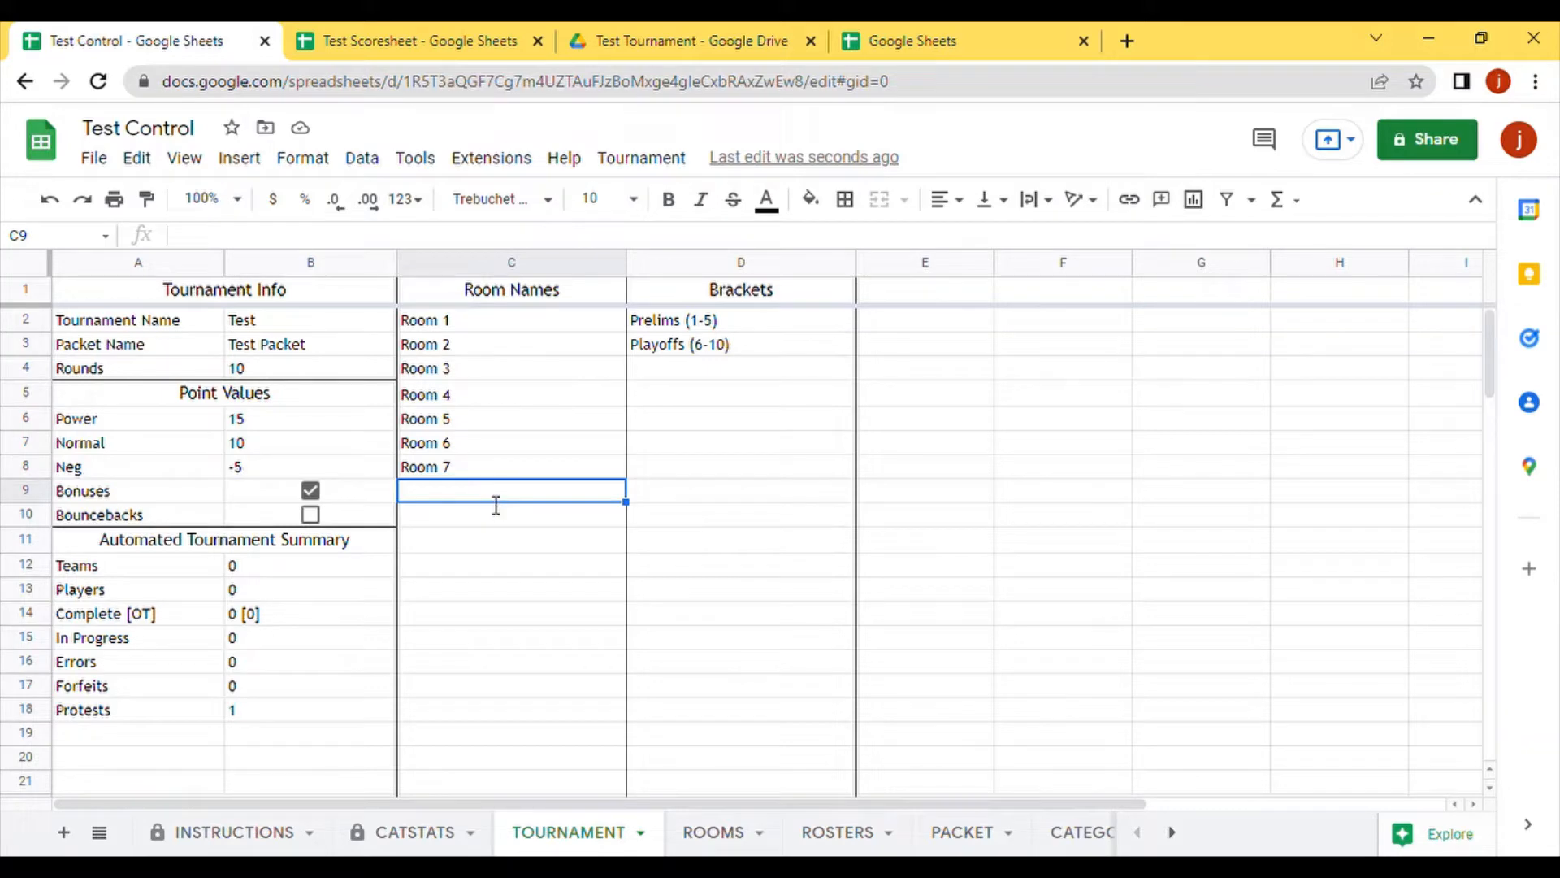
Step: Enter Special Room as the room name in cell C9, below Room 7
{"action": "type", "text": "Room"}
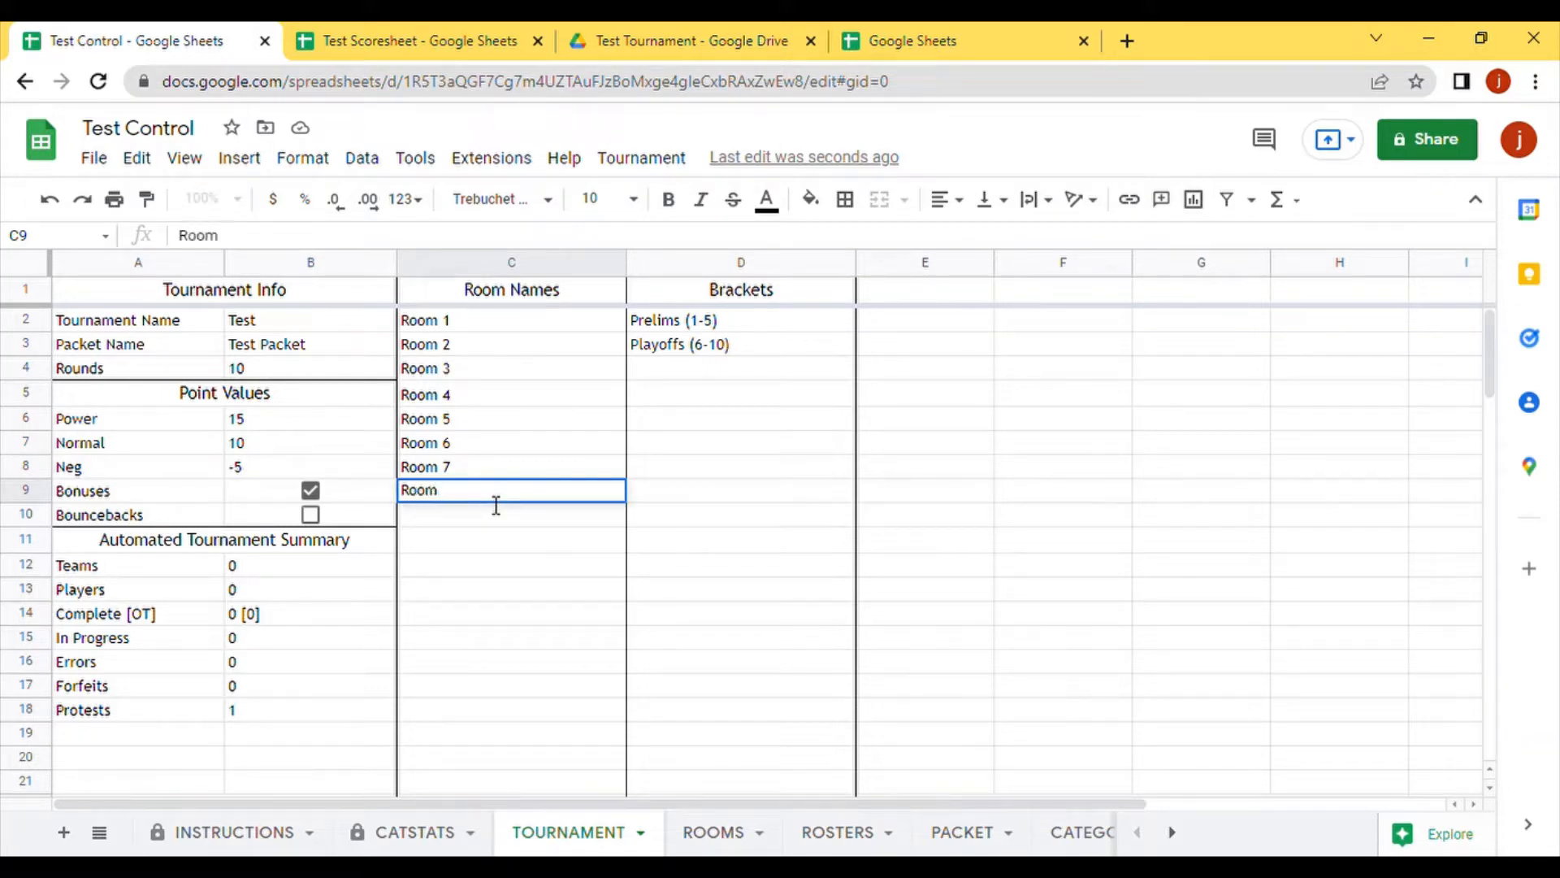
{"action": "key", "text": "BackSpace"}
{"action": "key", "text": "BackSpace"}
{"action": "key", "text": "BackSpace"}
{"action": "type", "text": "Special Room"}
{"action": "left_click", "coordinate": [781, 367]}
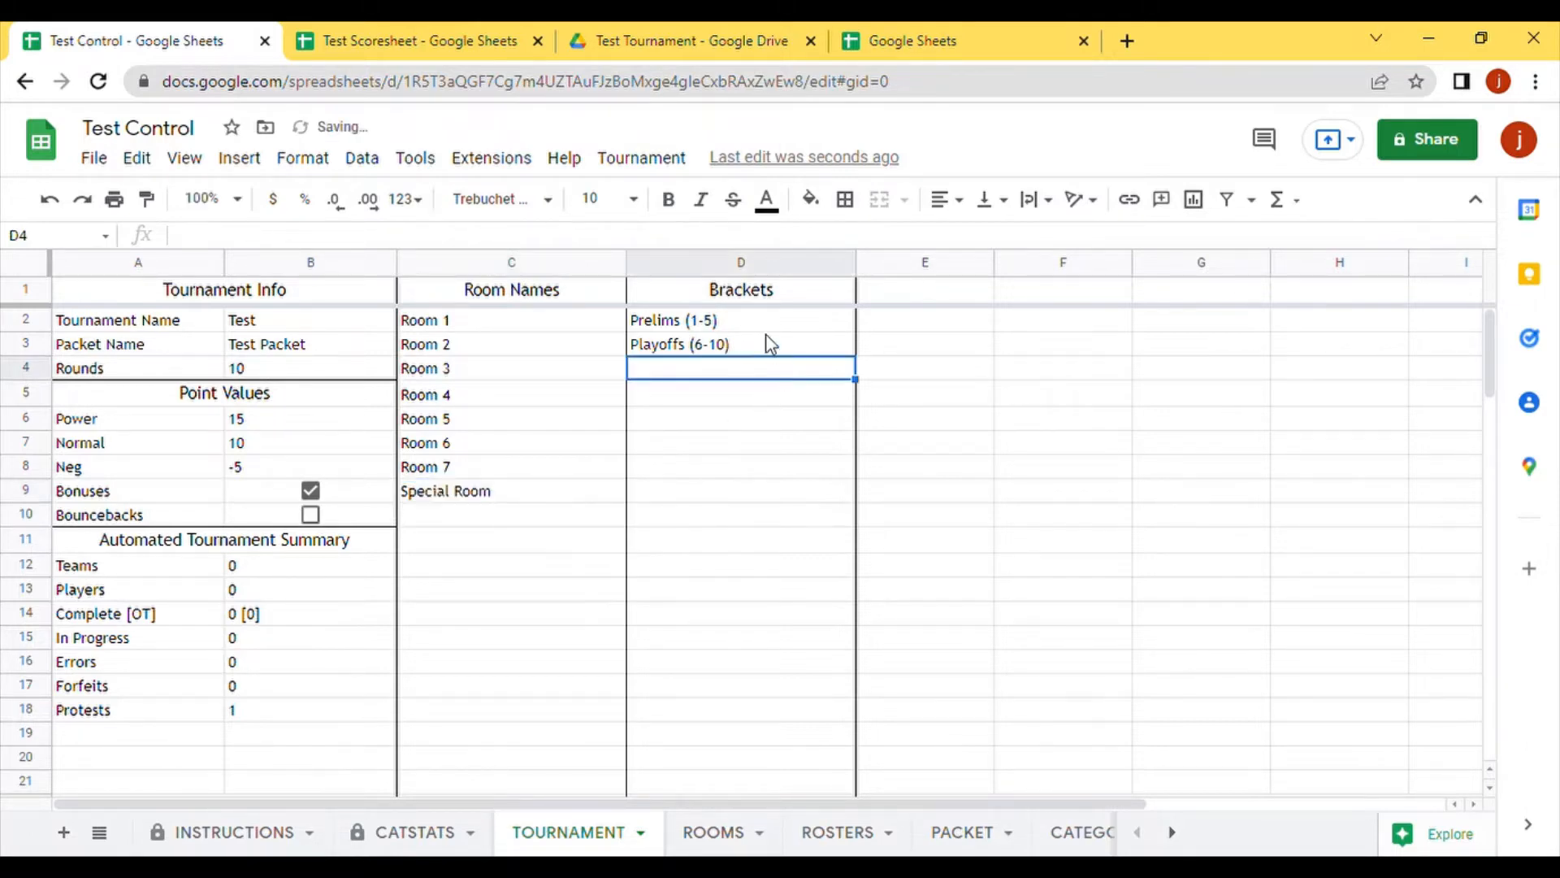
Step: Examine how the Prelims and Playoffs entries in the Brackets column combine a bracket name with a round range
{"action": "left_click", "coordinate": [779, 343]}
{"action": "left_click", "coordinate": [752, 323]}
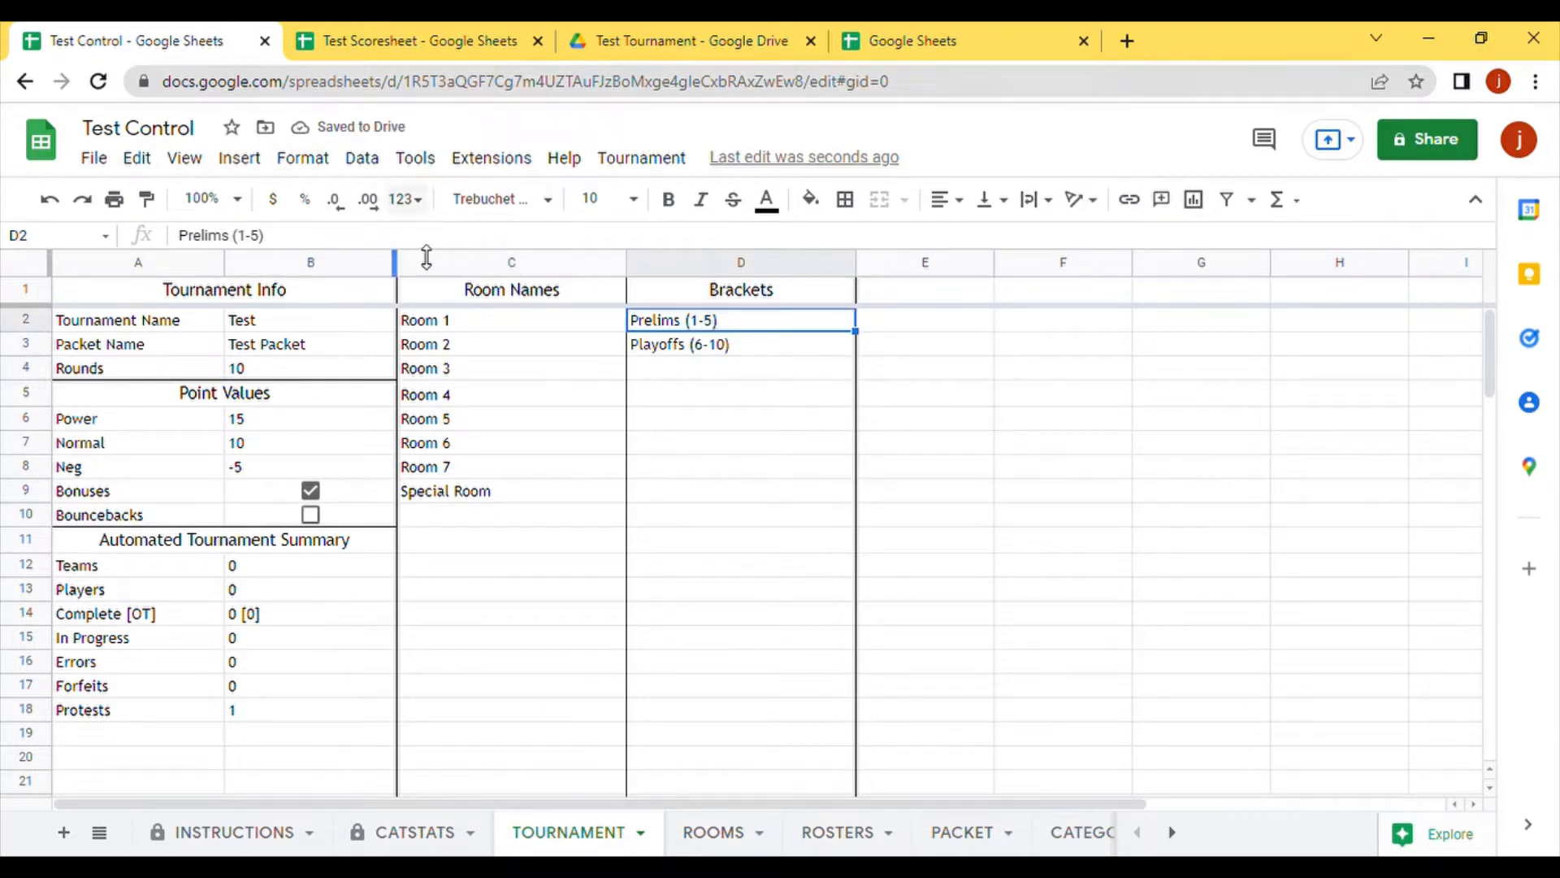
{"action": "left_click_drag", "start_coordinate": [237, 246], "coordinate": [180, 248]}
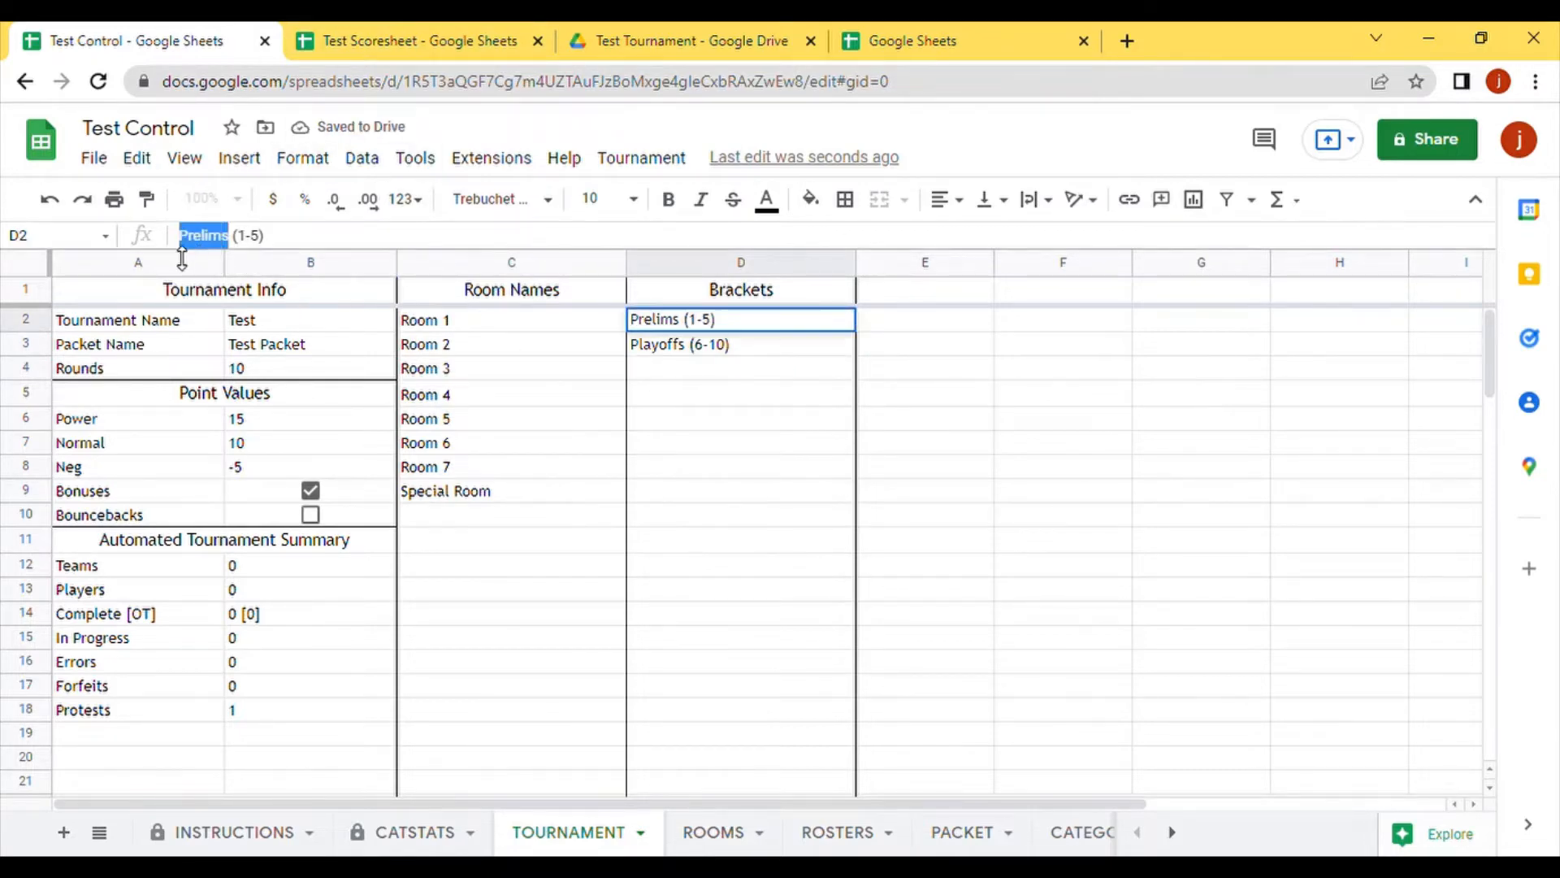
{"action": "left_click", "coordinate": [651, 348]}
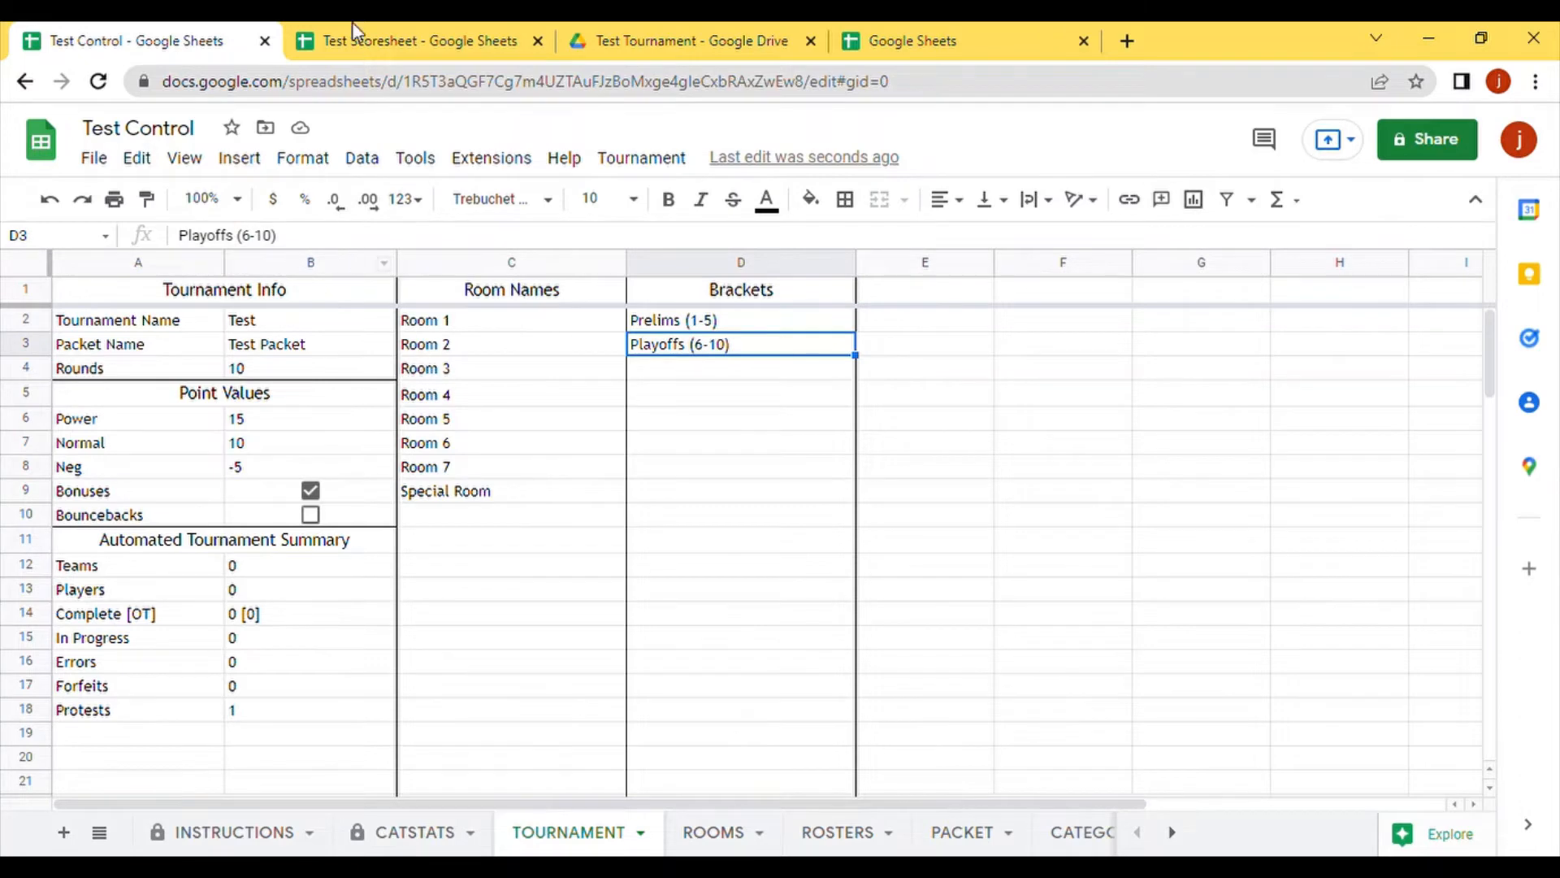
{"action": "left_click", "coordinate": [665, 325]}
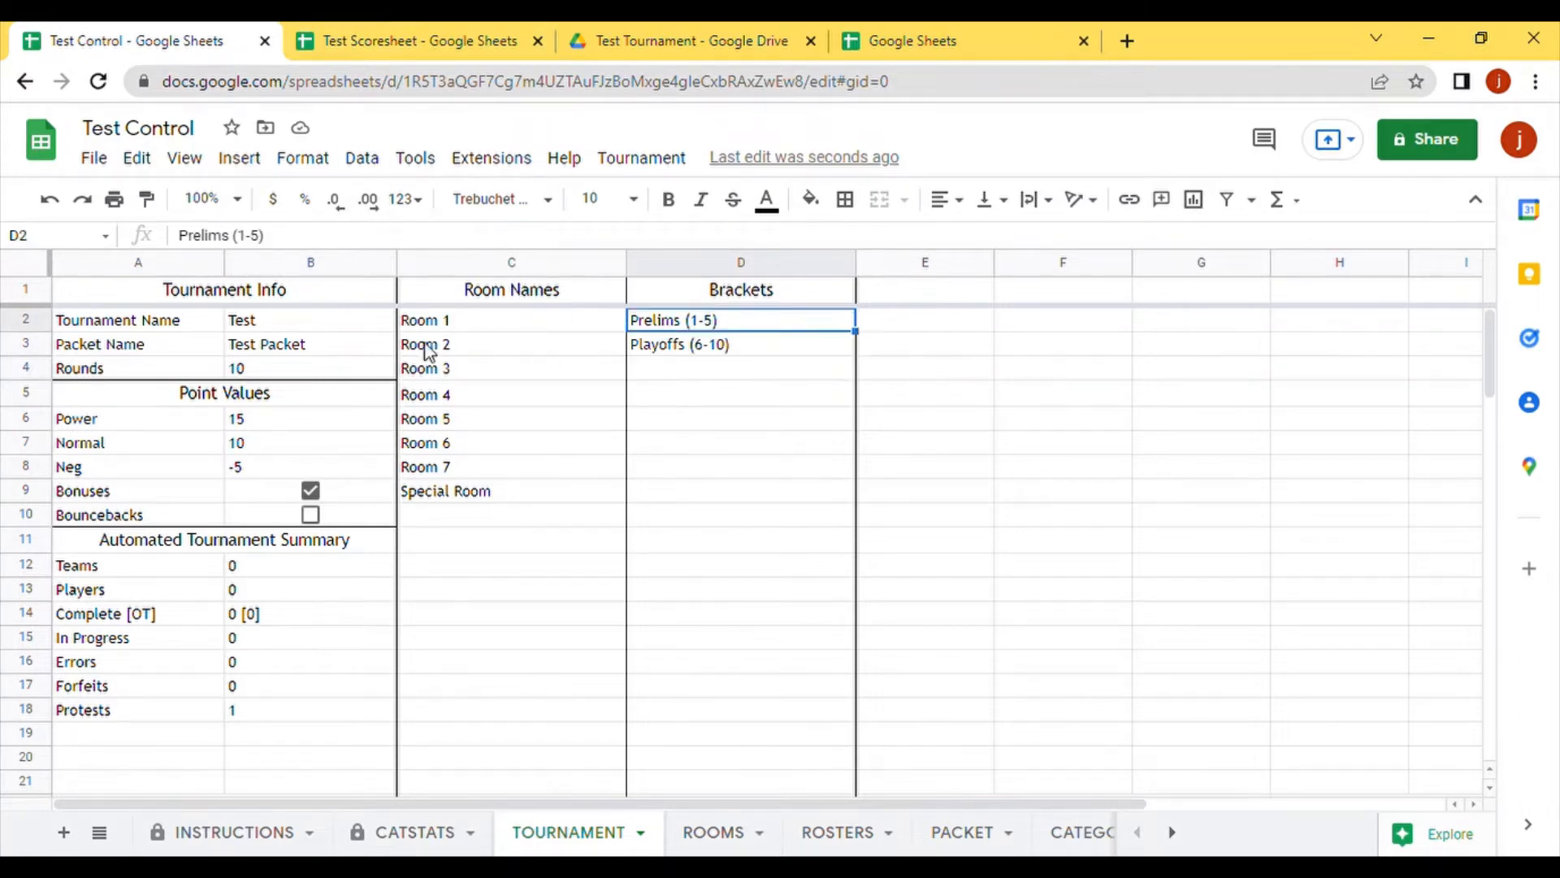
{"action": "left_click", "coordinate": [248, 244]}
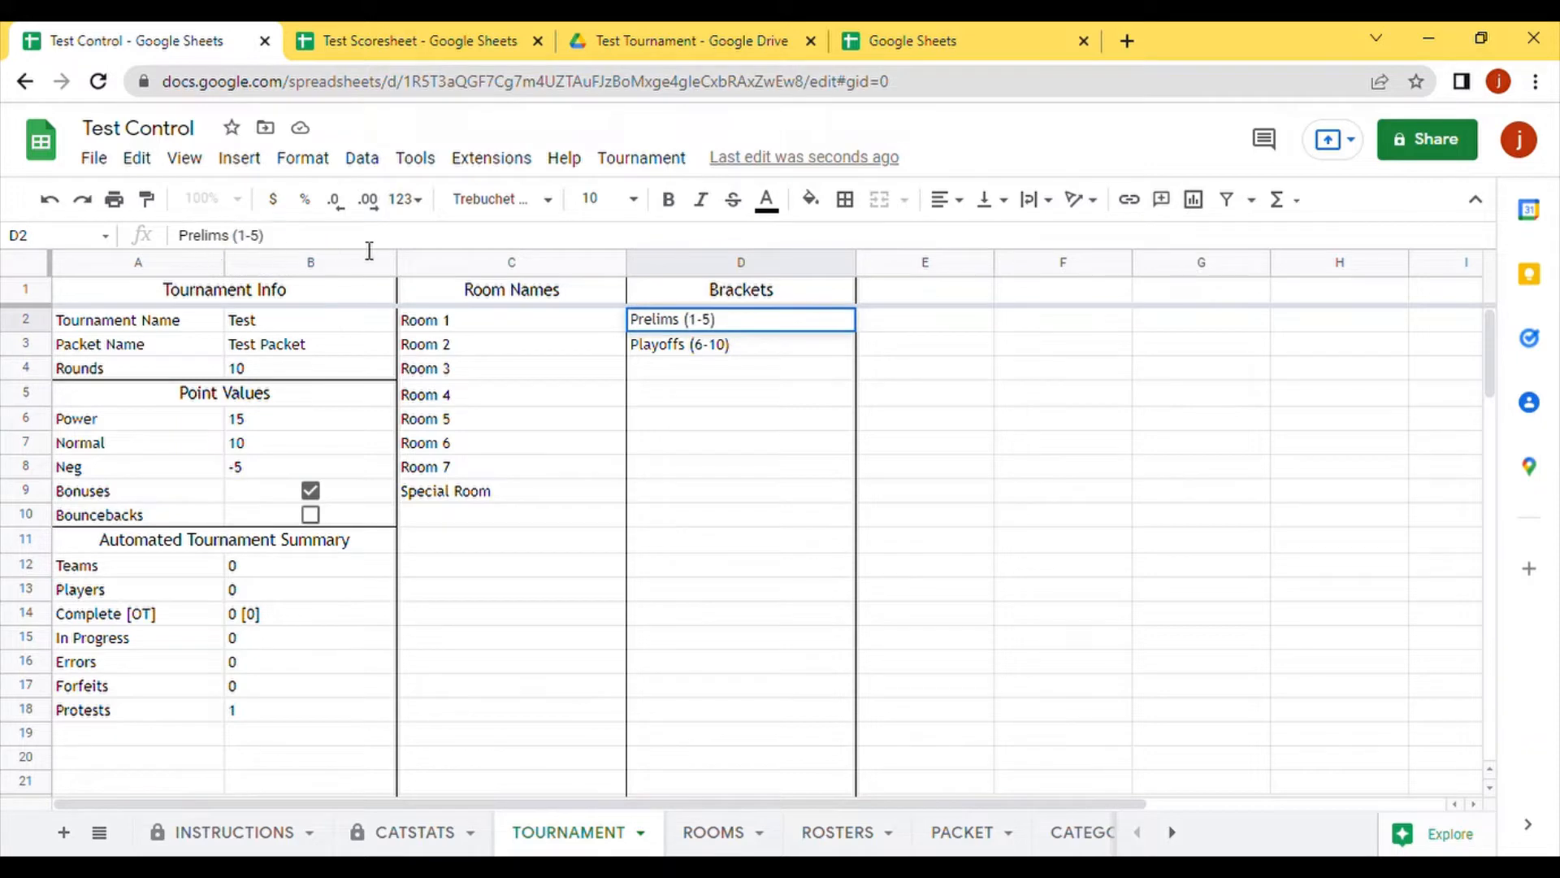
{"action": "left_click_drag", "start_coordinate": [237, 244], "coordinate": [258, 244]}
{"action": "double_click", "coordinate": [214, 244]}
{"action": "left_click", "coordinate": [261, 244]}
{"action": "double_click", "coordinate": [204, 244]}
{"action": "left_click", "coordinate": [268, 235]}
Step: Set the round range of the Playoffs bracket in cell D3 to 6-8
{"action": "left_click", "coordinate": [706, 351]}
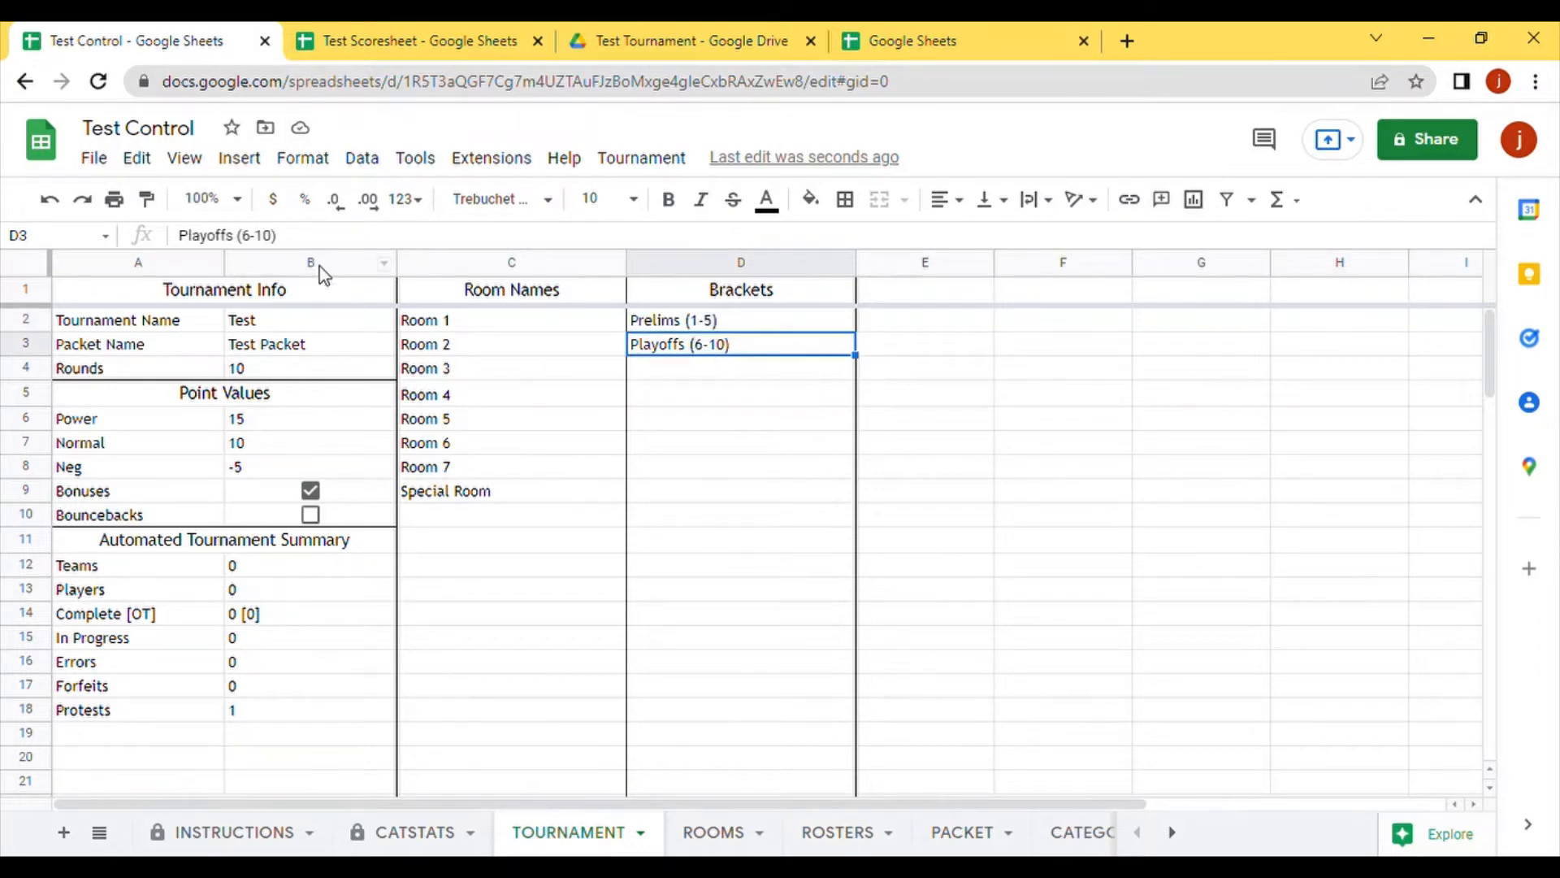
{"action": "left_click", "coordinate": [260, 235]}
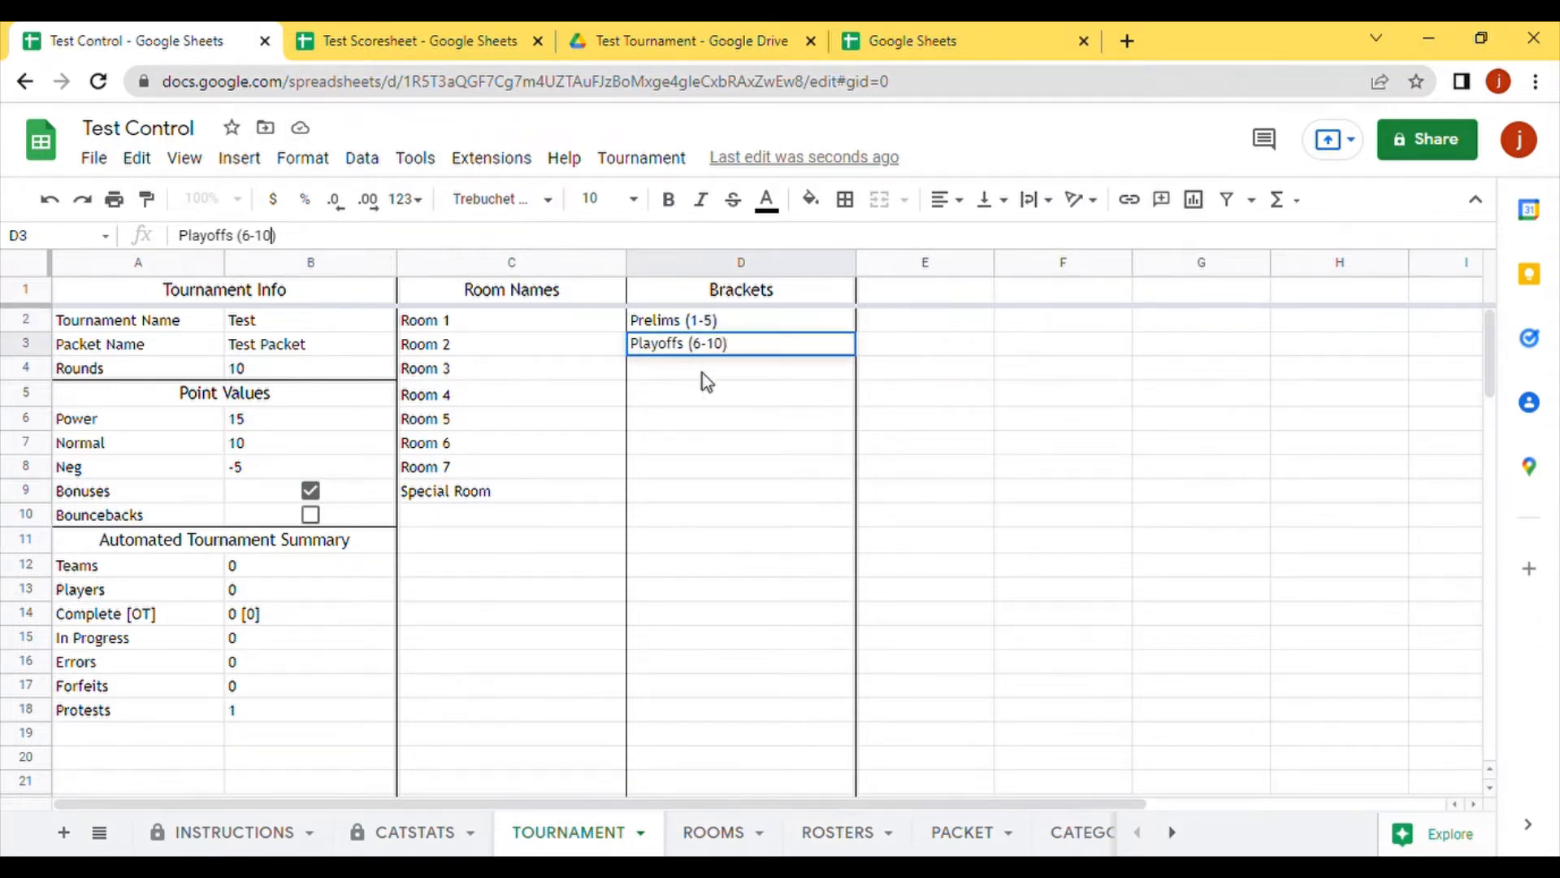
{"action": "double_click", "coordinate": [268, 235]}
{"action": "type", "text": "8"}
Step: Add a third bracket, Superplayoffs (9-10), in cell D4 below Playoffs
{"action": "left_click", "coordinate": [740, 361]}
{"action": "type", "text": "S"}
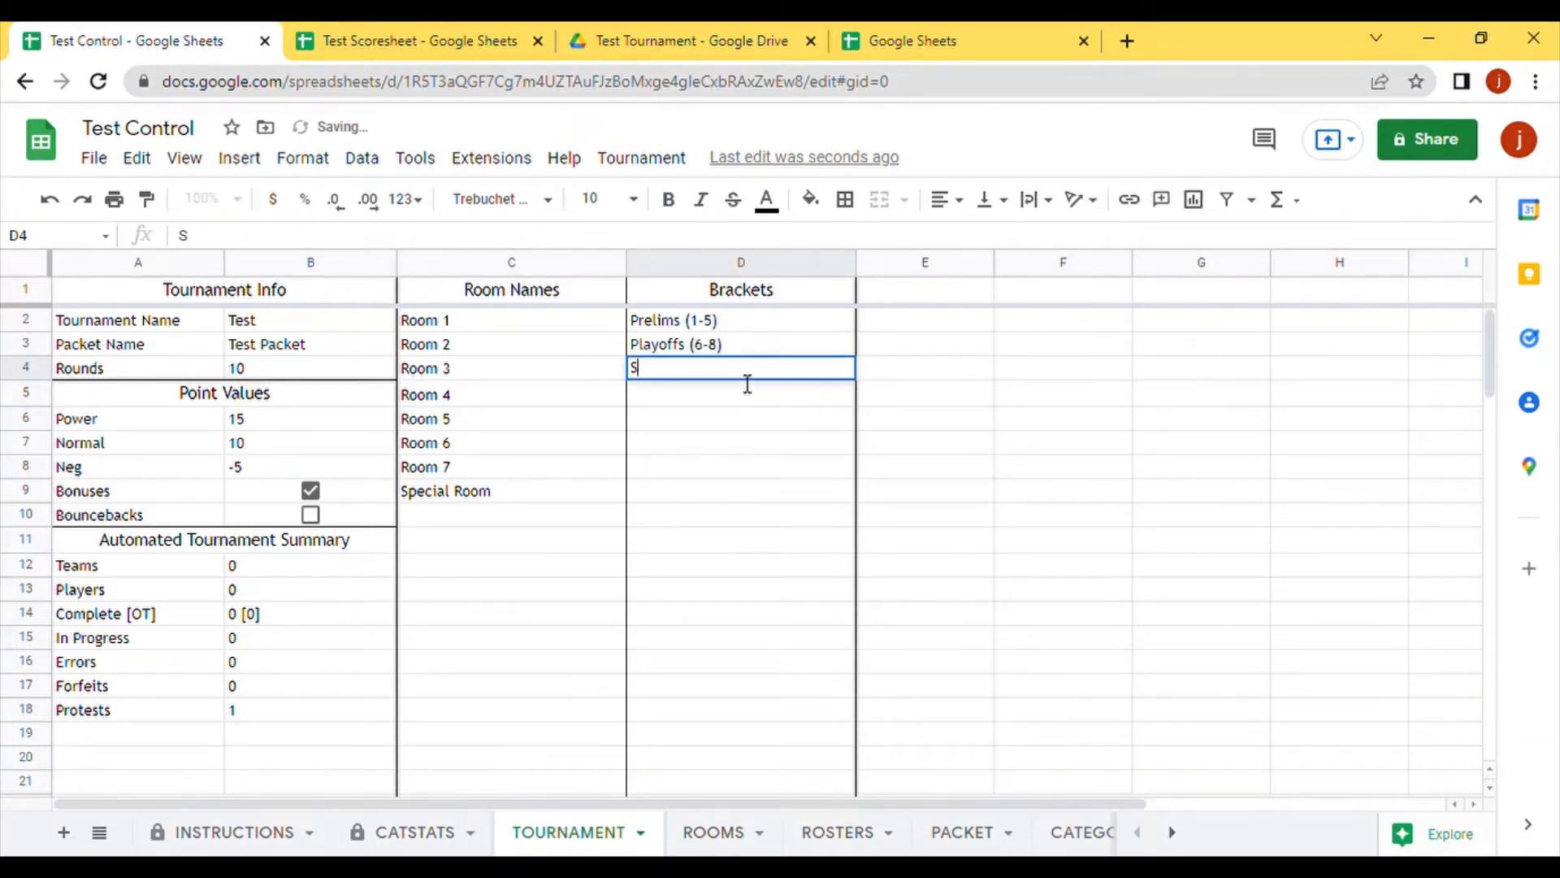
{"action": "type", "text": "uperpla"}
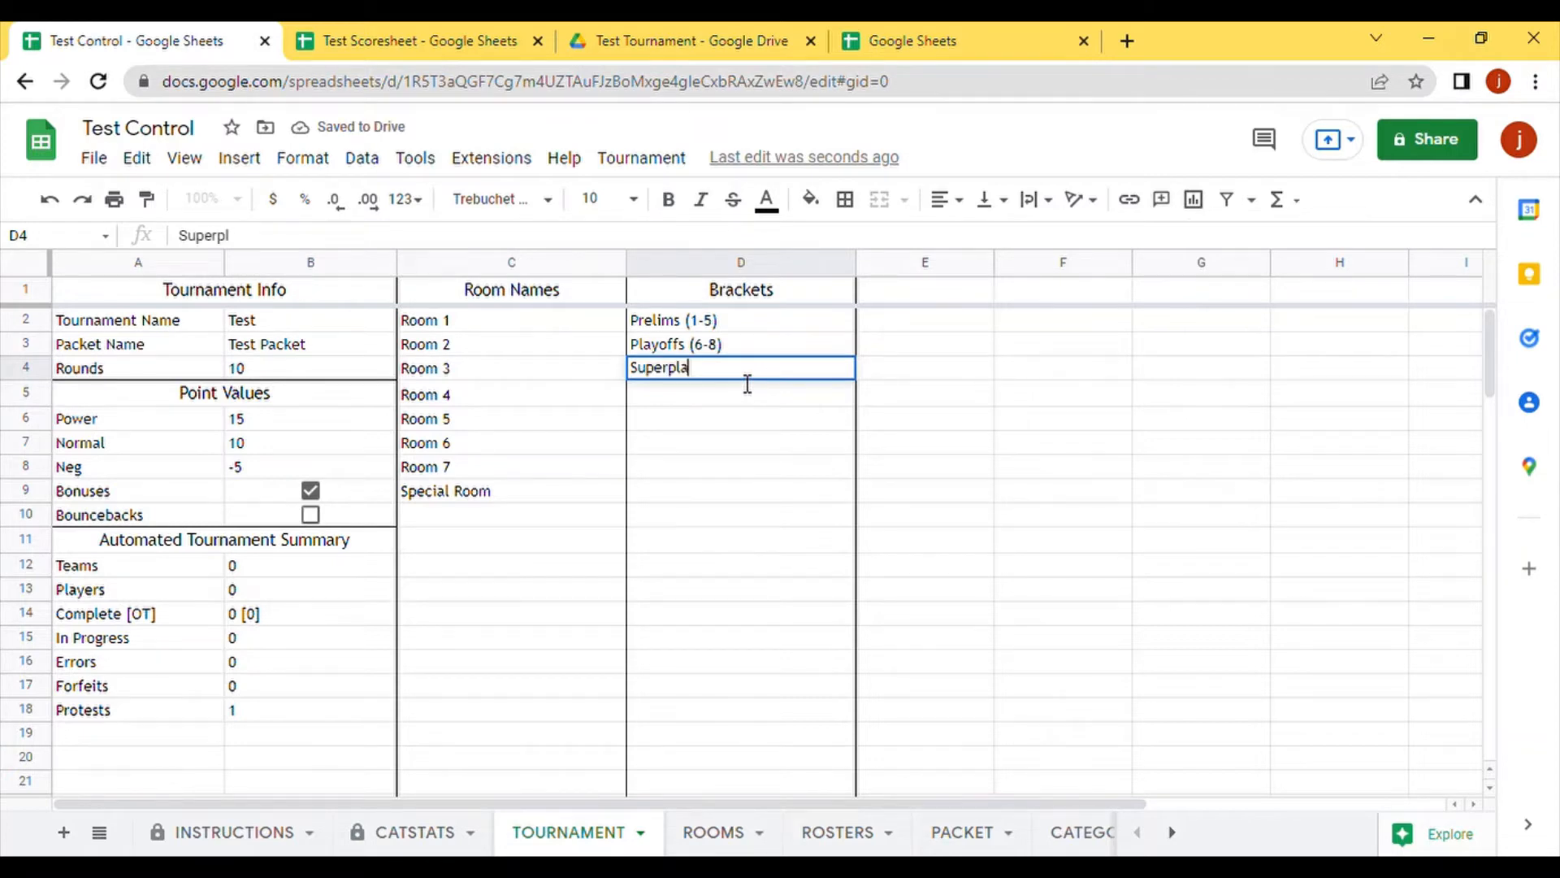
{"action": "type", "text": "yoffs"}
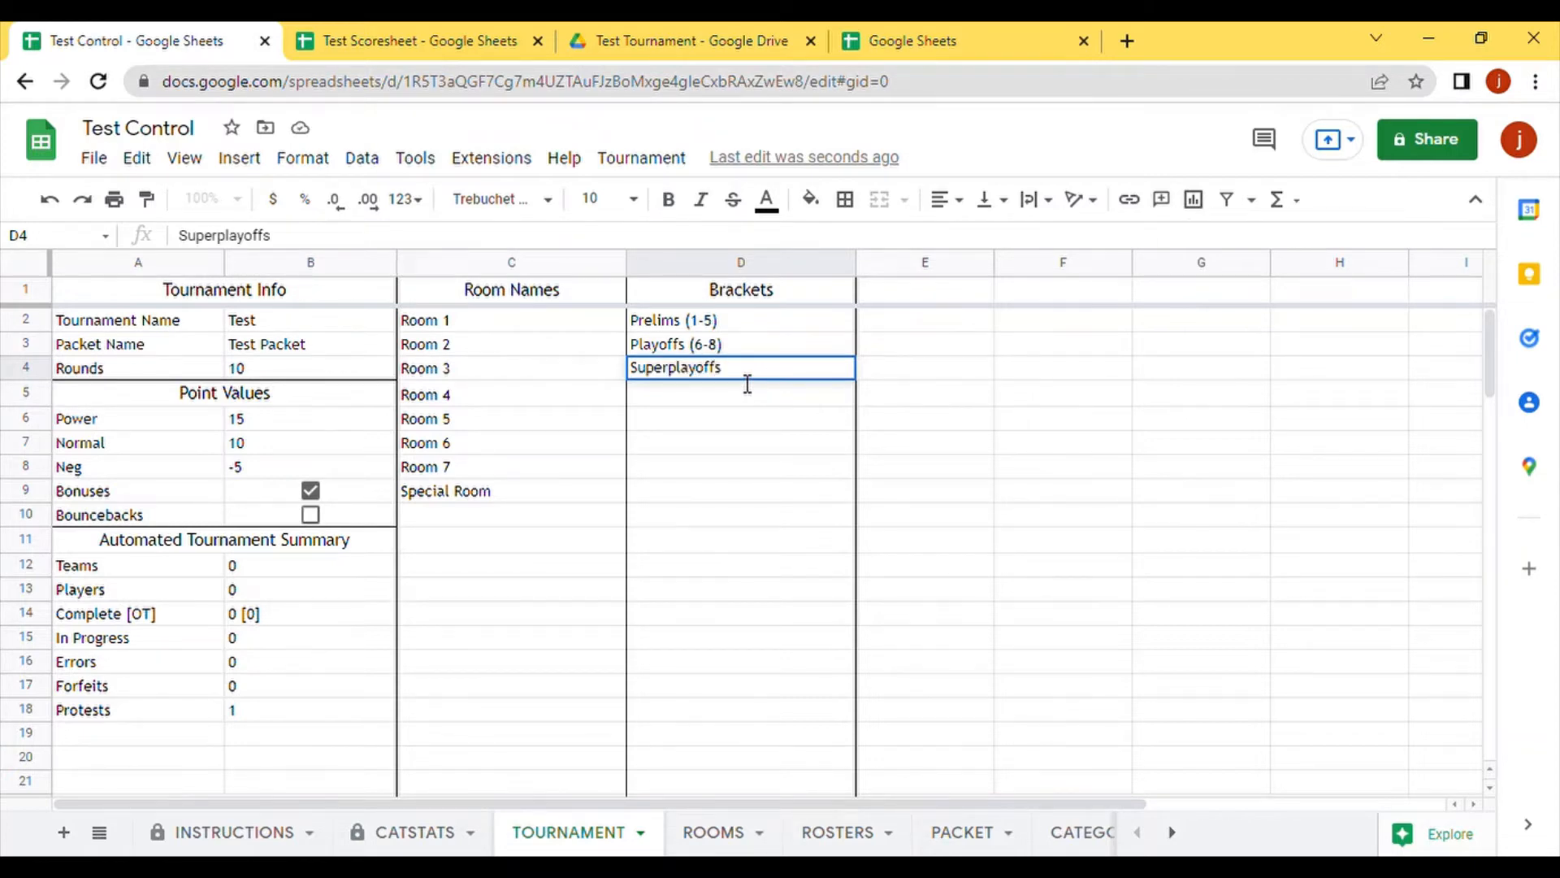
{"action": "type", "text": " (9-10"}
{"action": "key", "text": "Return"}
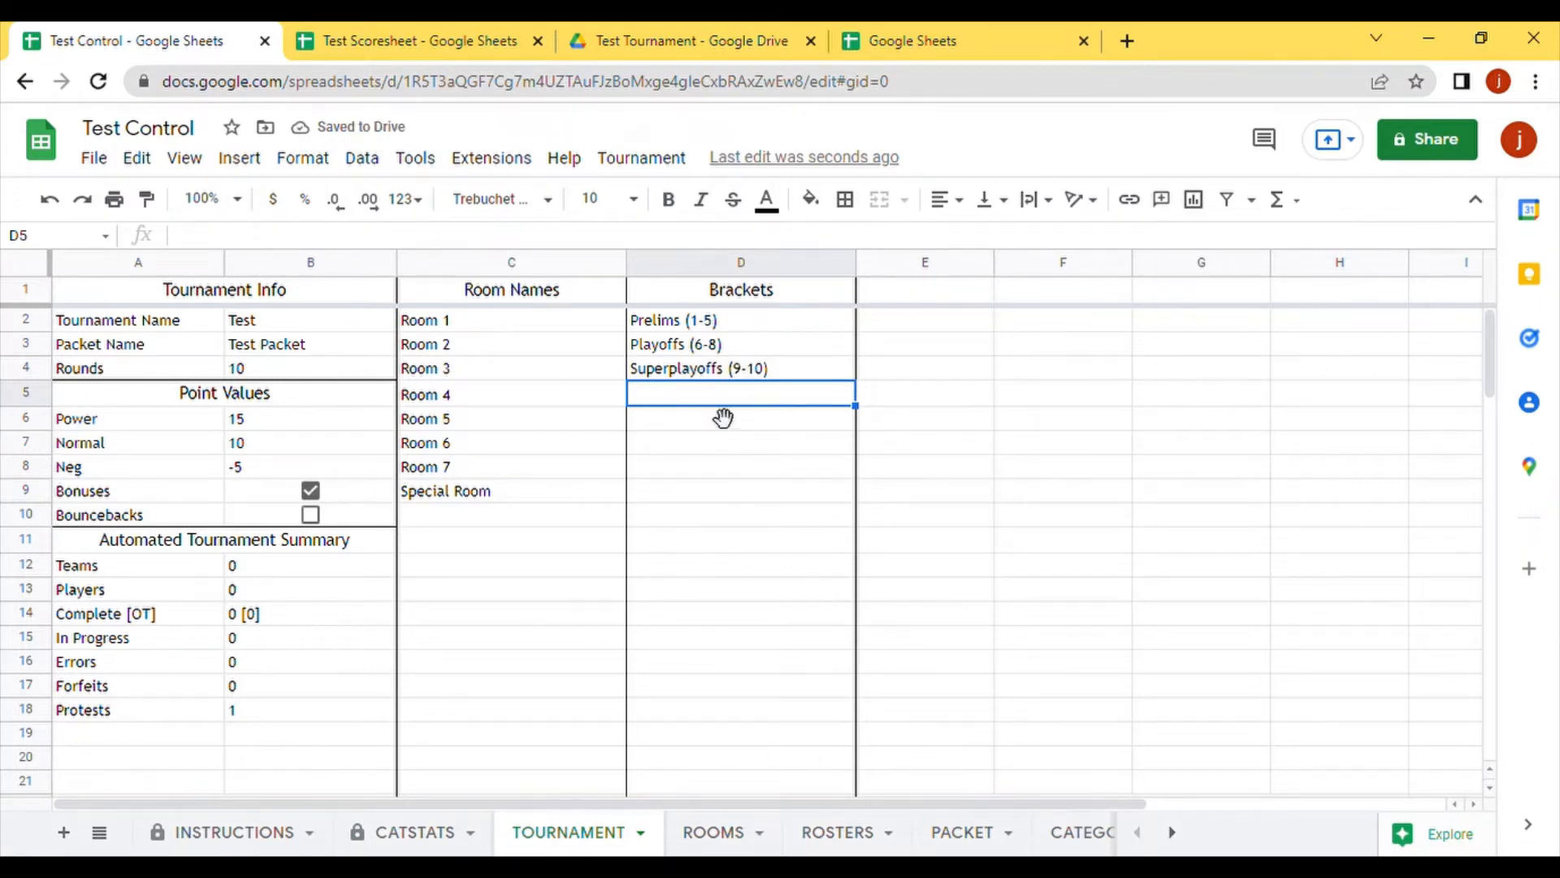
{"action": "left_click", "coordinate": [685, 345]}
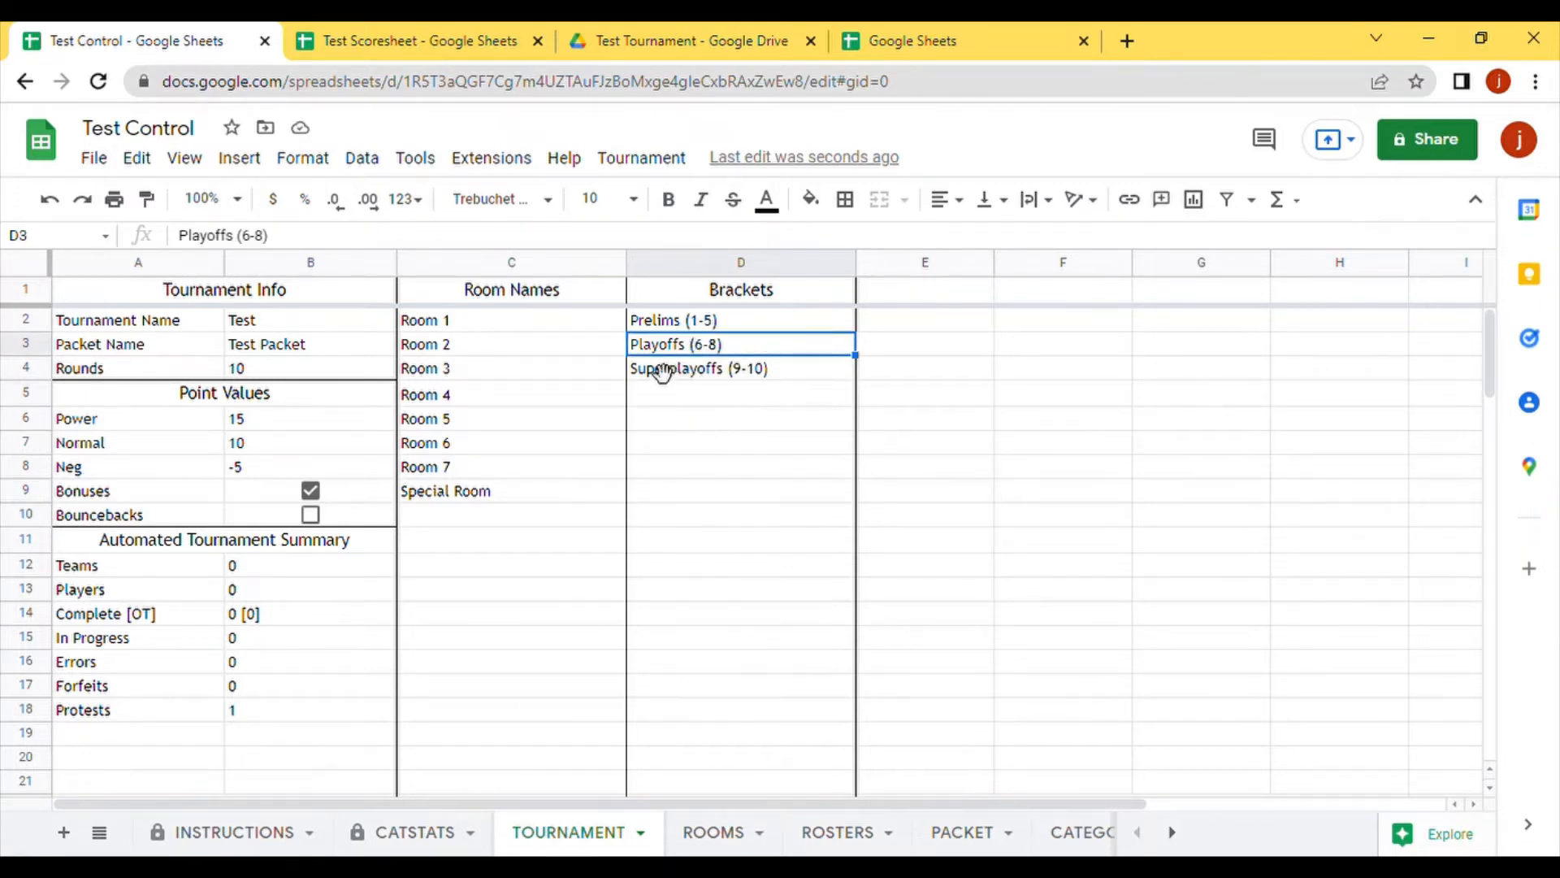
{"action": "left_click", "coordinate": [710, 386]}
{"action": "left_click", "coordinate": [702, 344]}
{"action": "left_click", "coordinate": [706, 369]}
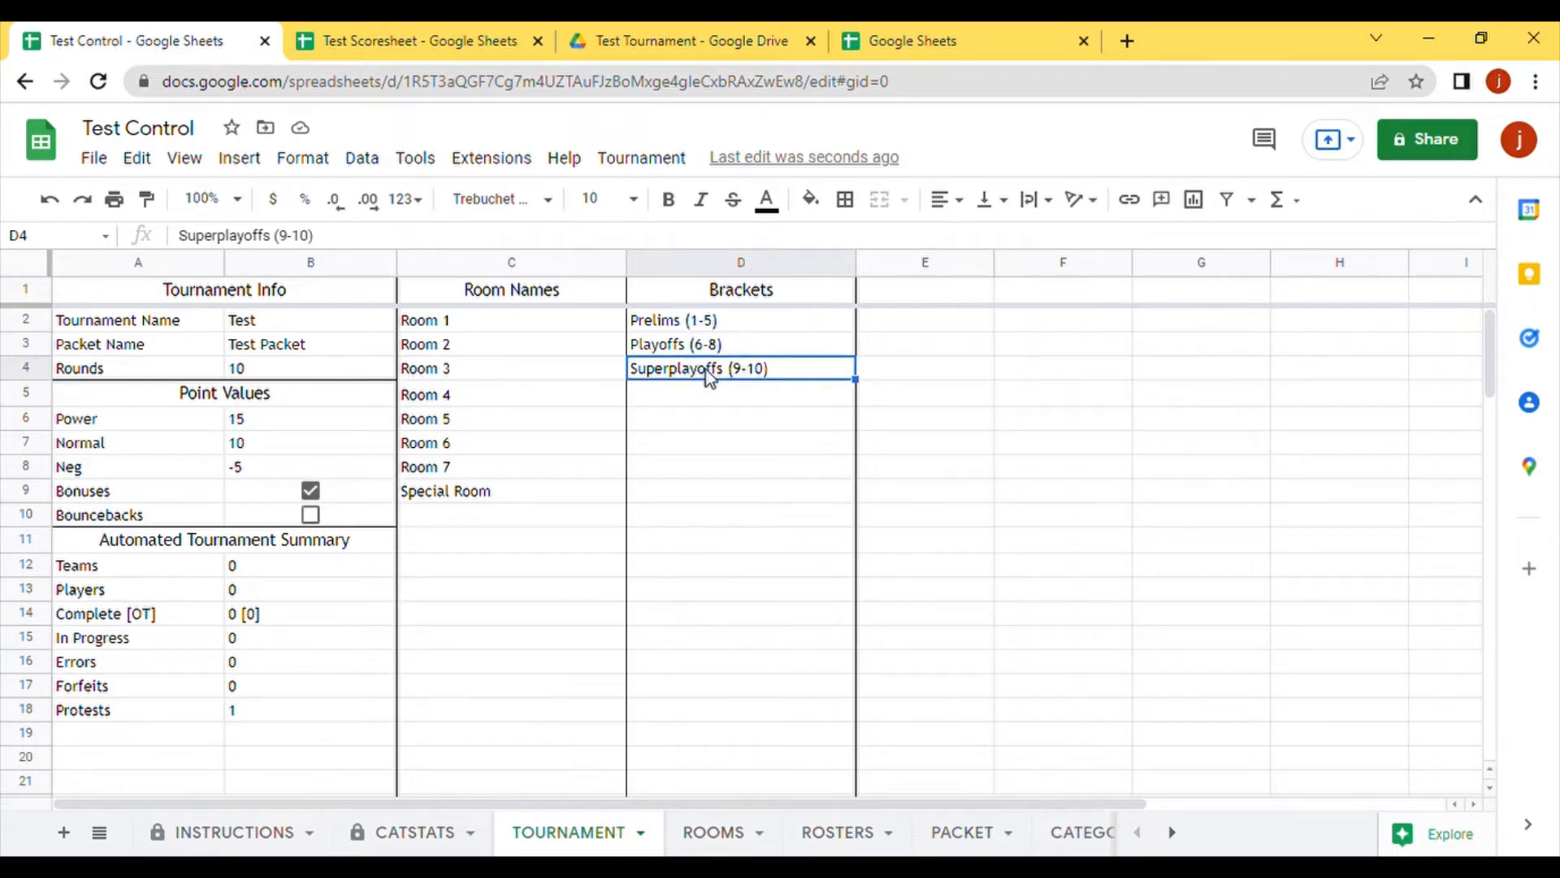
{"action": "left_click", "coordinate": [702, 323]}
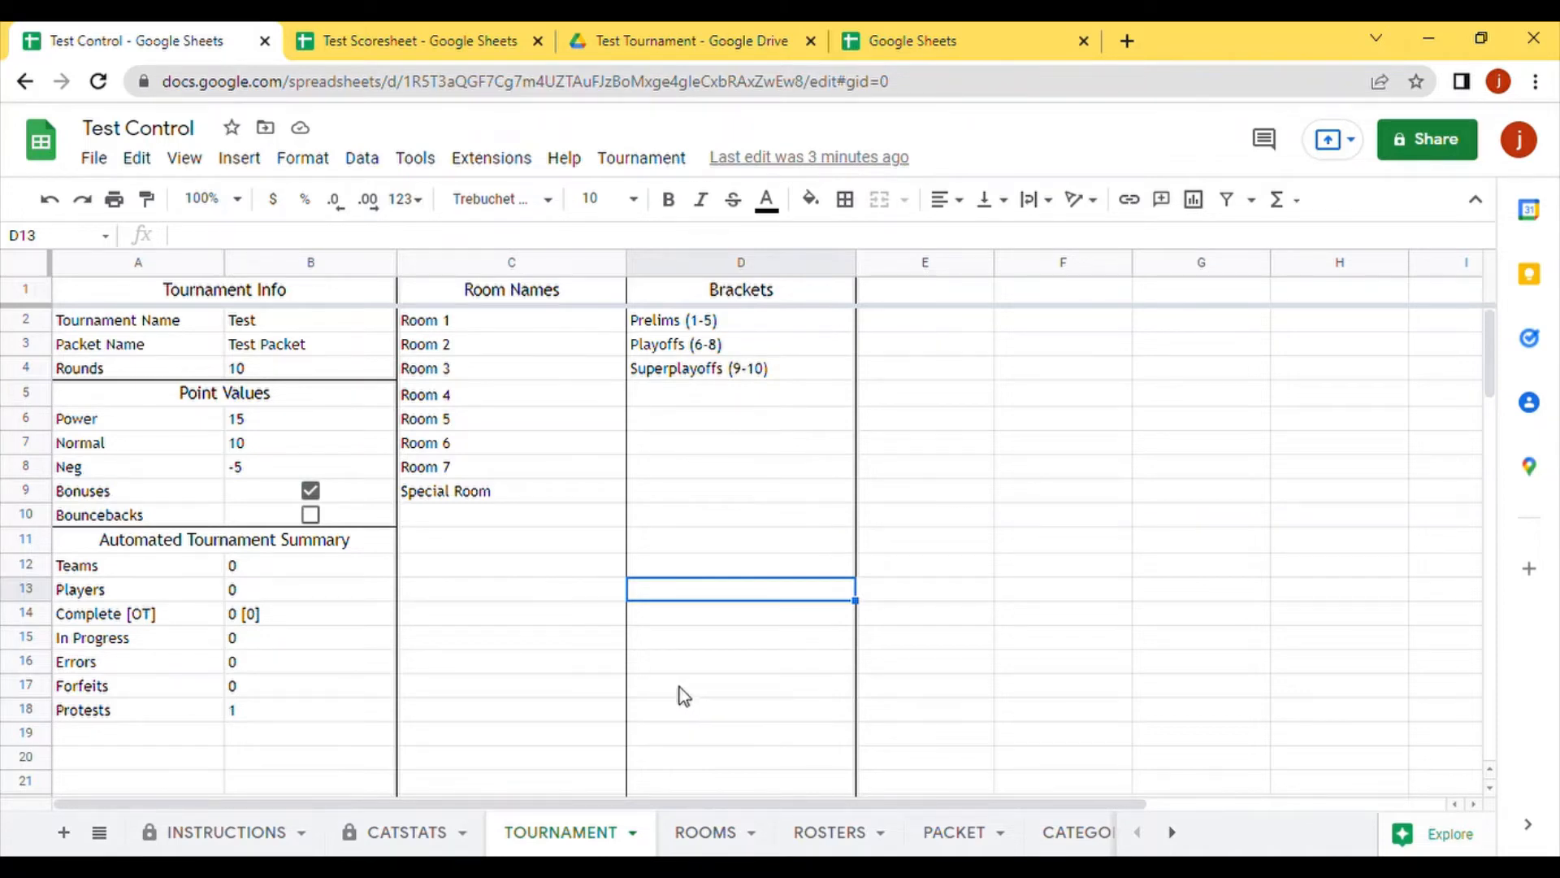
Step: Enter Team A as the first team name in cell A1 of the ROSTERS sheet
{"action": "left_click", "coordinate": [847, 833]}
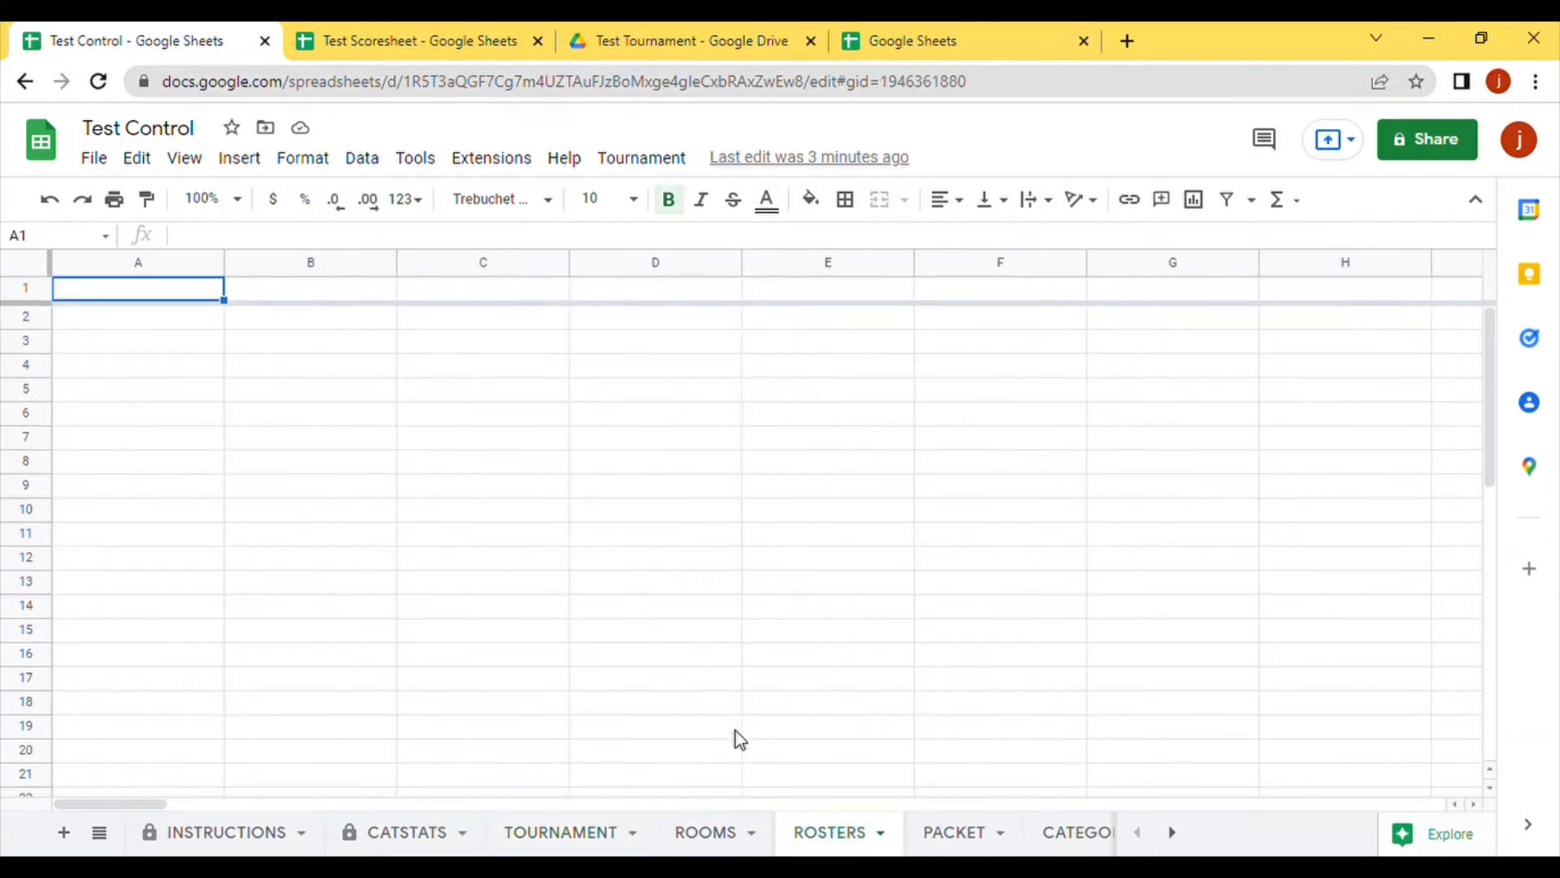
{"action": "left_click", "coordinate": [289, 298]}
{"action": "left_click", "coordinate": [158, 298]}
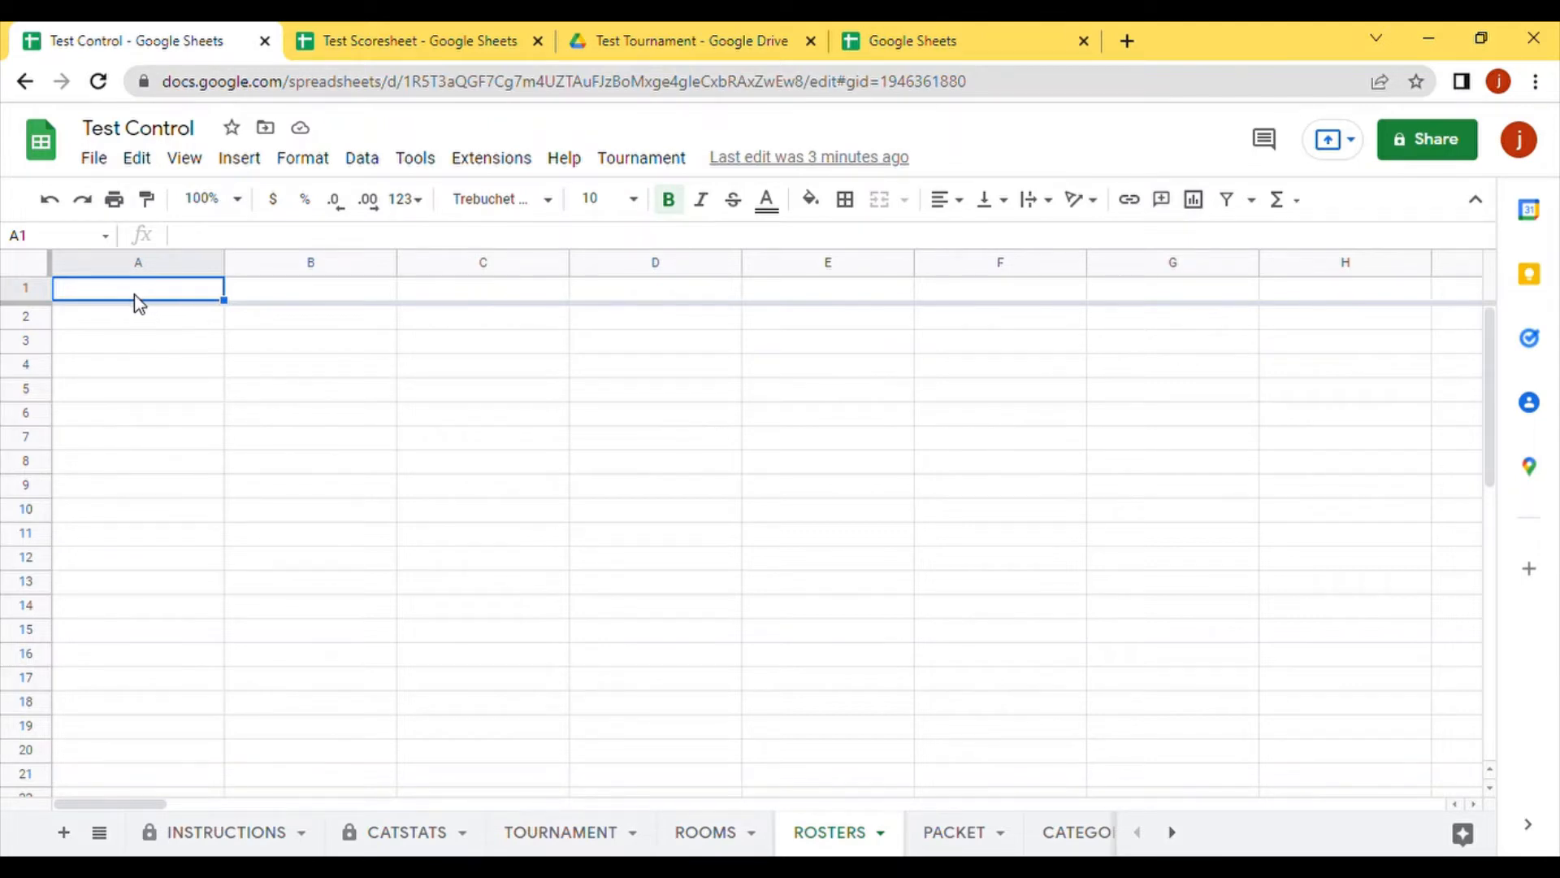
{"action": "left_click", "coordinate": [41, 294]}
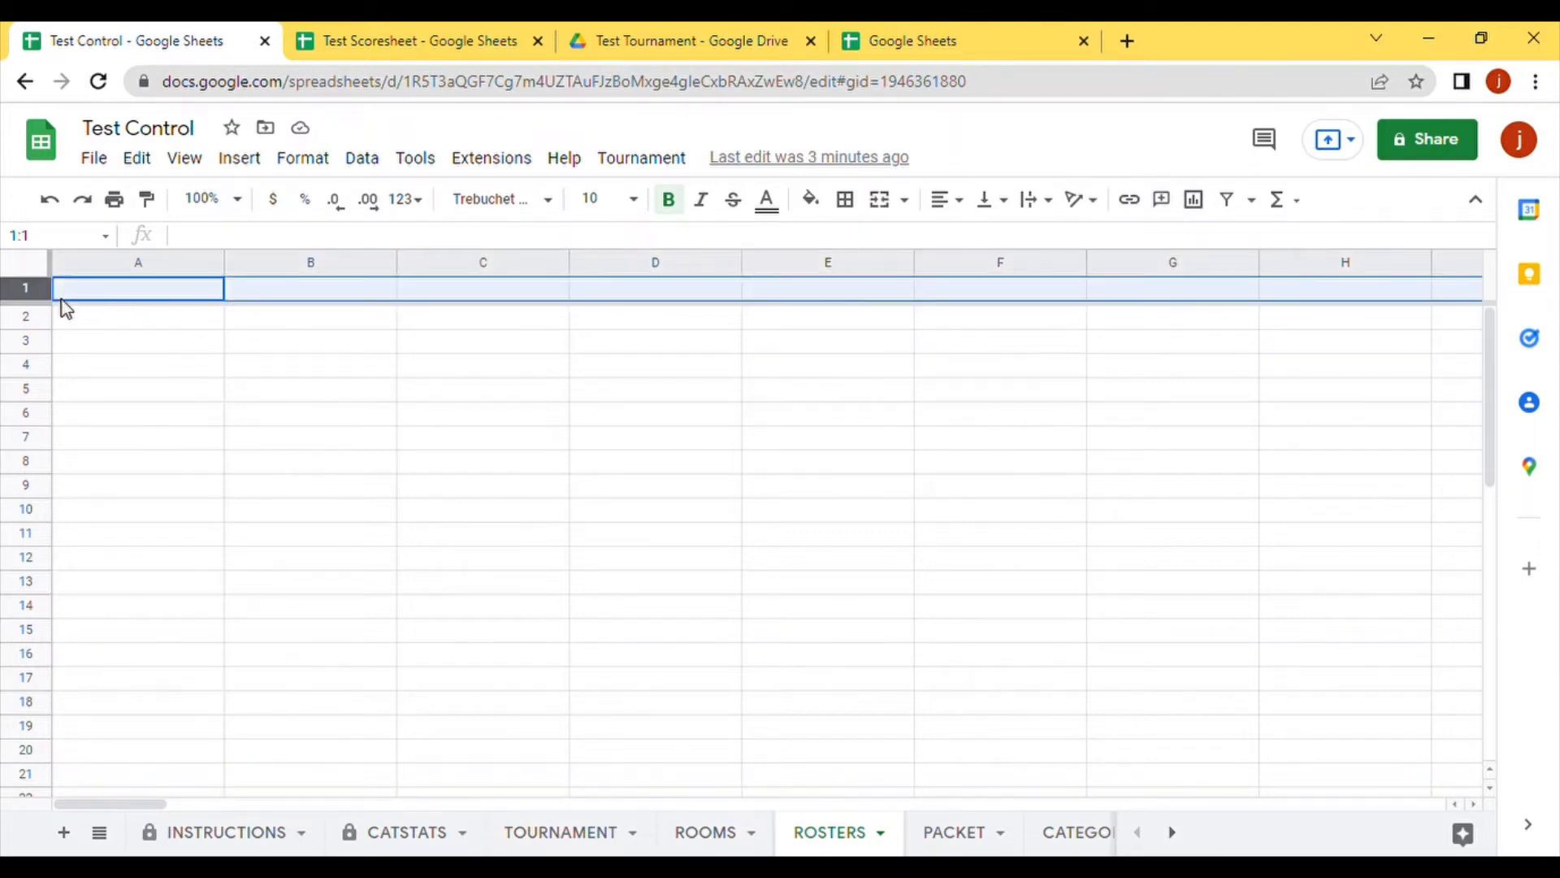
{"action": "left_click", "coordinate": [209, 301]}
{"action": "type", "text": "TY"}
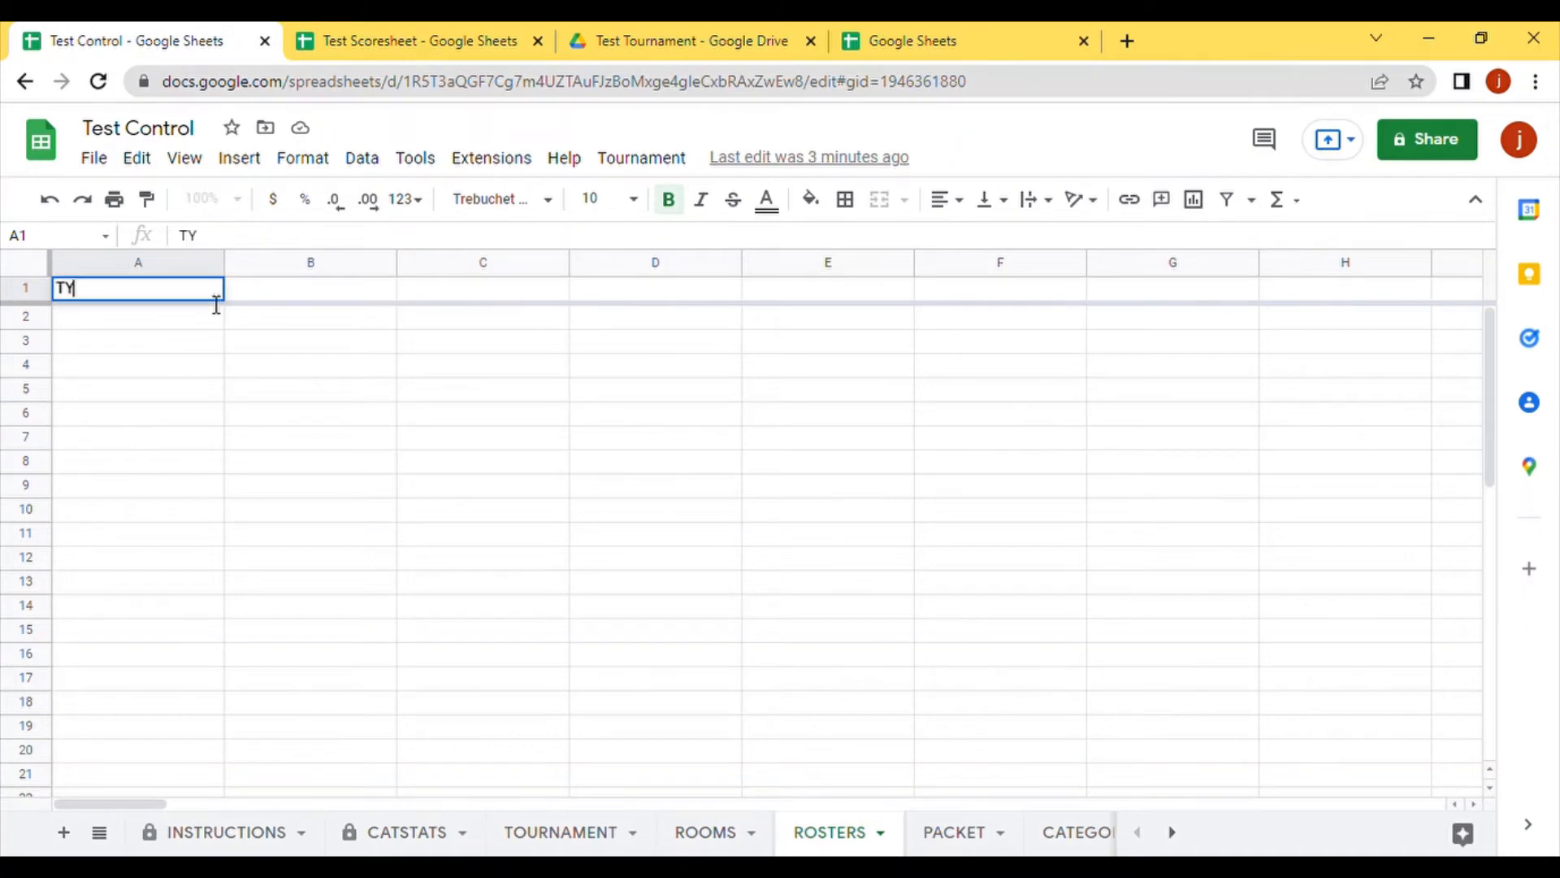
{"action": "type", "text": "am A"}
{"action": "left_click", "coordinate": [176, 321]}
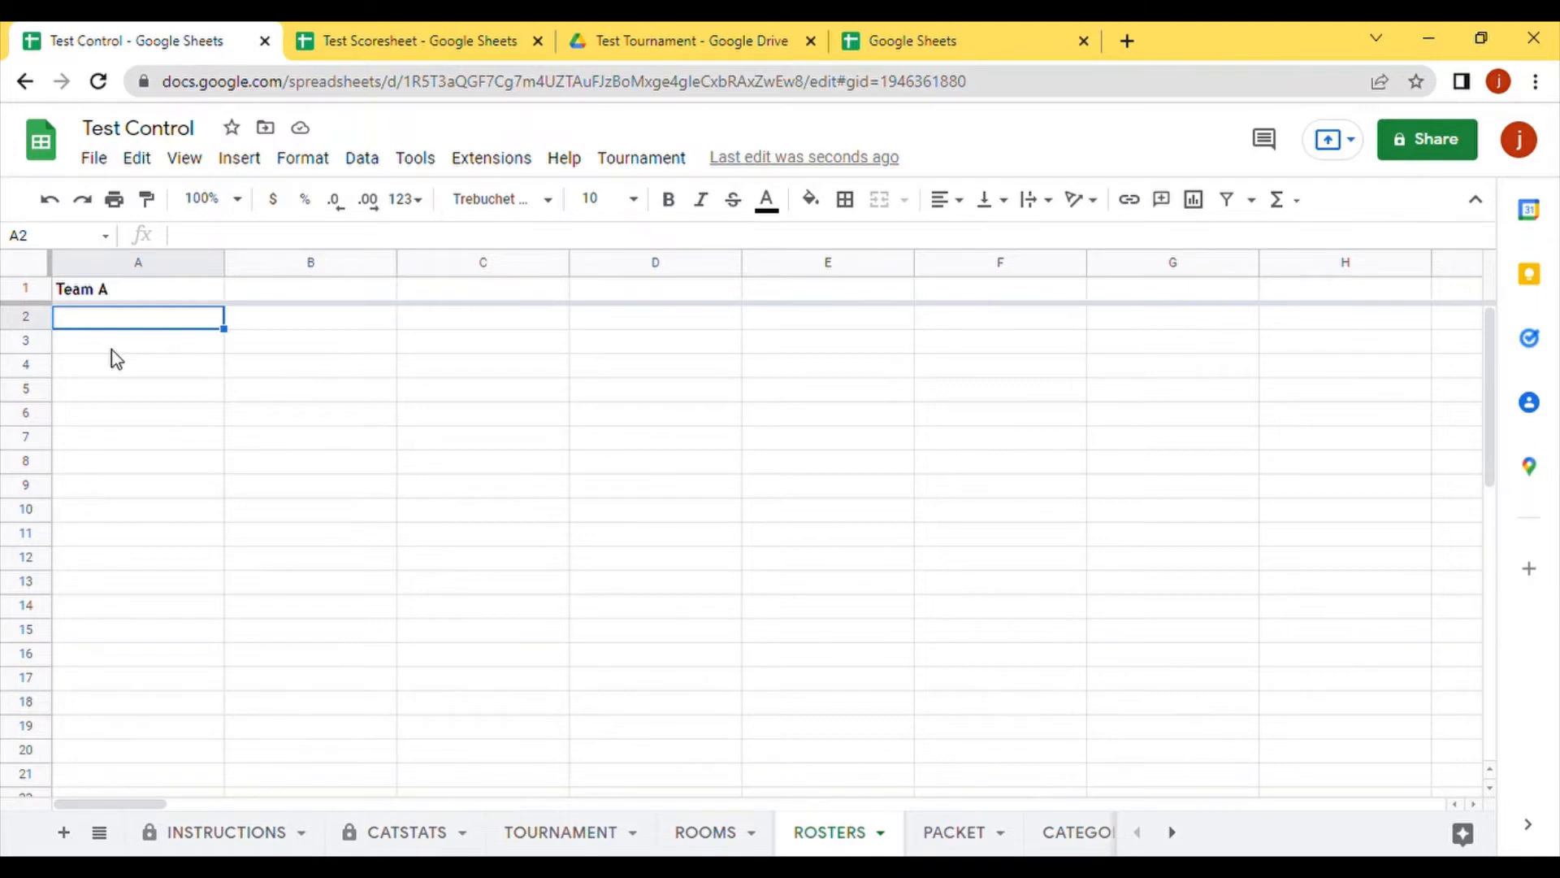
Step: Enter the names of Team A's two players in cells A2 and A3
{"action": "type", "text": "Alice"}
{"action": "key", "text": "Return"}
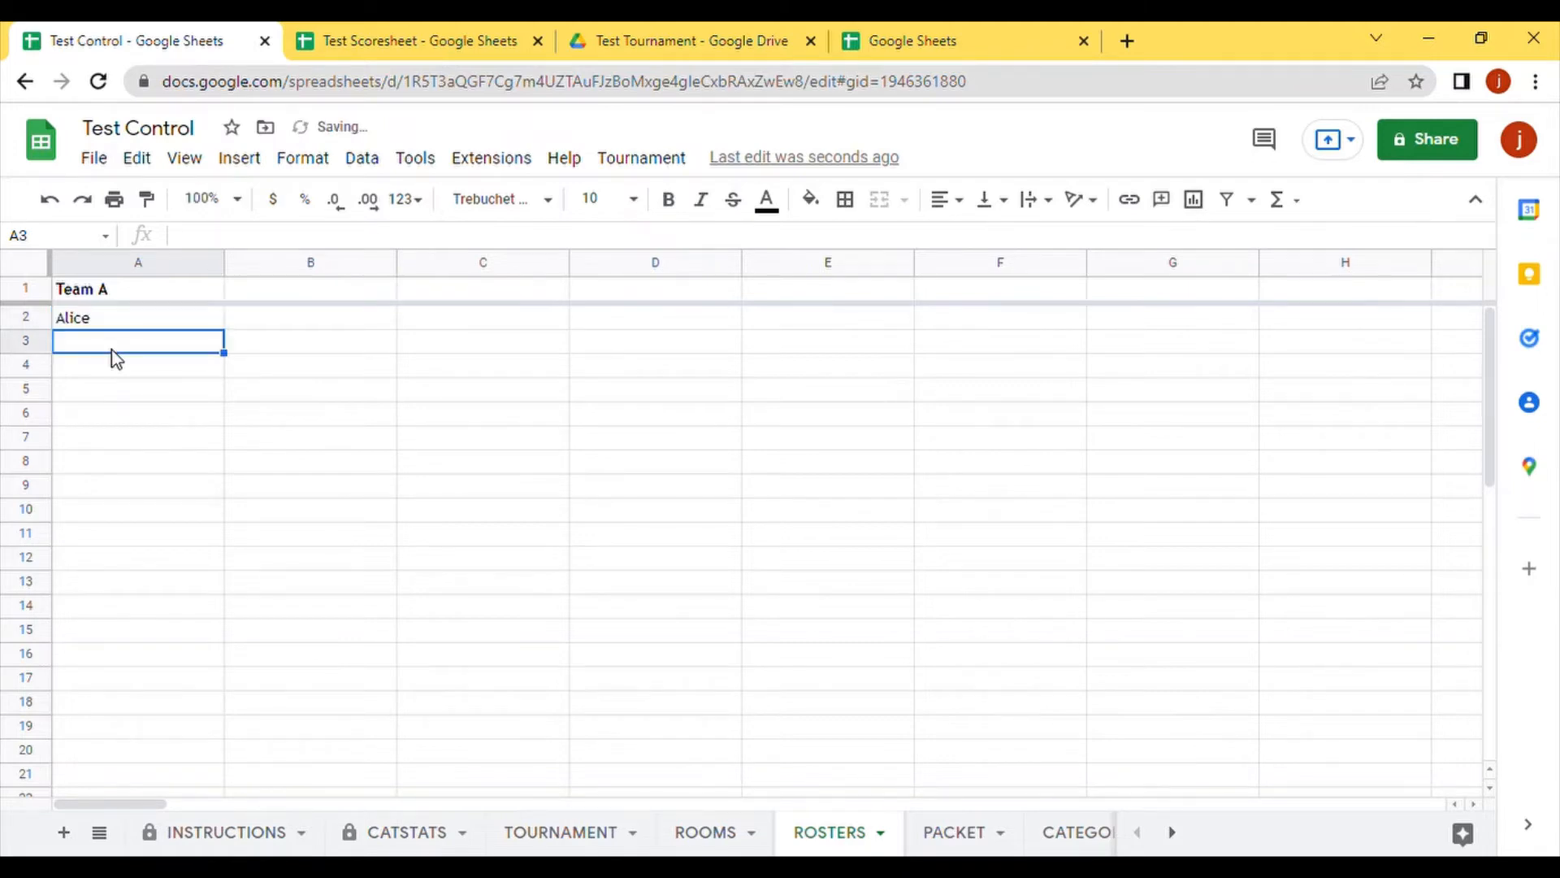
{"action": "type", "text": "Bob"}
{"action": "key", "text": "Tab"}
{"action": "key", "text": "Down"}
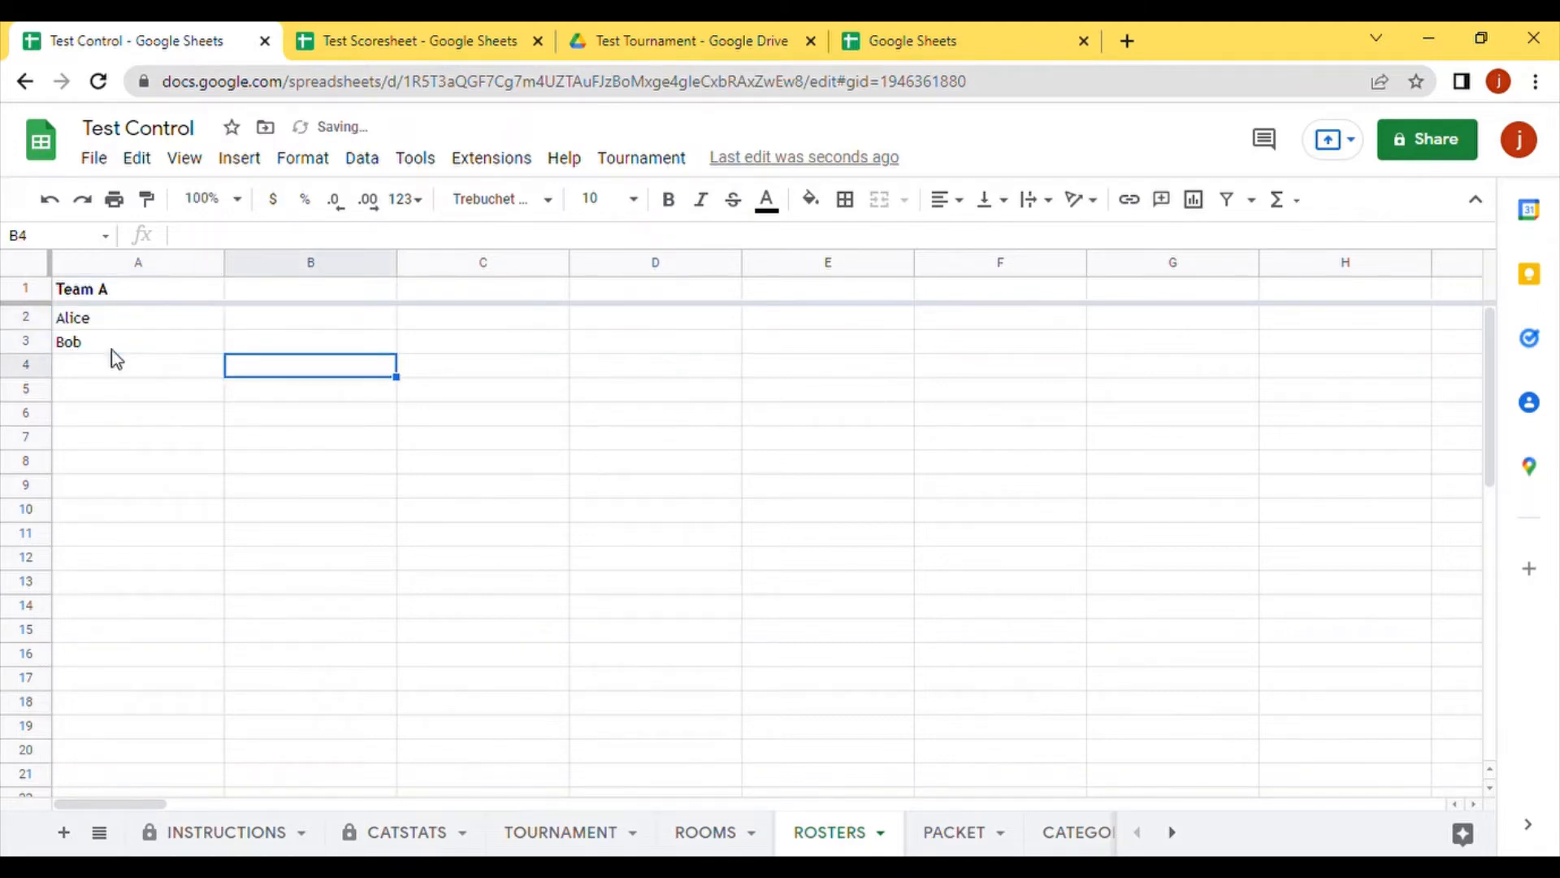
{"action": "left_click", "coordinate": [116, 365]}
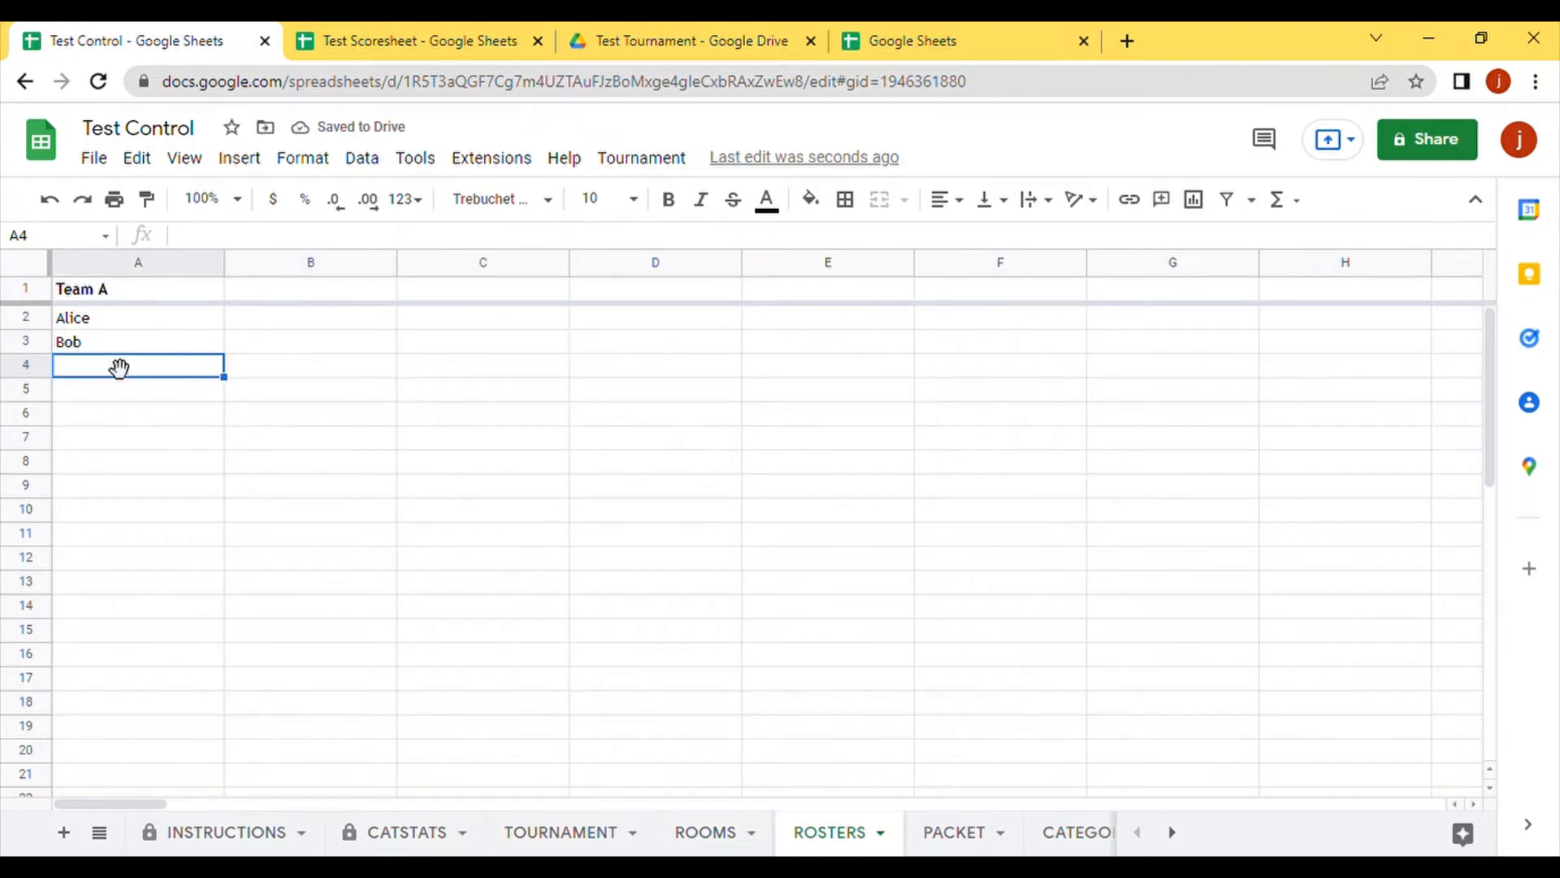
{"action": "left_click_drag", "start_coordinate": [179, 322], "coordinate": [160, 400]}
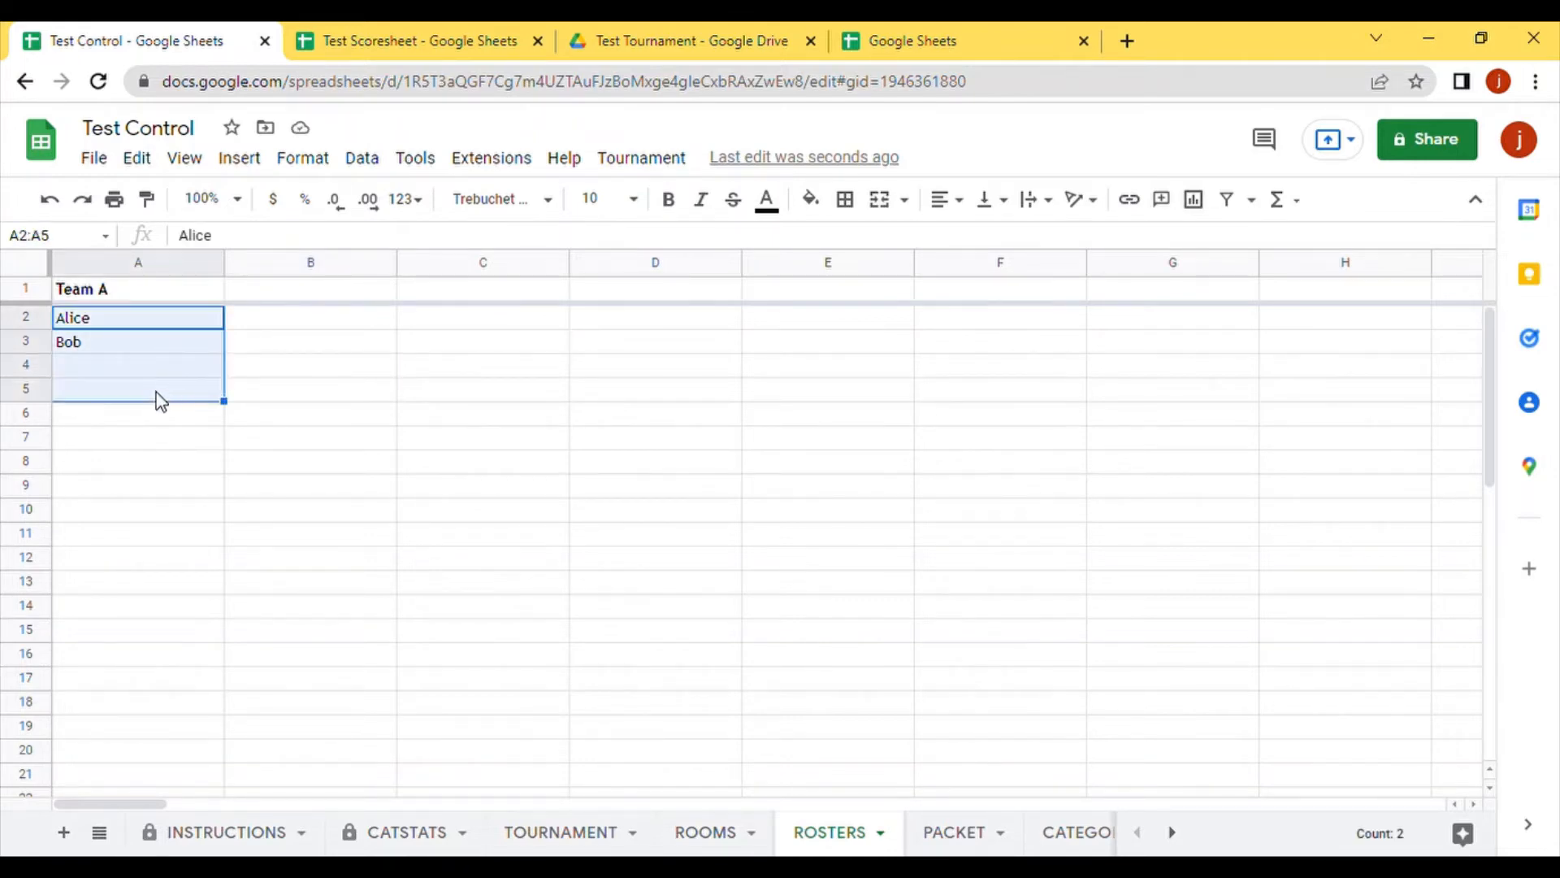
{"action": "left_click", "coordinate": [161, 400]}
{"action": "left_click", "coordinate": [146, 324]}
{"action": "left_click", "coordinate": [116, 365]}
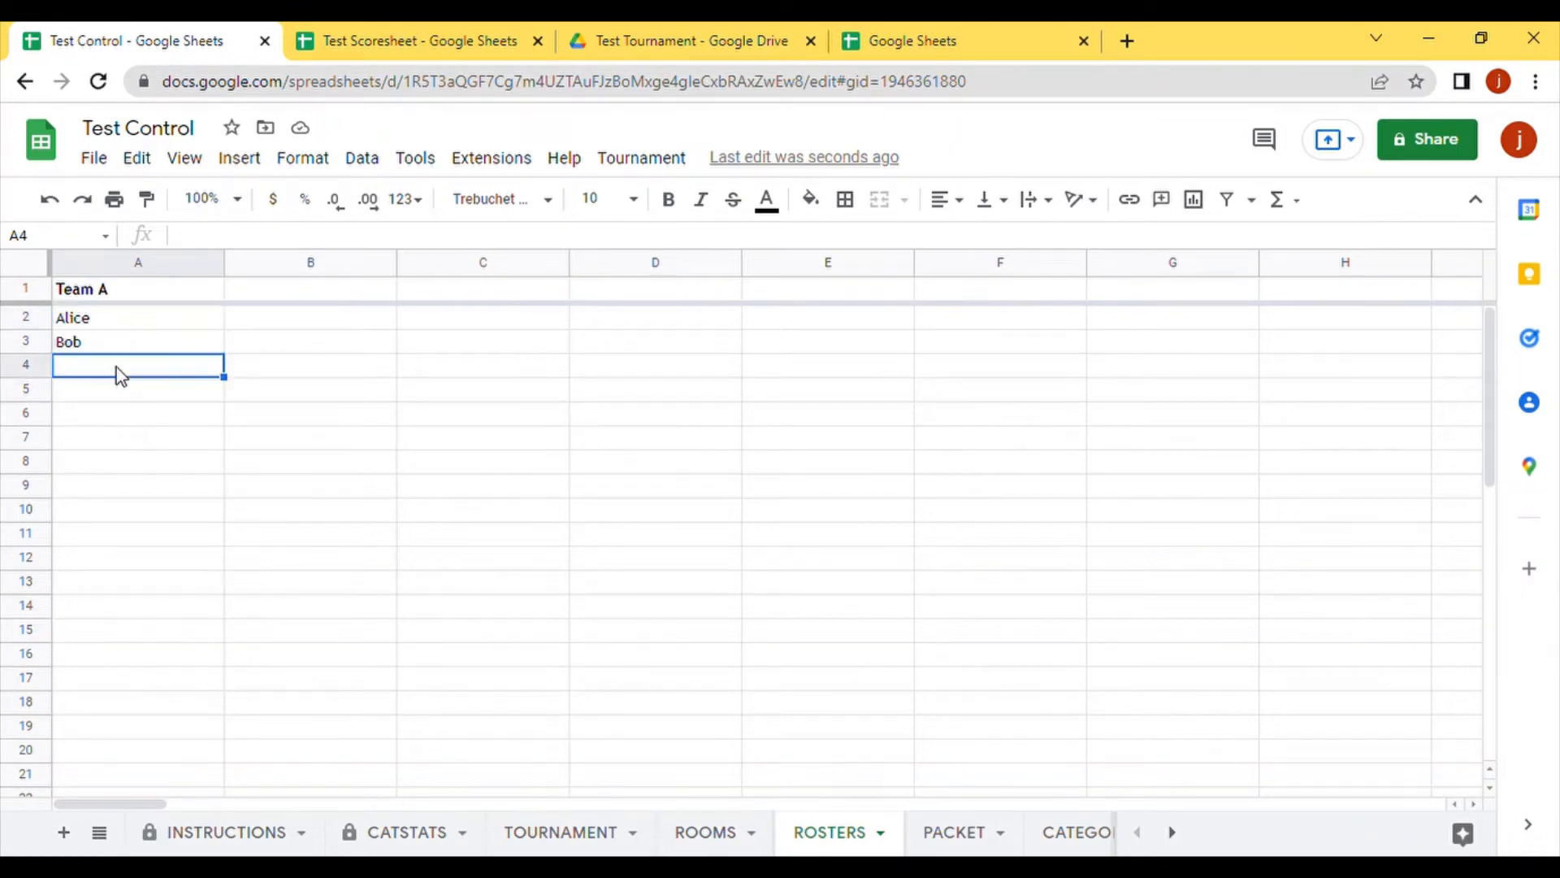
{"action": "left_click", "coordinate": [134, 322]}
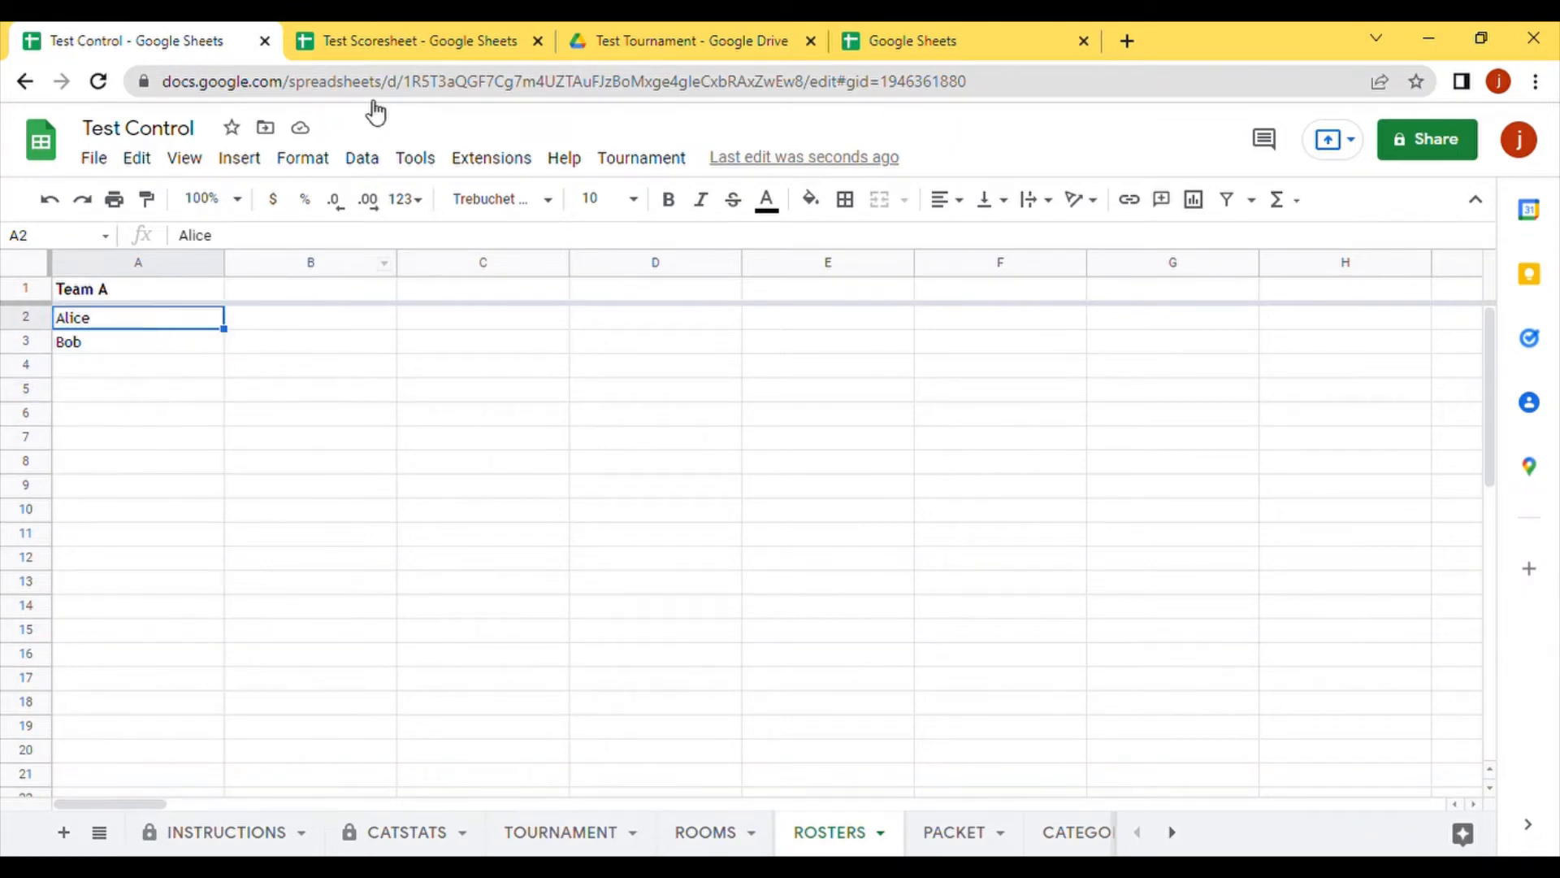
Step: Examine the player slots in row 3 of the Test Scoresheet's ROUND 1 sheet and compare them with Team A's roster cells in Test Control
{"action": "left_click", "coordinate": [410, 45]}
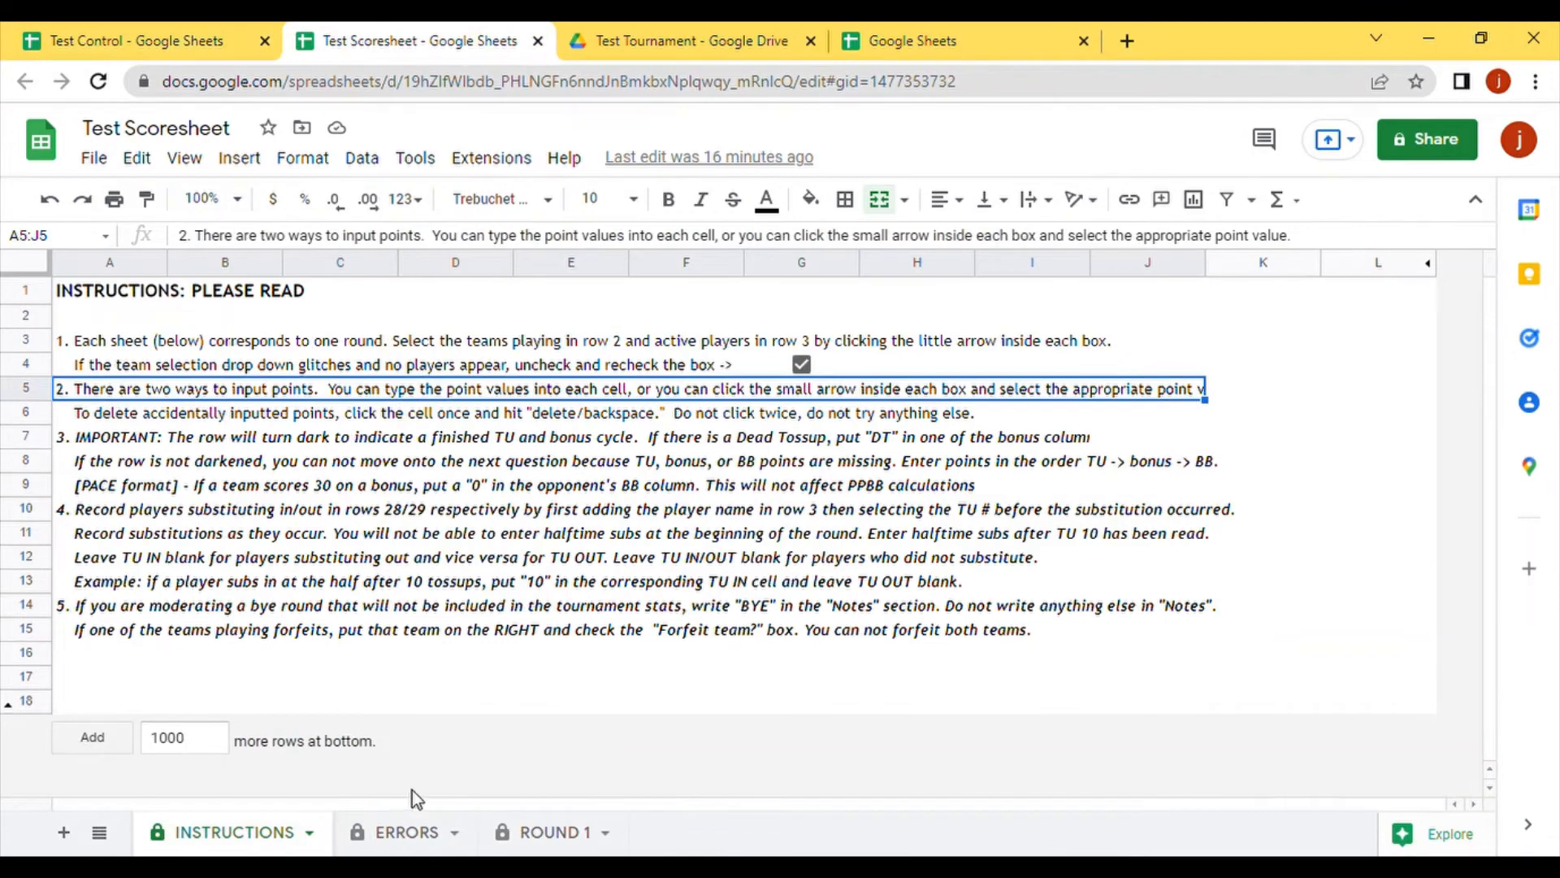
{"action": "left_click", "coordinate": [508, 836]}
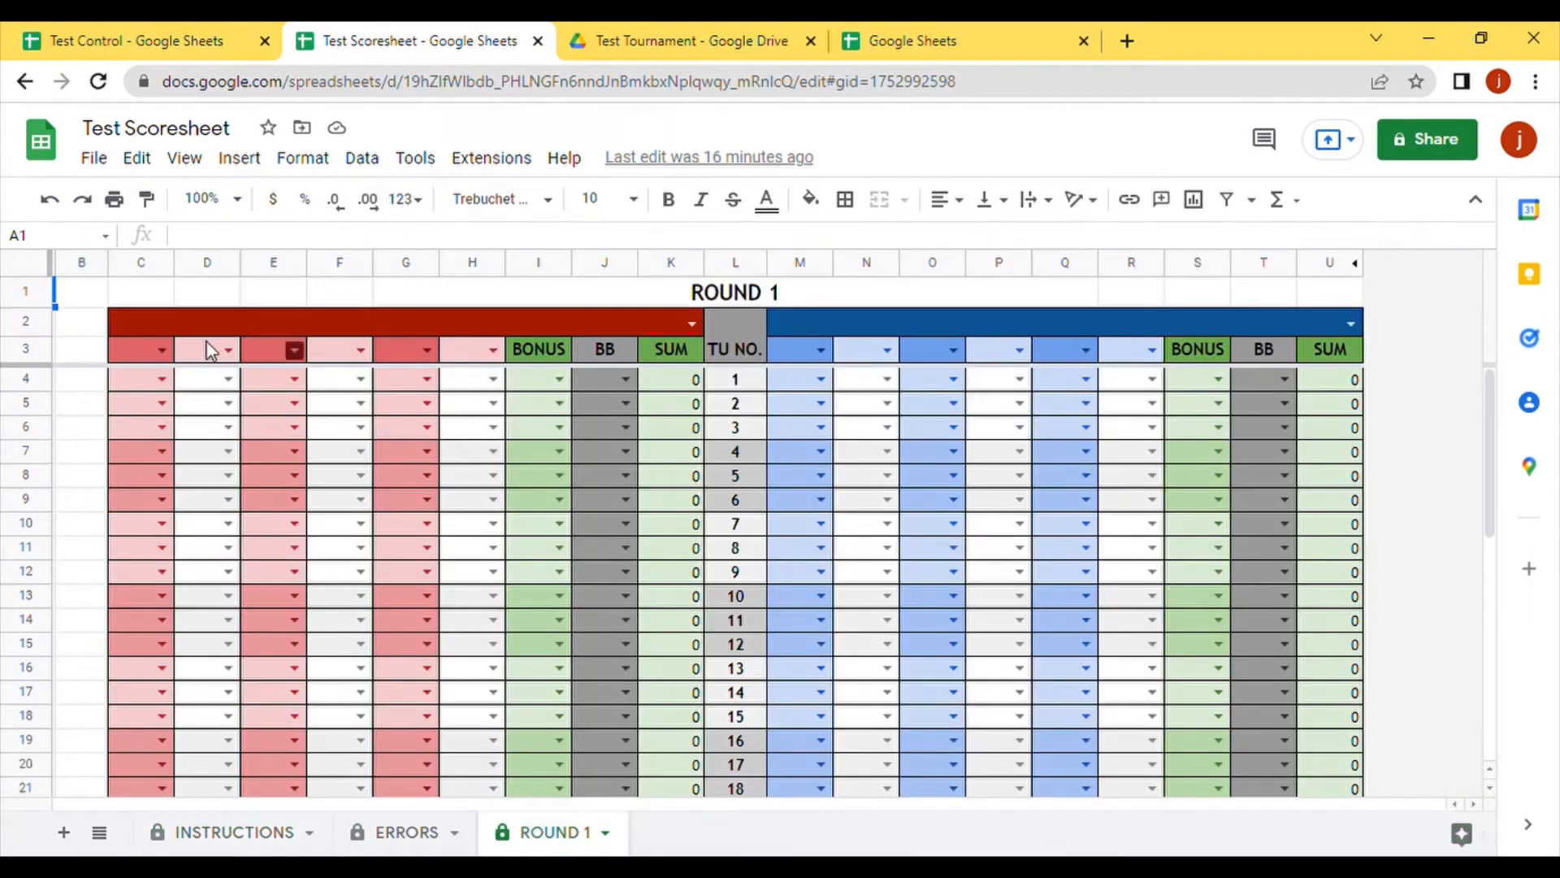
{"action": "left_click", "coordinate": [139, 351]}
{"action": "left_click", "coordinate": [207, 351]}
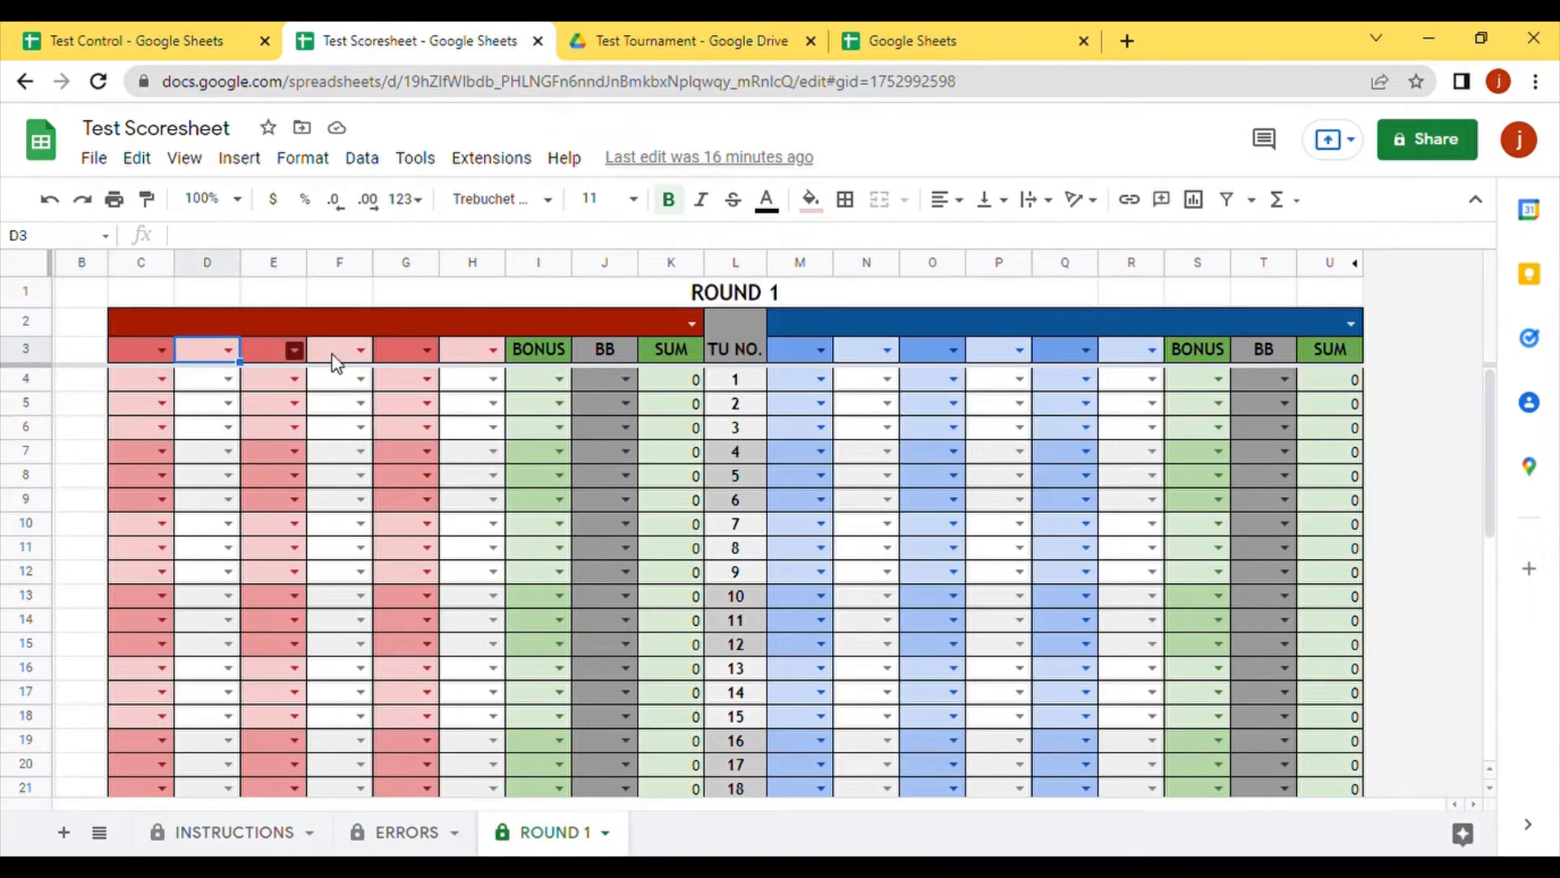
{"action": "left_click", "coordinate": [404, 355]}
{"action": "left_click", "coordinate": [447, 348]}
{"action": "left_click", "coordinate": [52, 36]}
{"action": "left_click", "coordinate": [154, 393]}
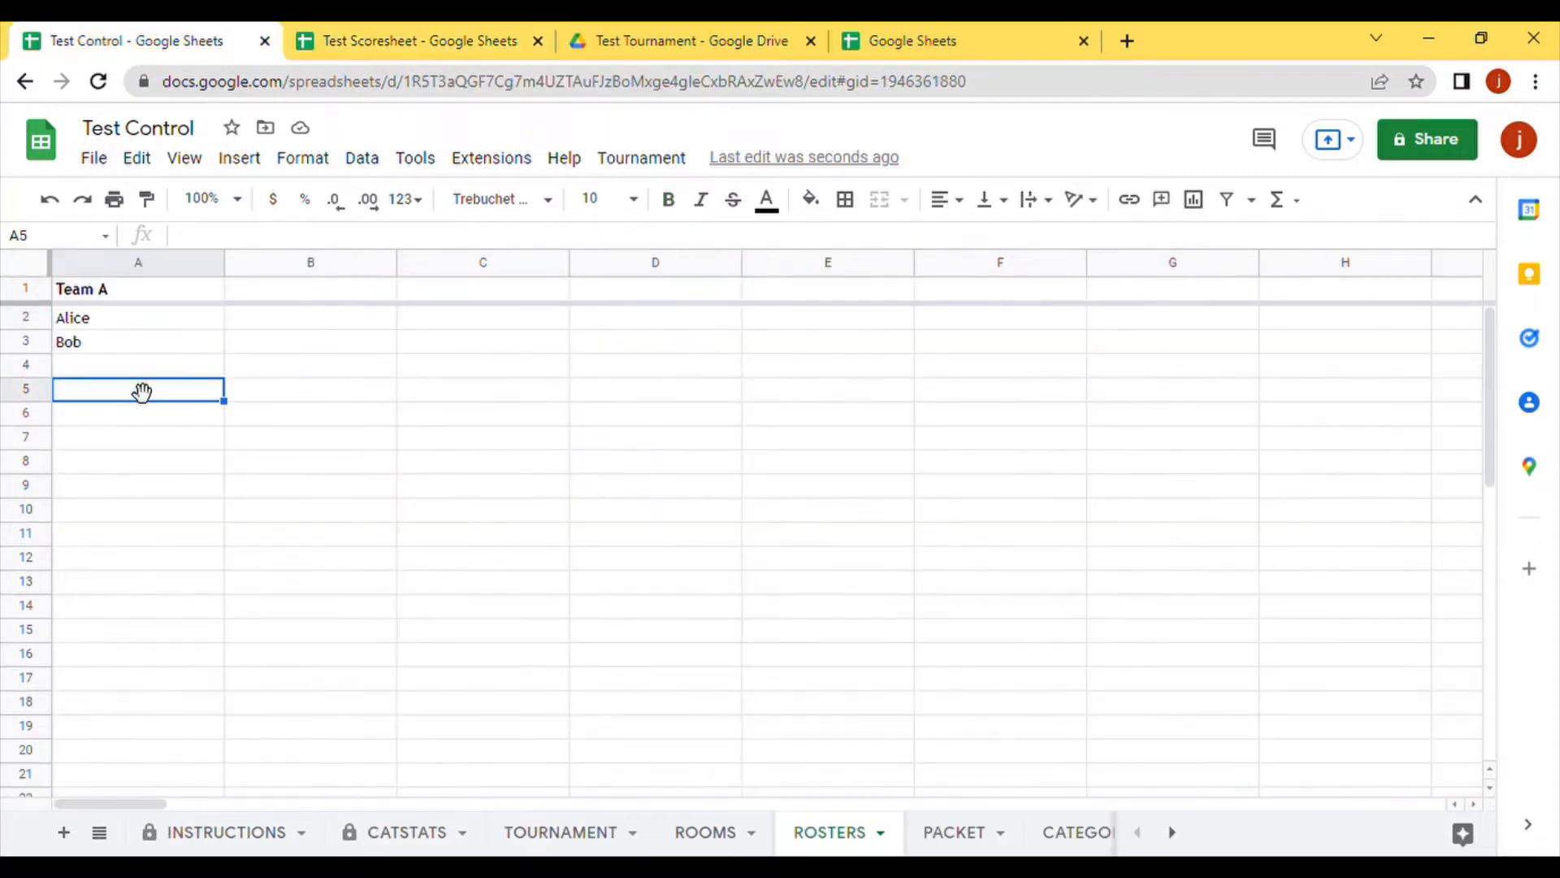
{"action": "left_click", "coordinate": [130, 320]}
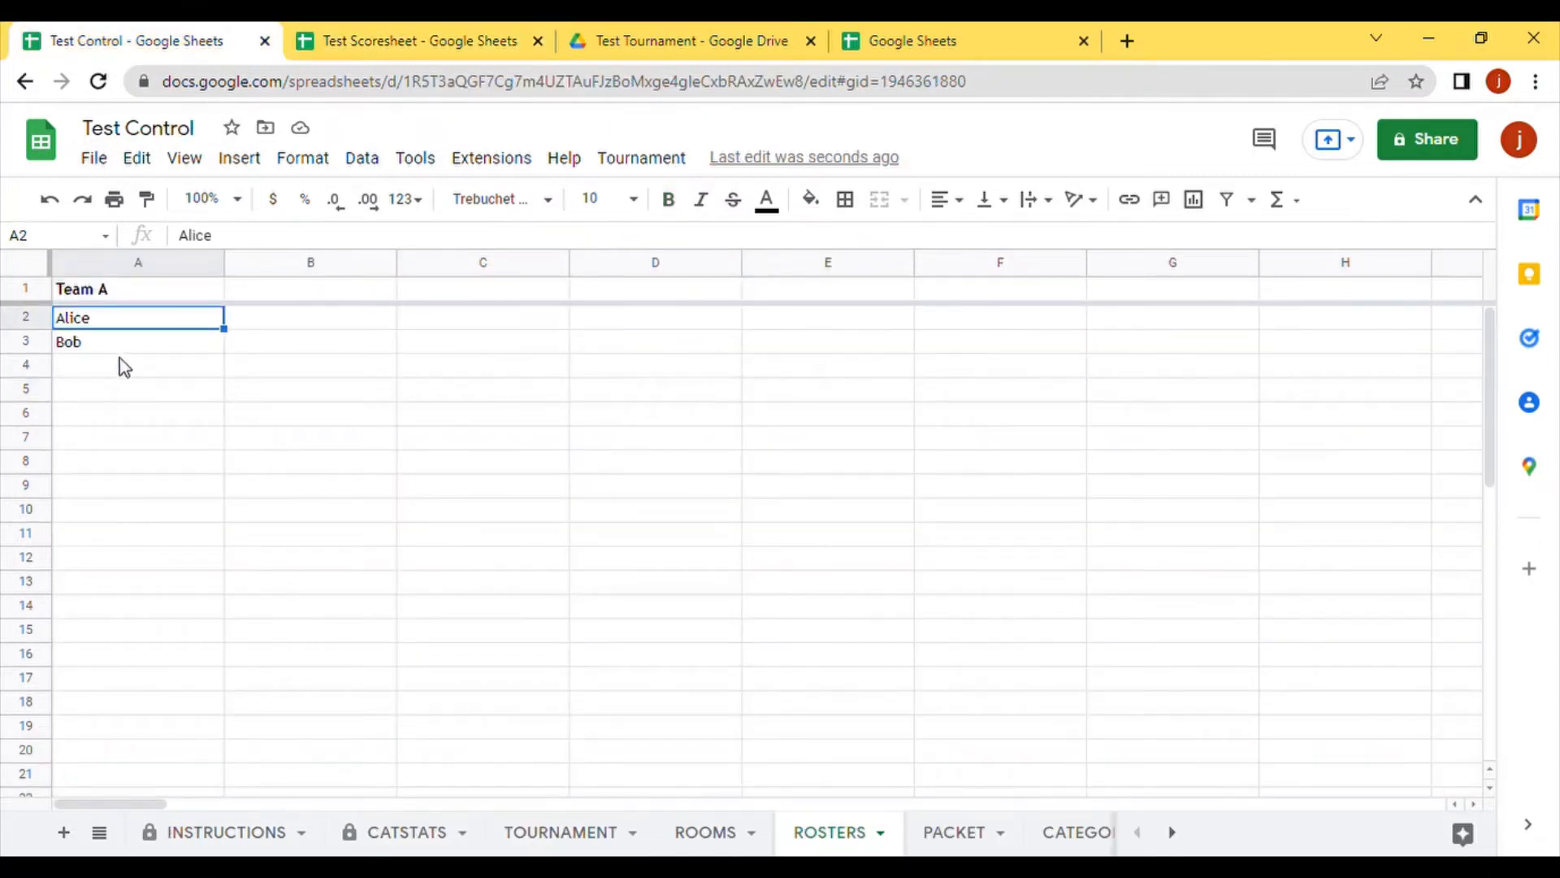
{"action": "left_click", "coordinate": [130, 365]}
{"action": "left_click", "coordinate": [130, 390]}
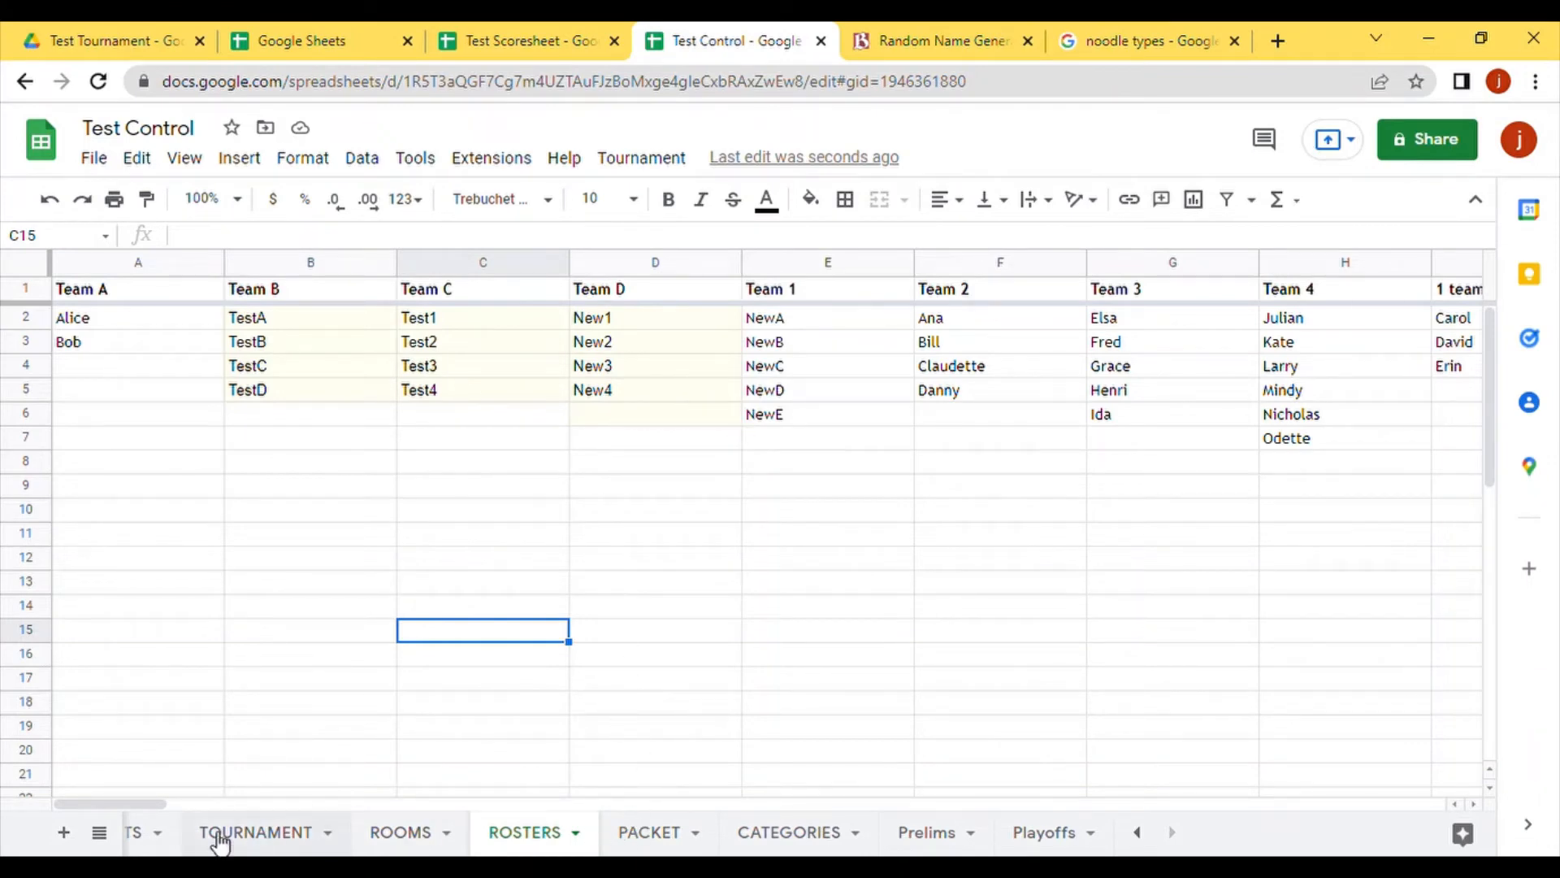
Step: Start the Tournament script that creates scoresheets and continue to its authorization
{"action": "mouse_move", "coordinate": [154, 807]}
{"action": "left_mouse_down"}
{"action": "mouse_move", "coordinate": [307, 812]}
{"action": "mouse_move", "coordinate": [135, 820]}
{"action": "left_mouse_up"}
{"action": "left_click", "coordinate": [602, 512]}
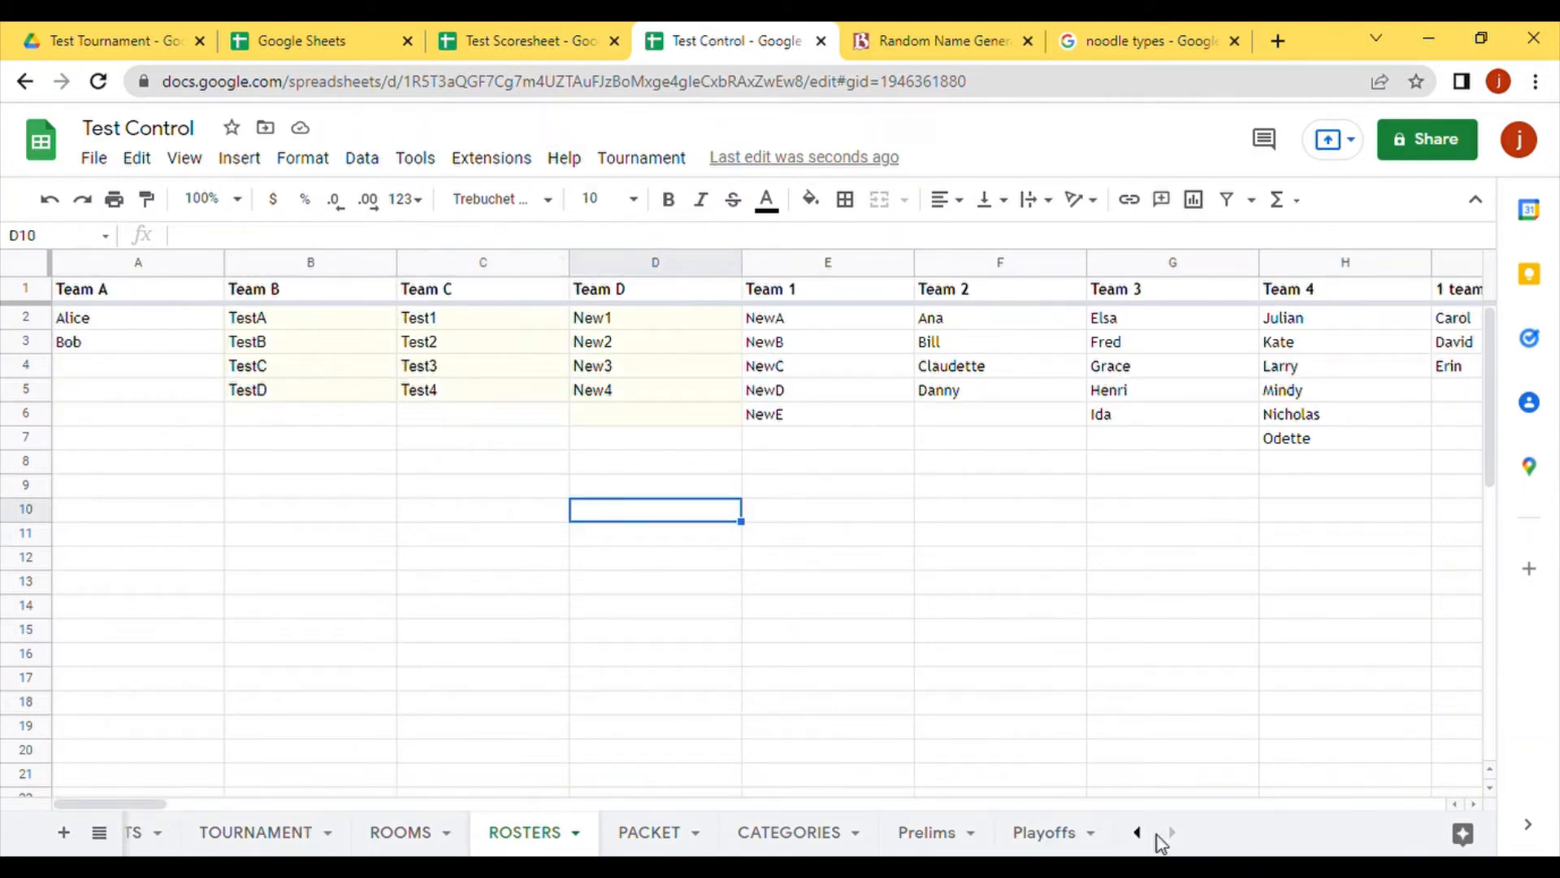
{"action": "left_click", "coordinate": [630, 161]}
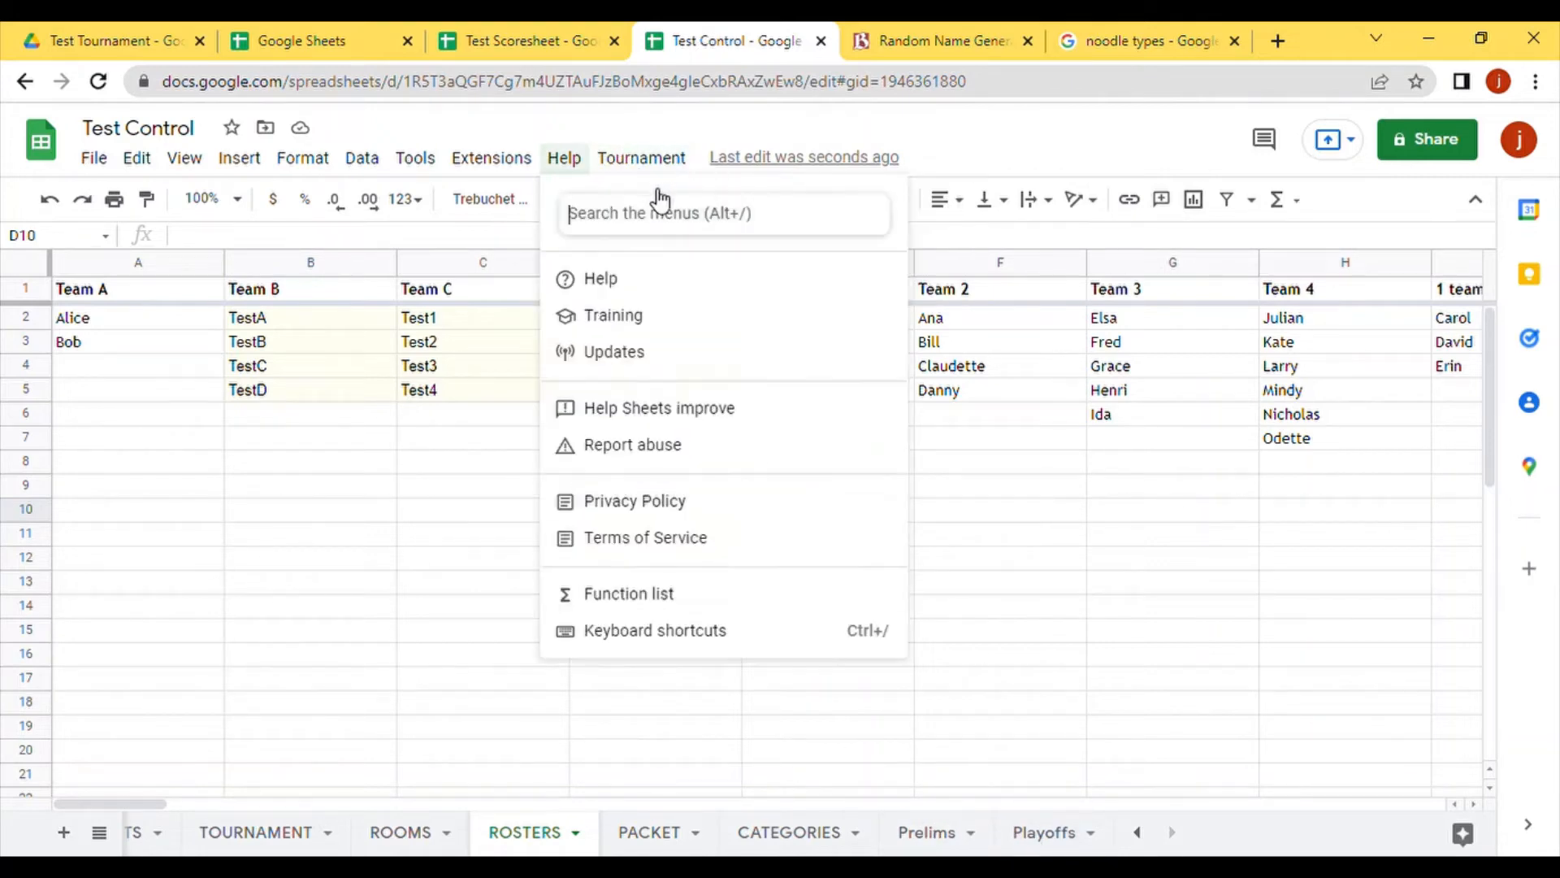
{"action": "left_click", "coordinate": [648, 161]}
{"action": "left_click", "coordinate": [647, 163]}
{"action": "mouse_move", "coordinate": [676, 210]}
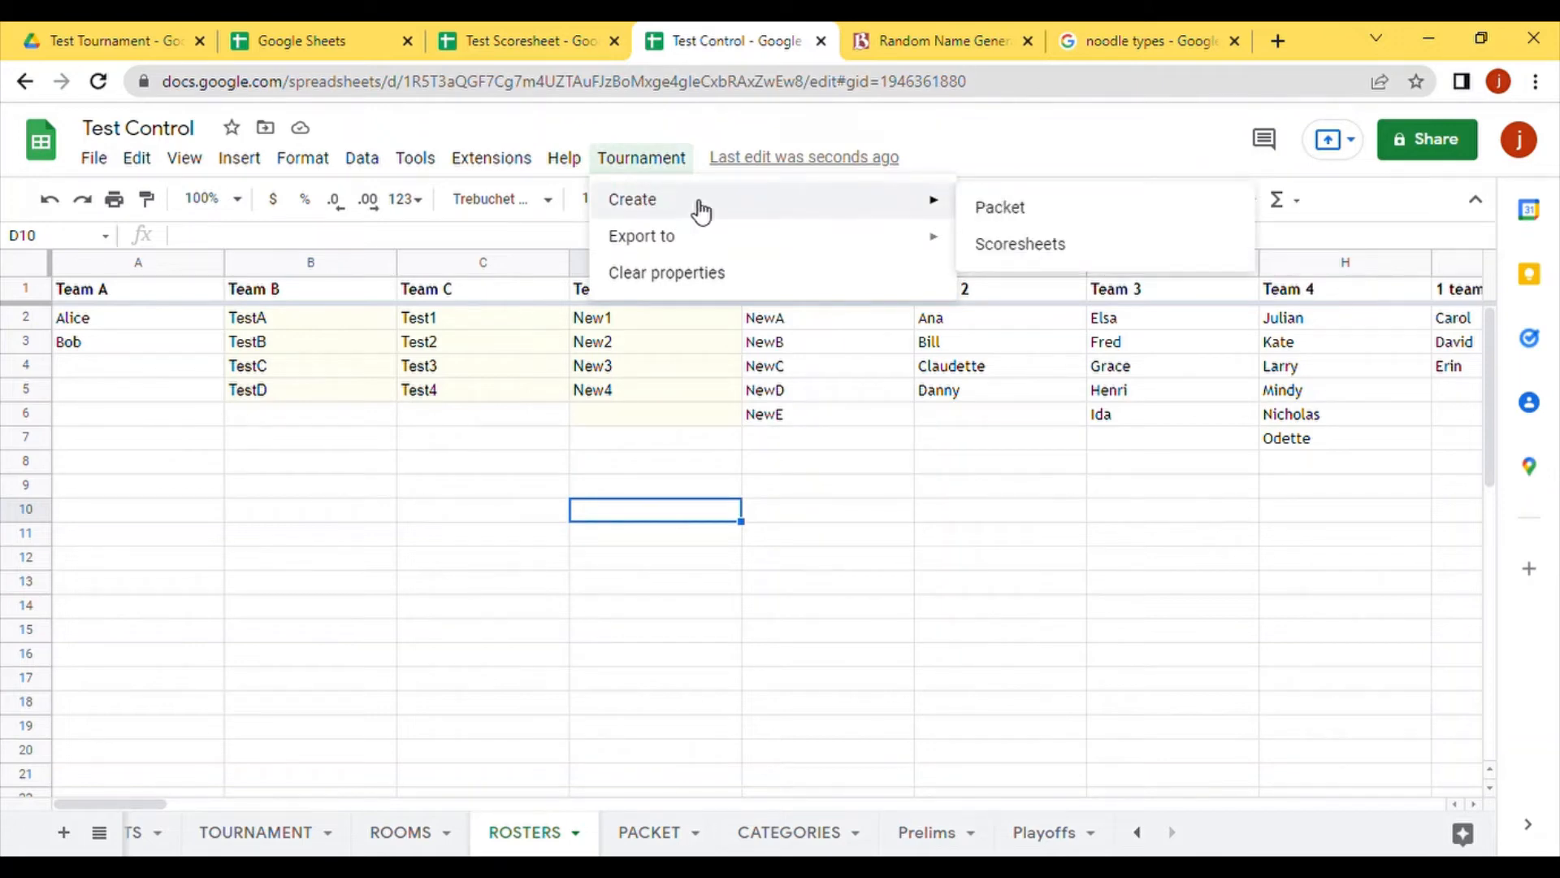
{"action": "left_click", "coordinate": [1026, 246]}
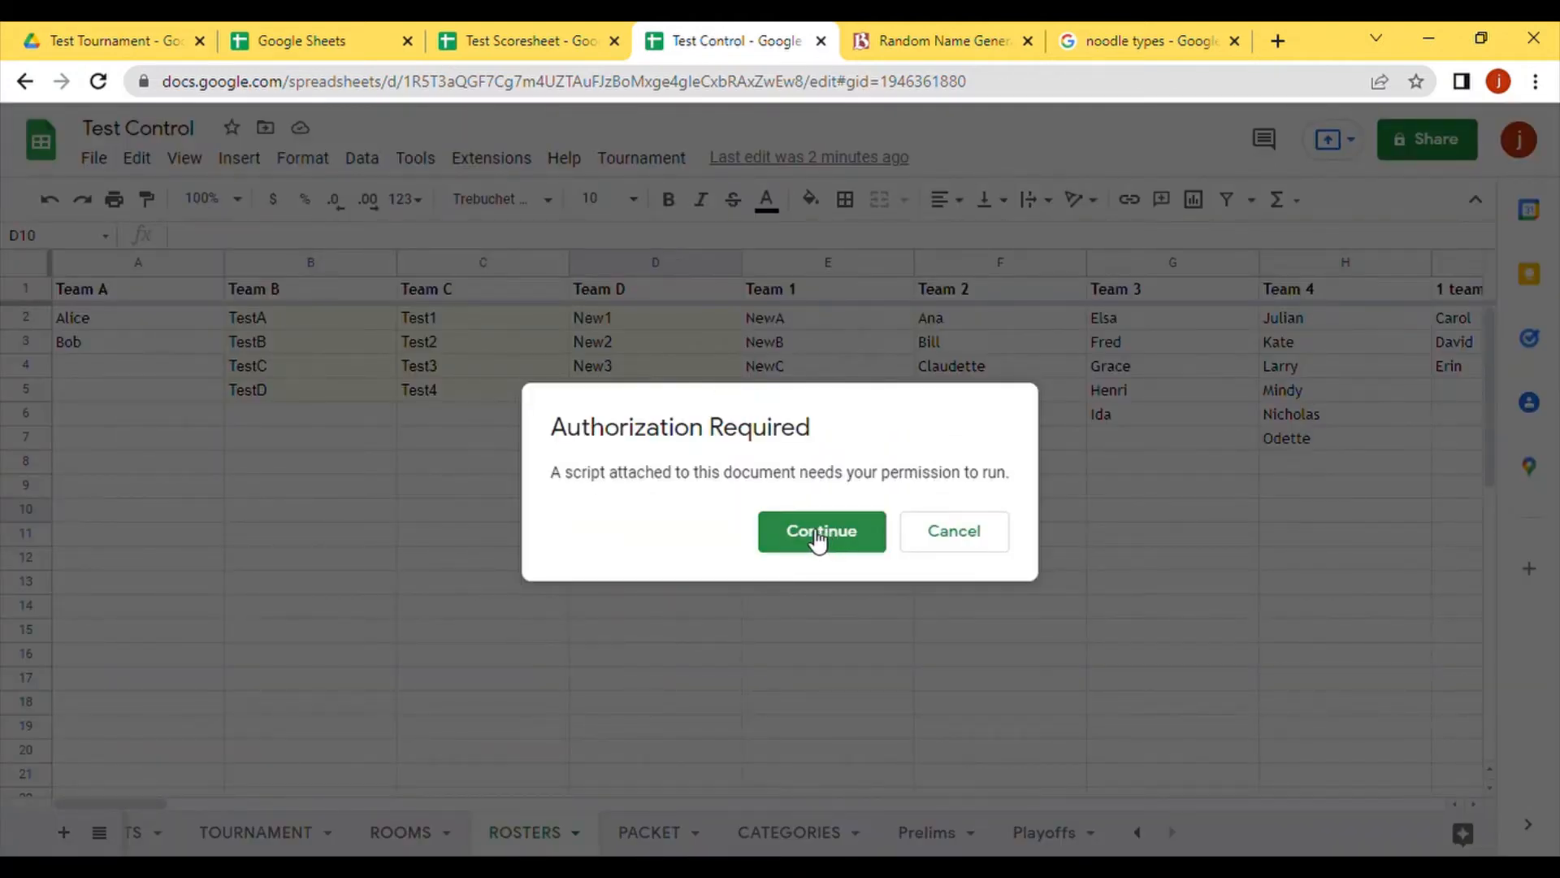
{"action": "left_click", "coordinate": [809, 530]}
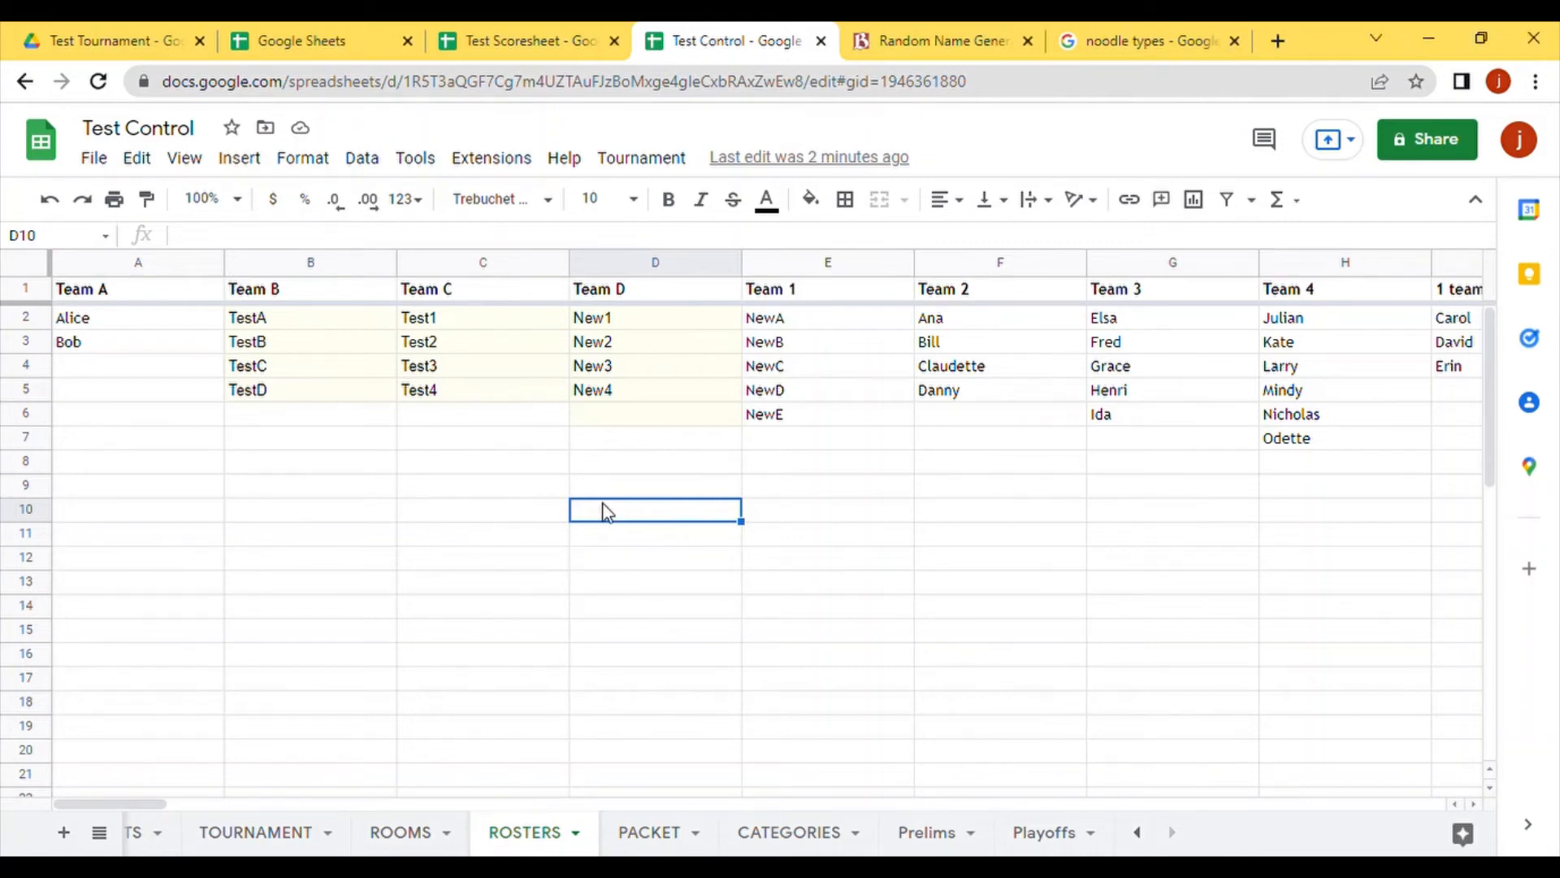
Step: Create the tournament scoresheets, accepting that all current entries in ROOMS are overwritten, and dismiss the completion dialog
{"action": "left_click", "coordinate": [641, 158]}
{"action": "mouse_move", "coordinate": [731, 199]}
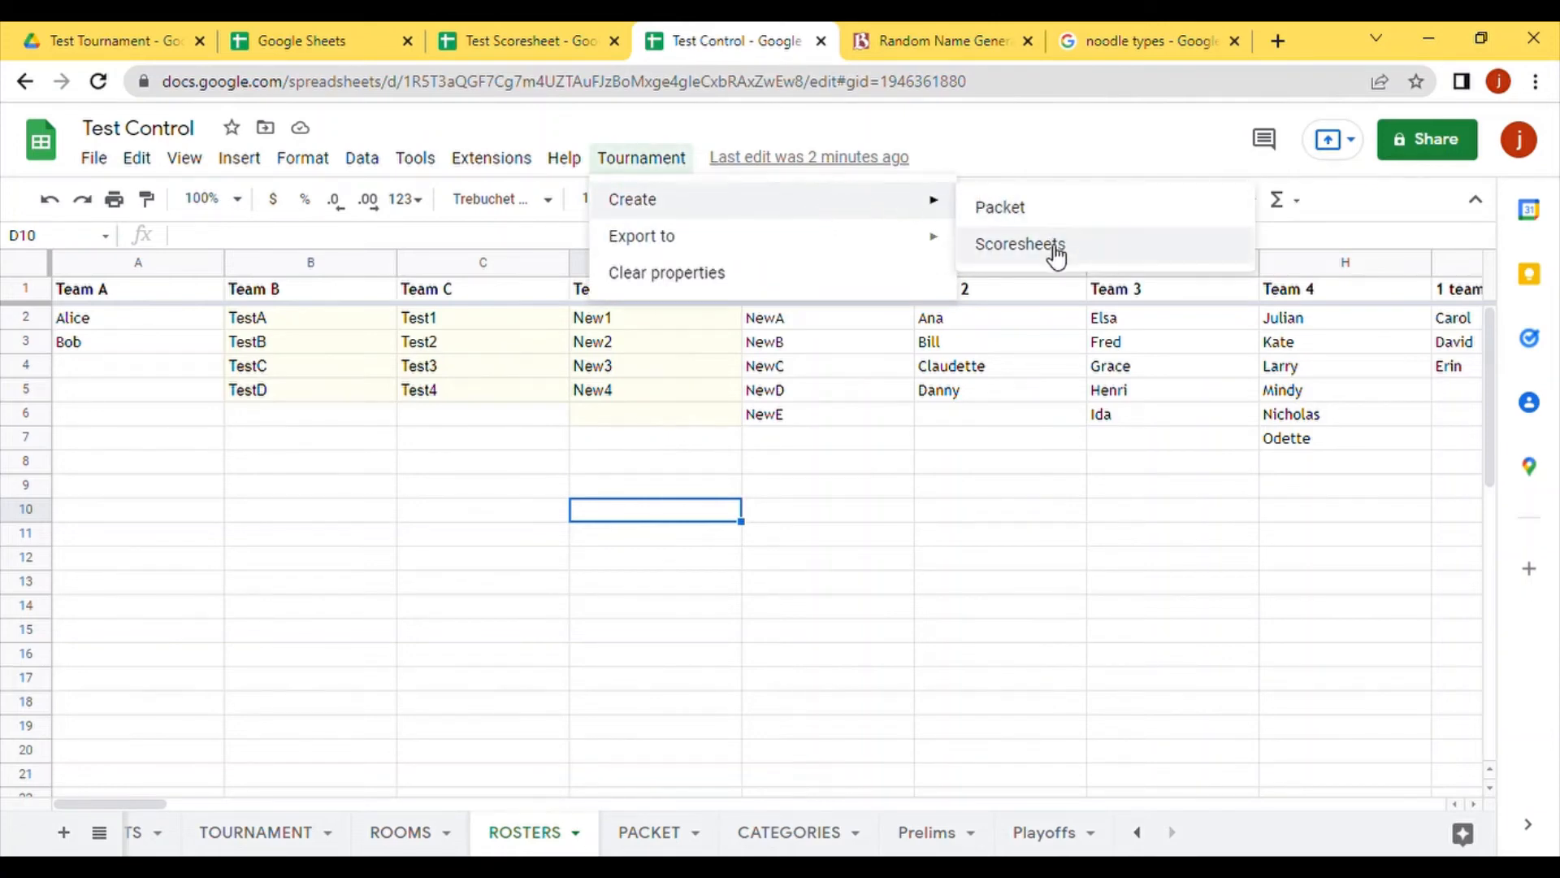
{"action": "left_click", "coordinate": [989, 248]}
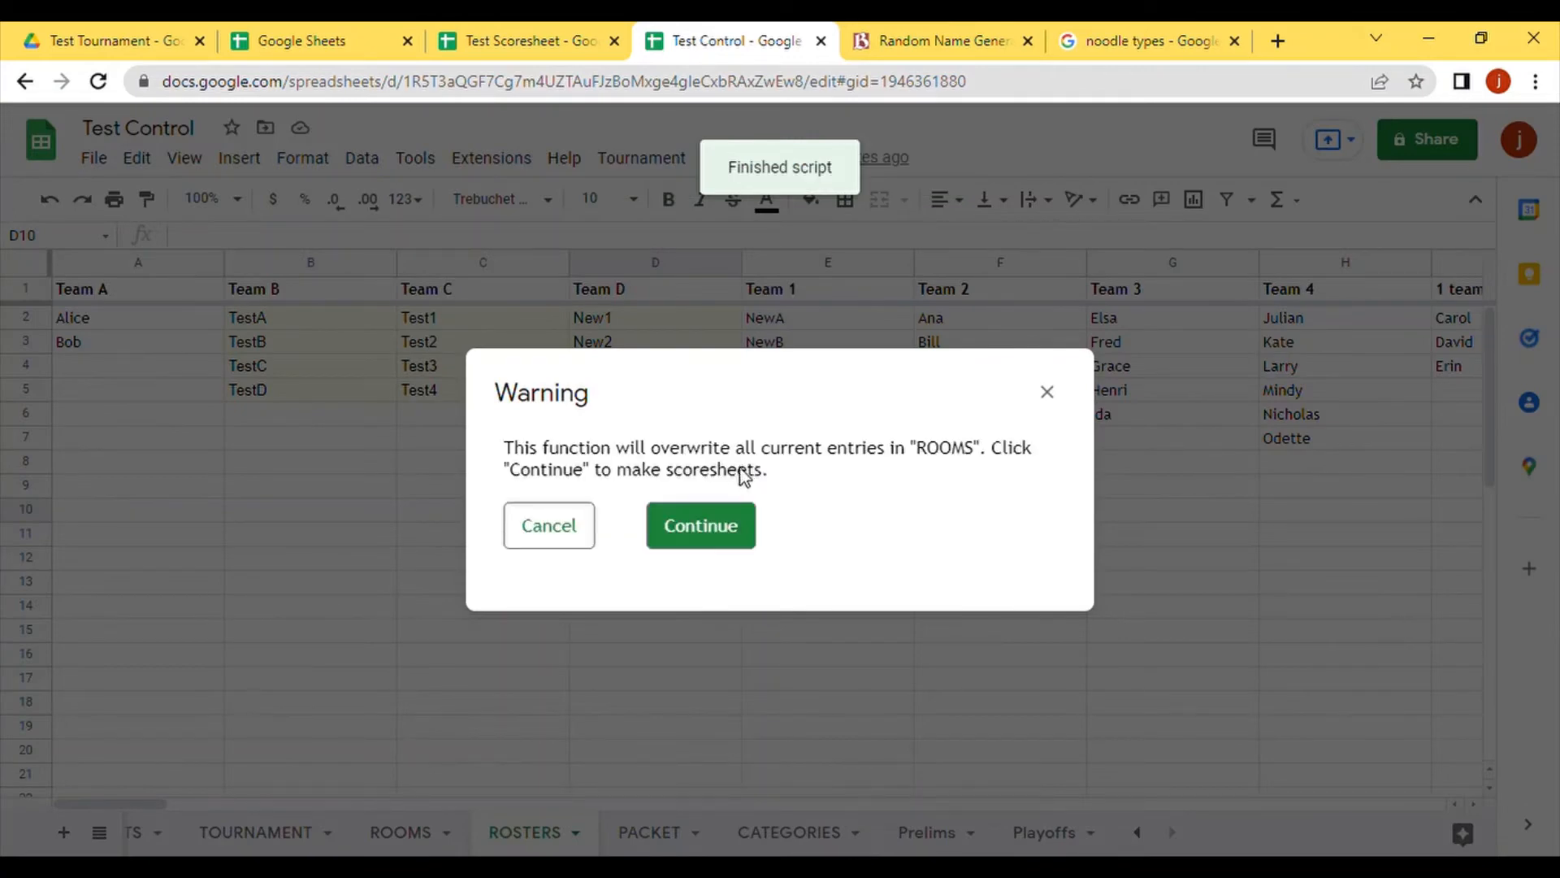
{"action": "left_click", "coordinate": [721, 527]}
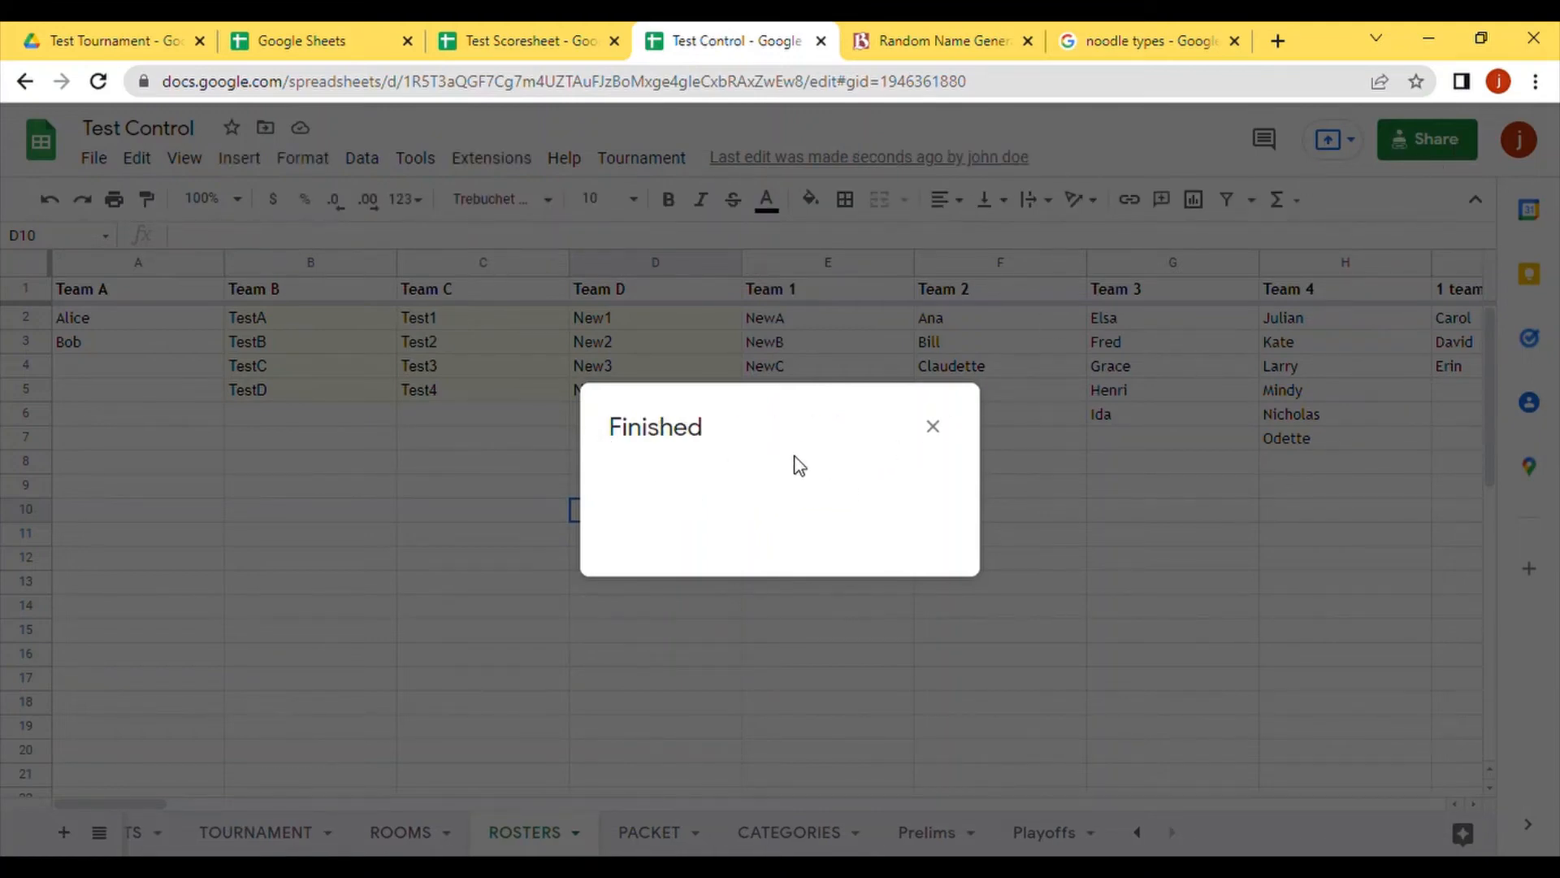
{"action": "left_click", "coordinate": [934, 427]}
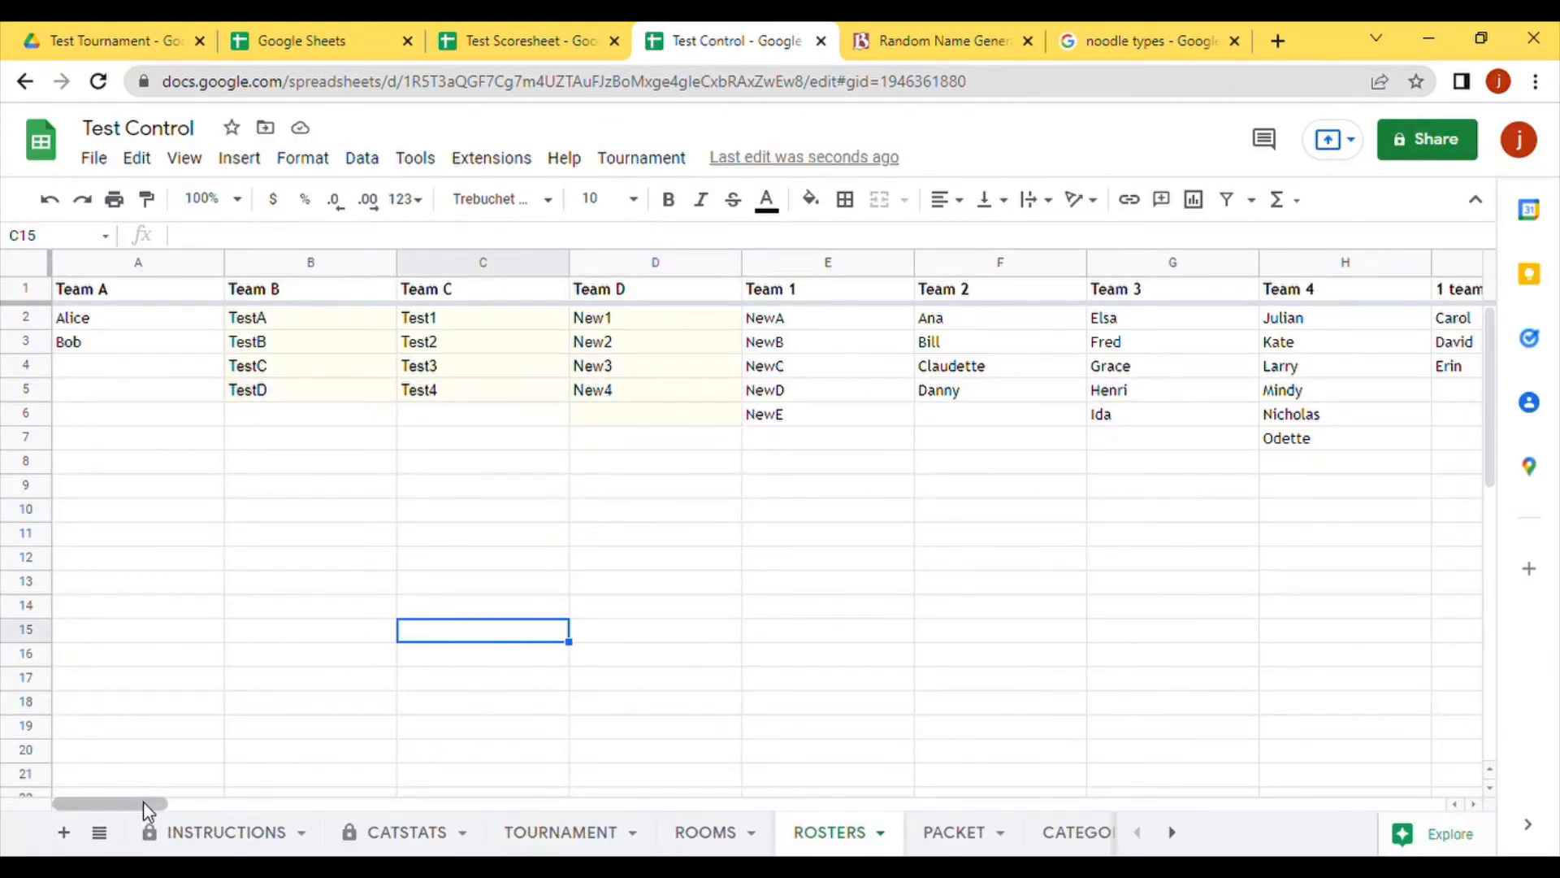
Step: Open the Prelims bracket sheet of the Test Control spreadsheet
{"action": "mouse_move", "coordinate": [148, 806]}
{"action": "left_mouse_down"}
{"action": "mouse_move", "coordinate": [302, 813]}
{"action": "mouse_move", "coordinate": [137, 803]}
{"action": "left_mouse_up"}
{"action": "left_click", "coordinate": [1172, 832]}
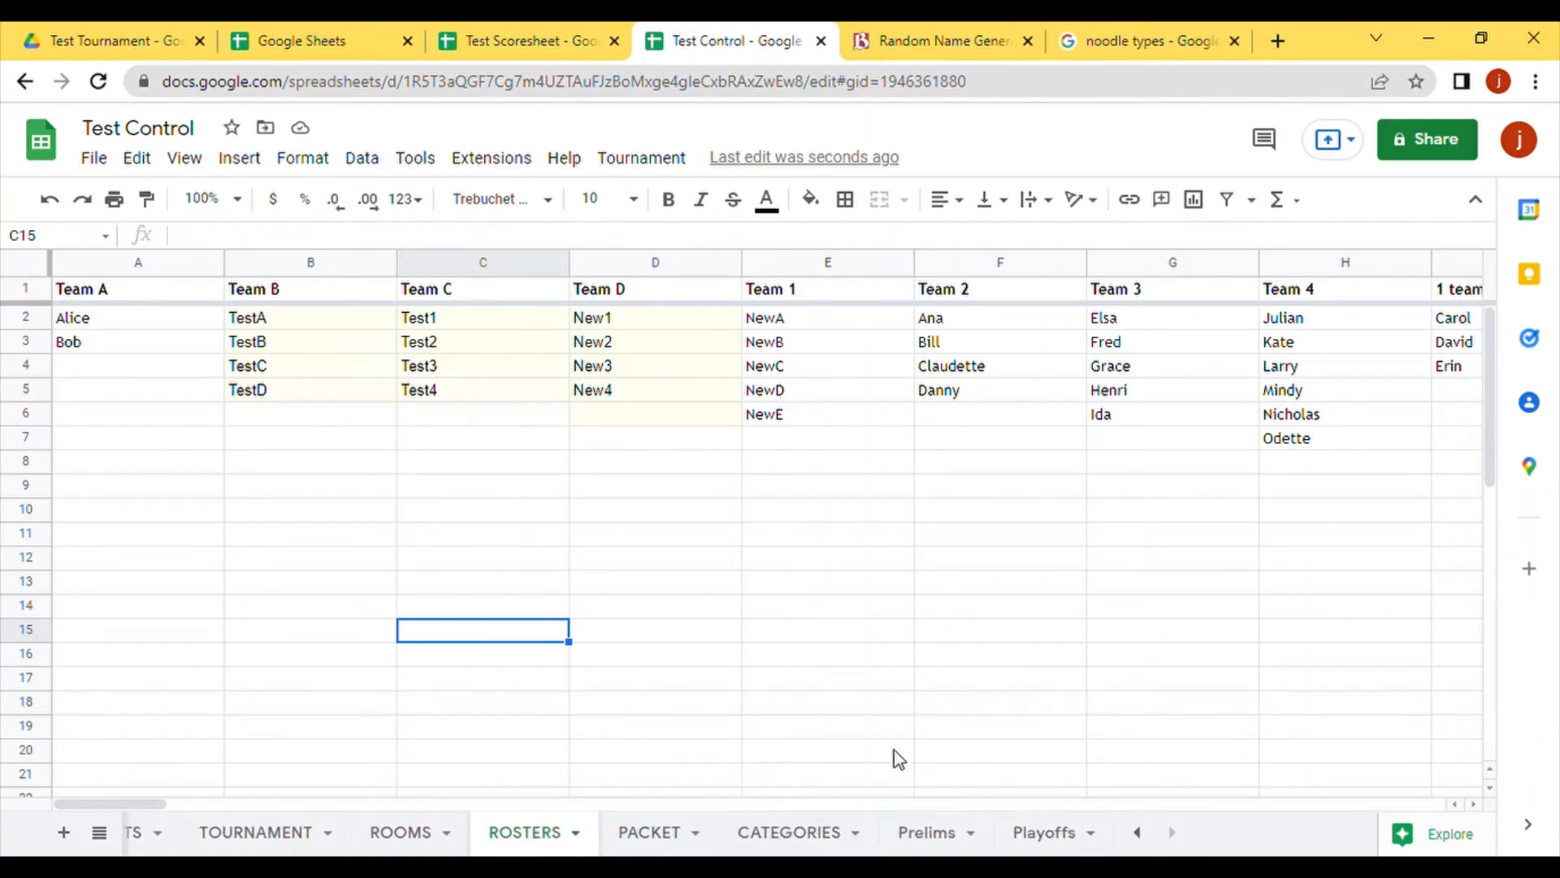
{"action": "left_click", "coordinate": [943, 833]}
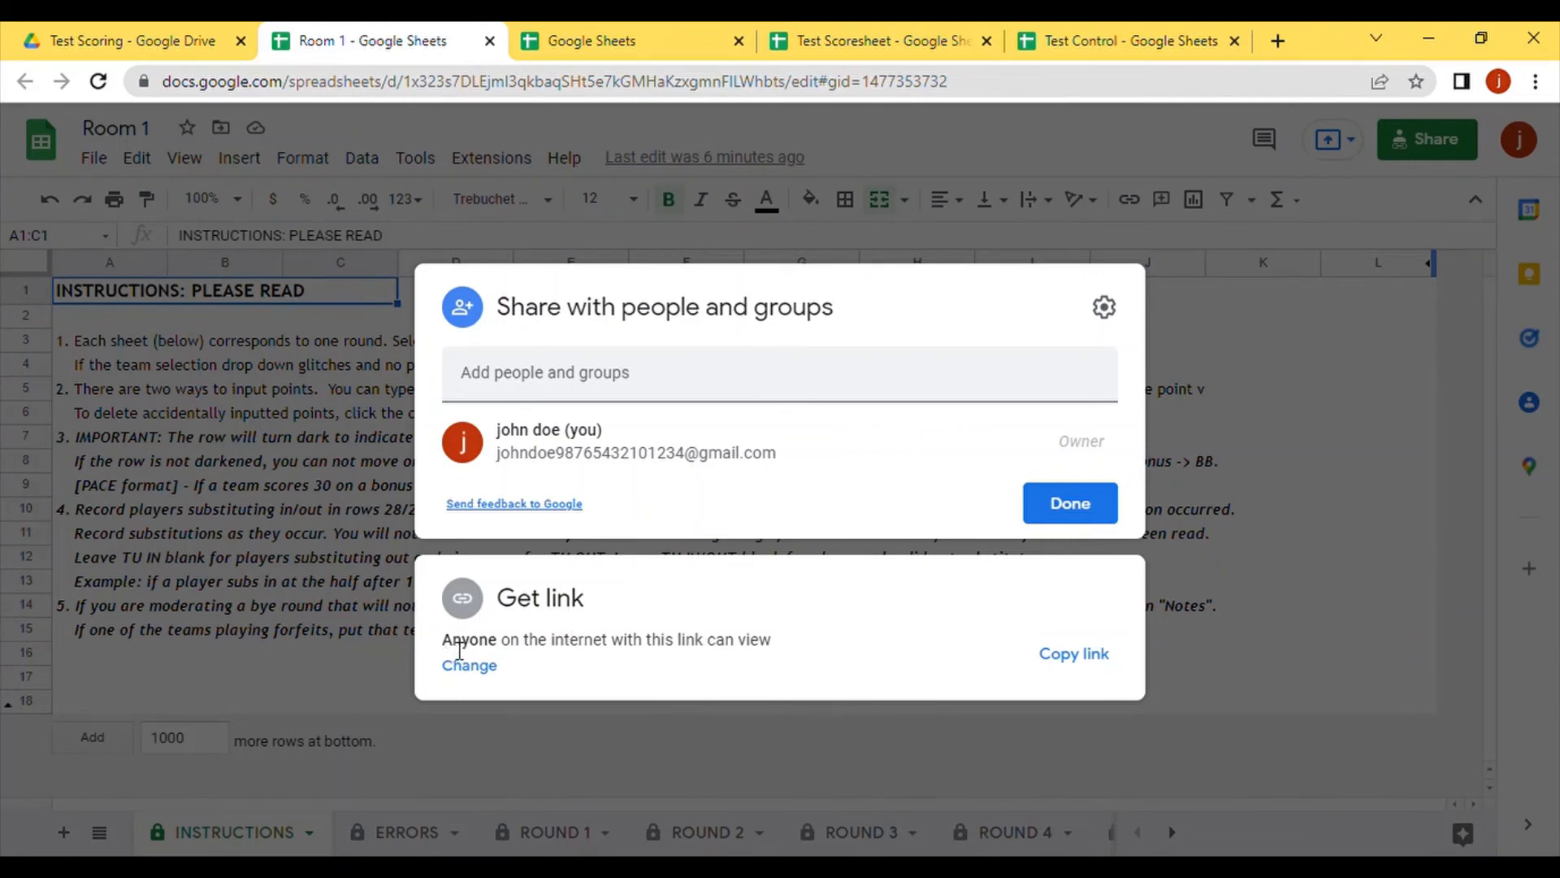
Step: Change the Room 1 scoresheet's link sharing so that anyone with the link is an Editor
{"action": "left_click_drag", "start_coordinate": [459, 651], "coordinate": [787, 652]}
{"action": "left_click", "coordinate": [788, 652]}
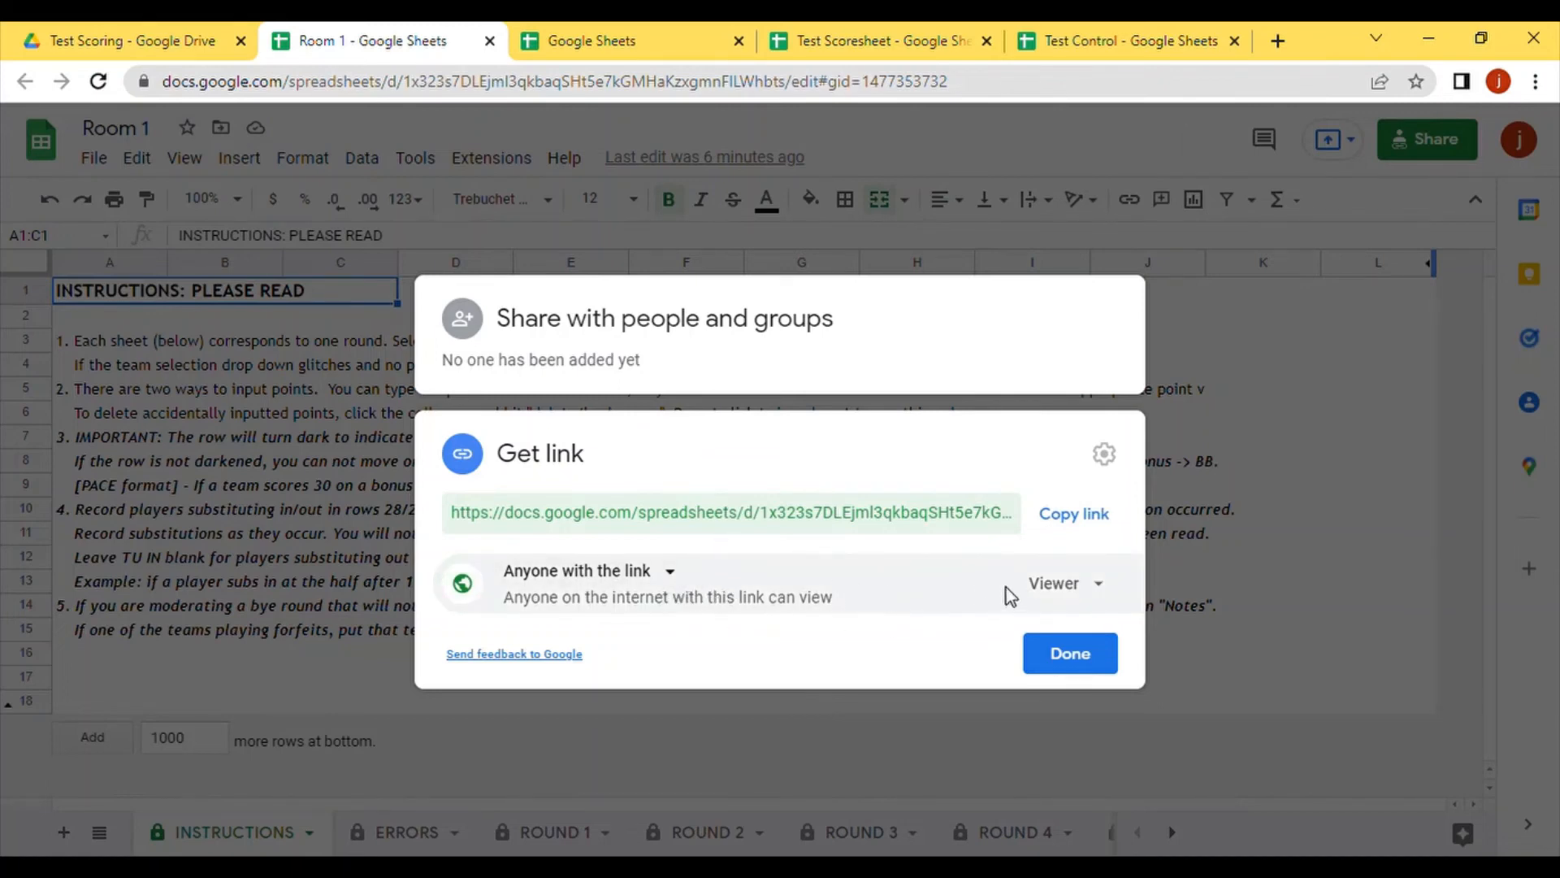
{"action": "left_click", "coordinate": [1054, 584]}
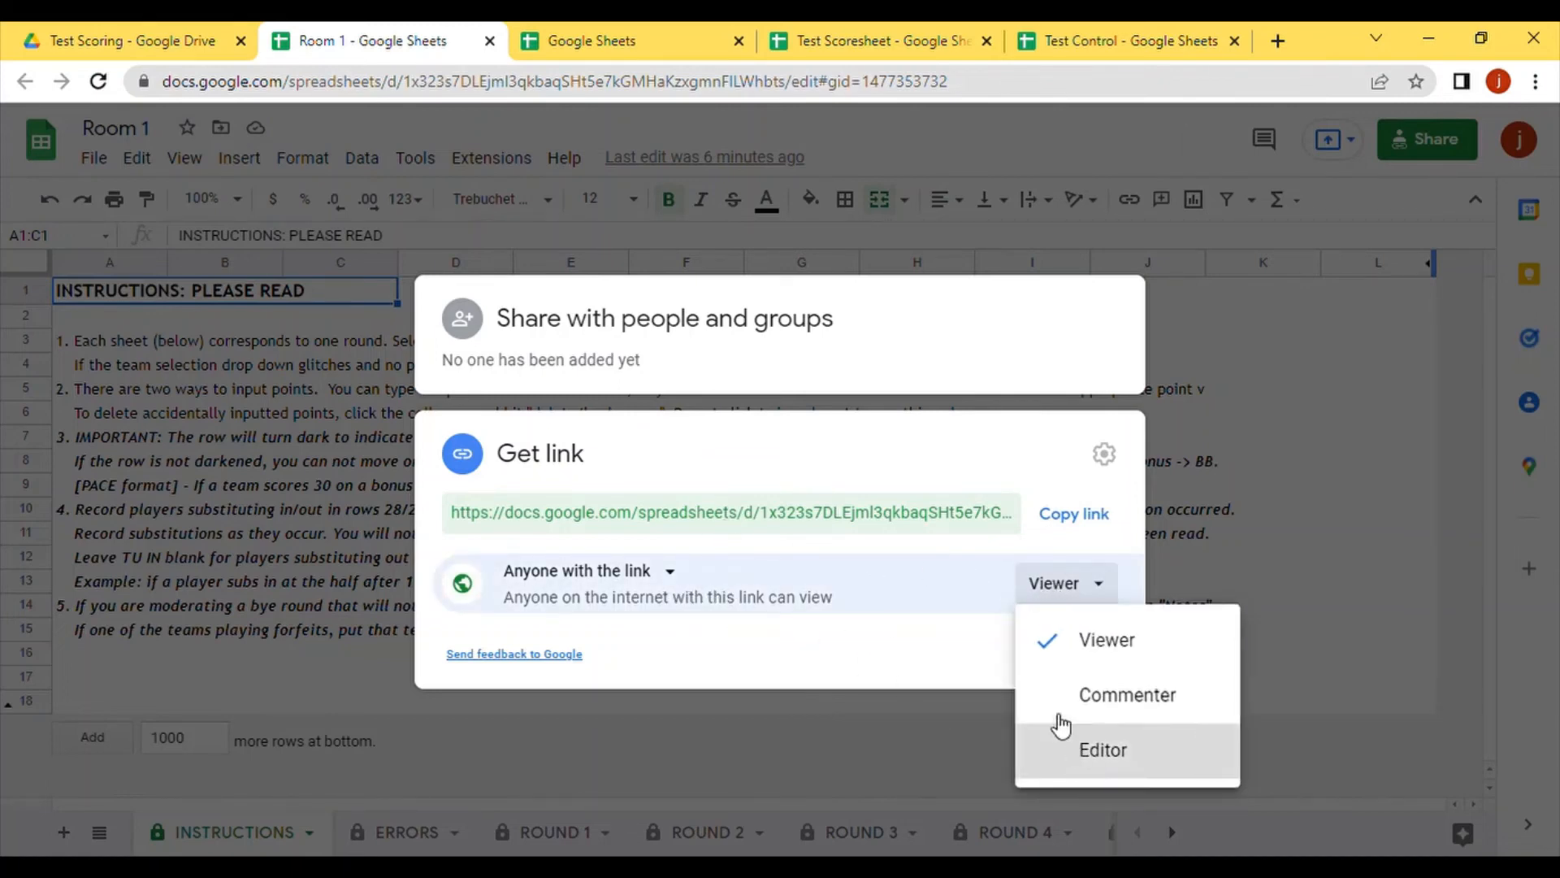
{"action": "left_click", "coordinate": [1065, 741]}
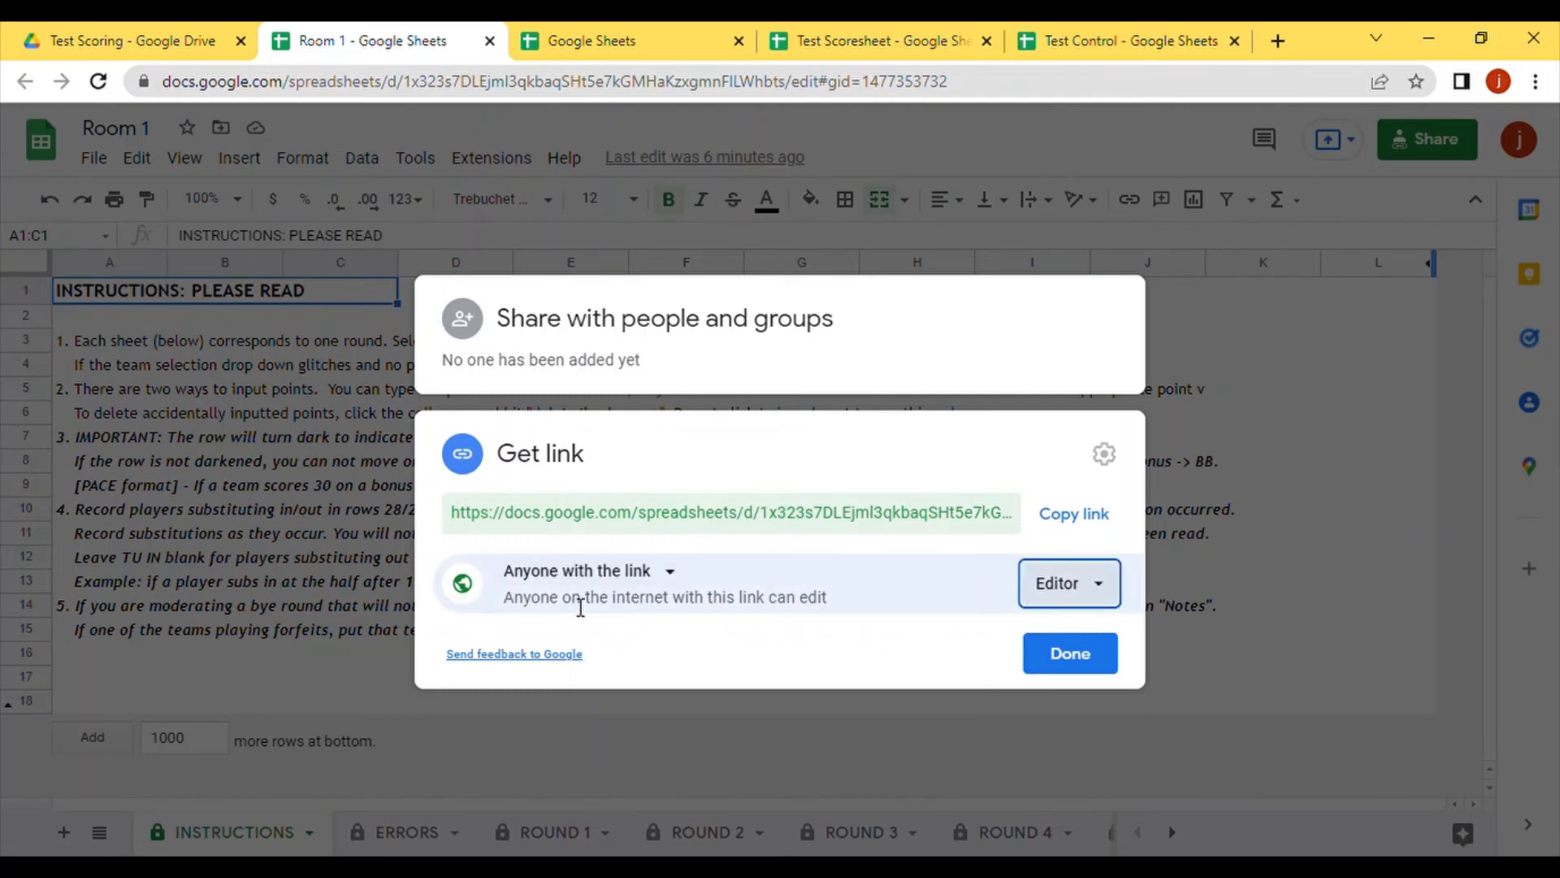
{"action": "left_click", "coordinate": [1070, 654]}
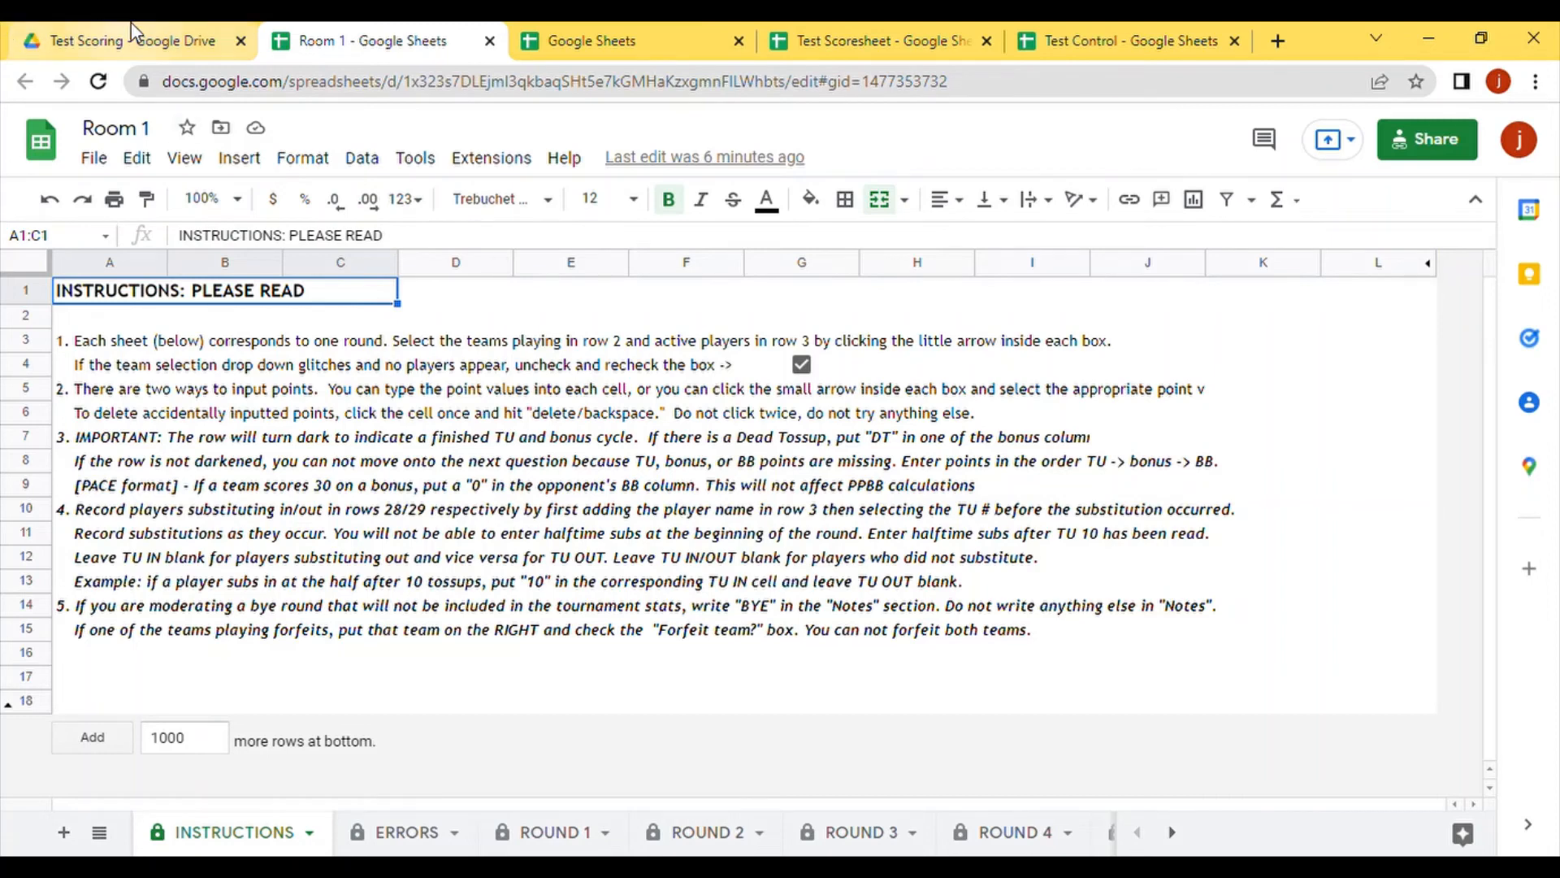
Step: Close the Room 1 scoresheet and open Room 2 from the Test Scoring folder in Google Drive
{"action": "left_click", "coordinate": [134, 32]}
{"action": "left_click", "coordinate": [489, 40]}
{"action": "left_click", "coordinate": [763, 431]}
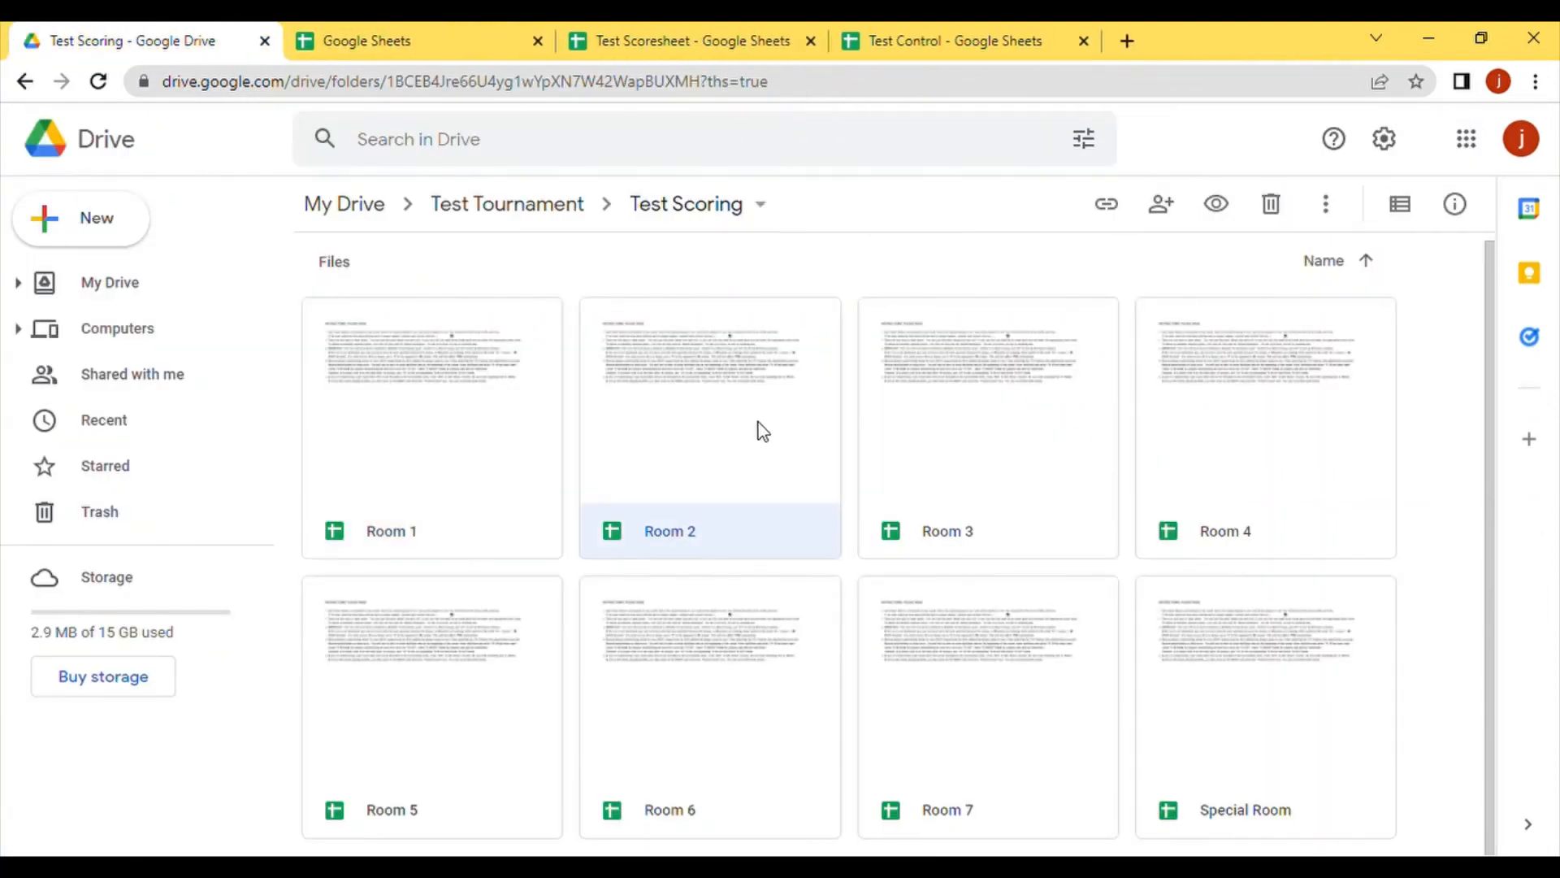
{"action": "double_click", "coordinate": [762, 431]}
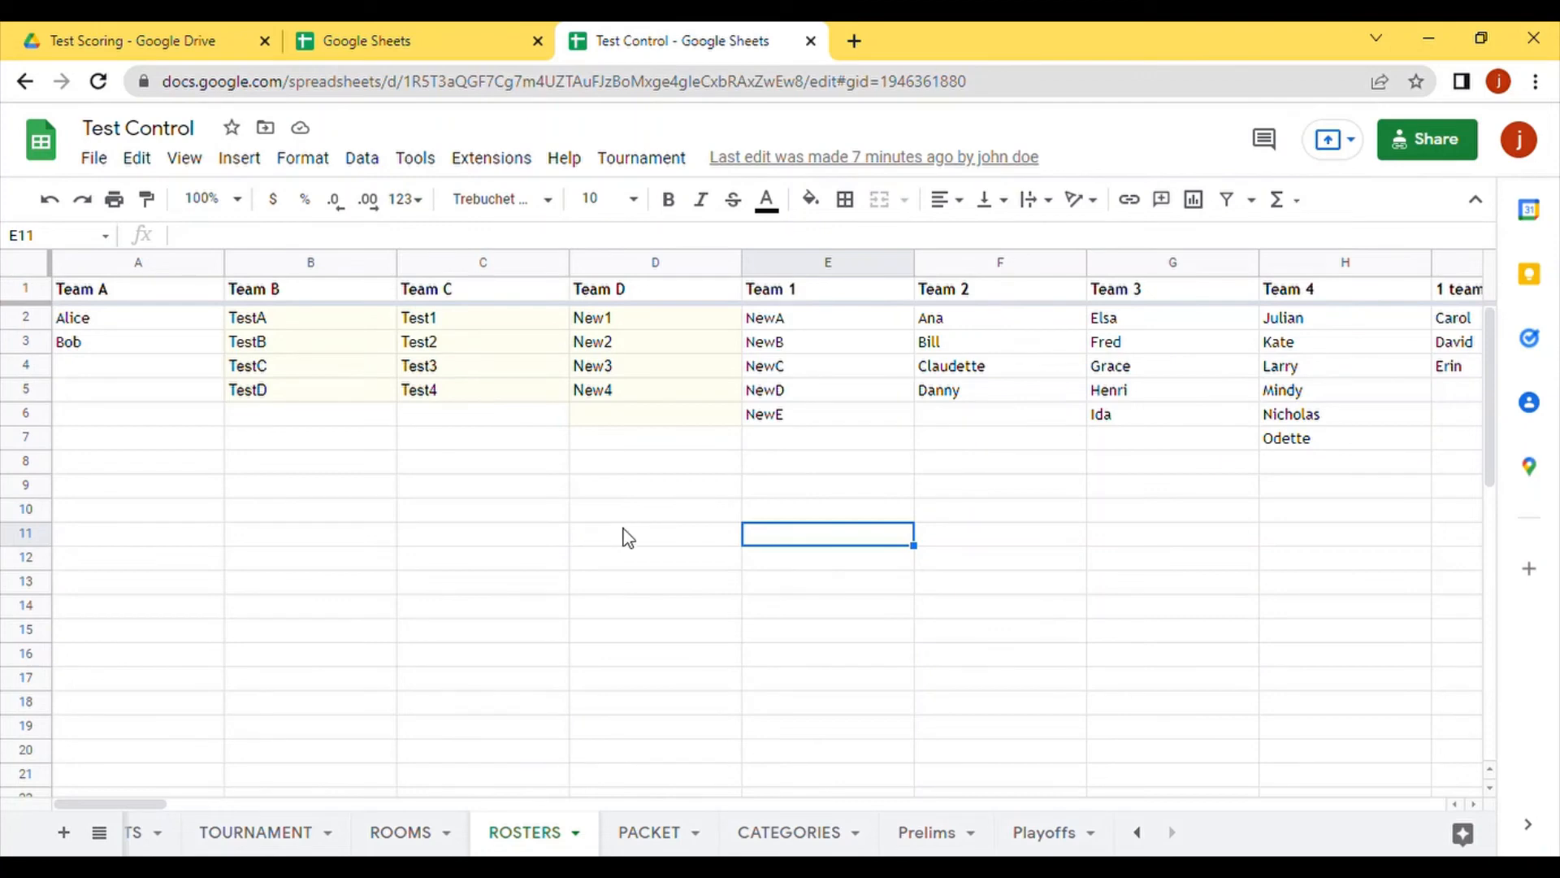
Step: Open the ROOMS sheet of the Test Control spreadsheet and inspect Room 1's ROUND 1 cell
{"action": "left_click", "coordinate": [280, 830]}
{"action": "left_click", "coordinate": [1137, 832]}
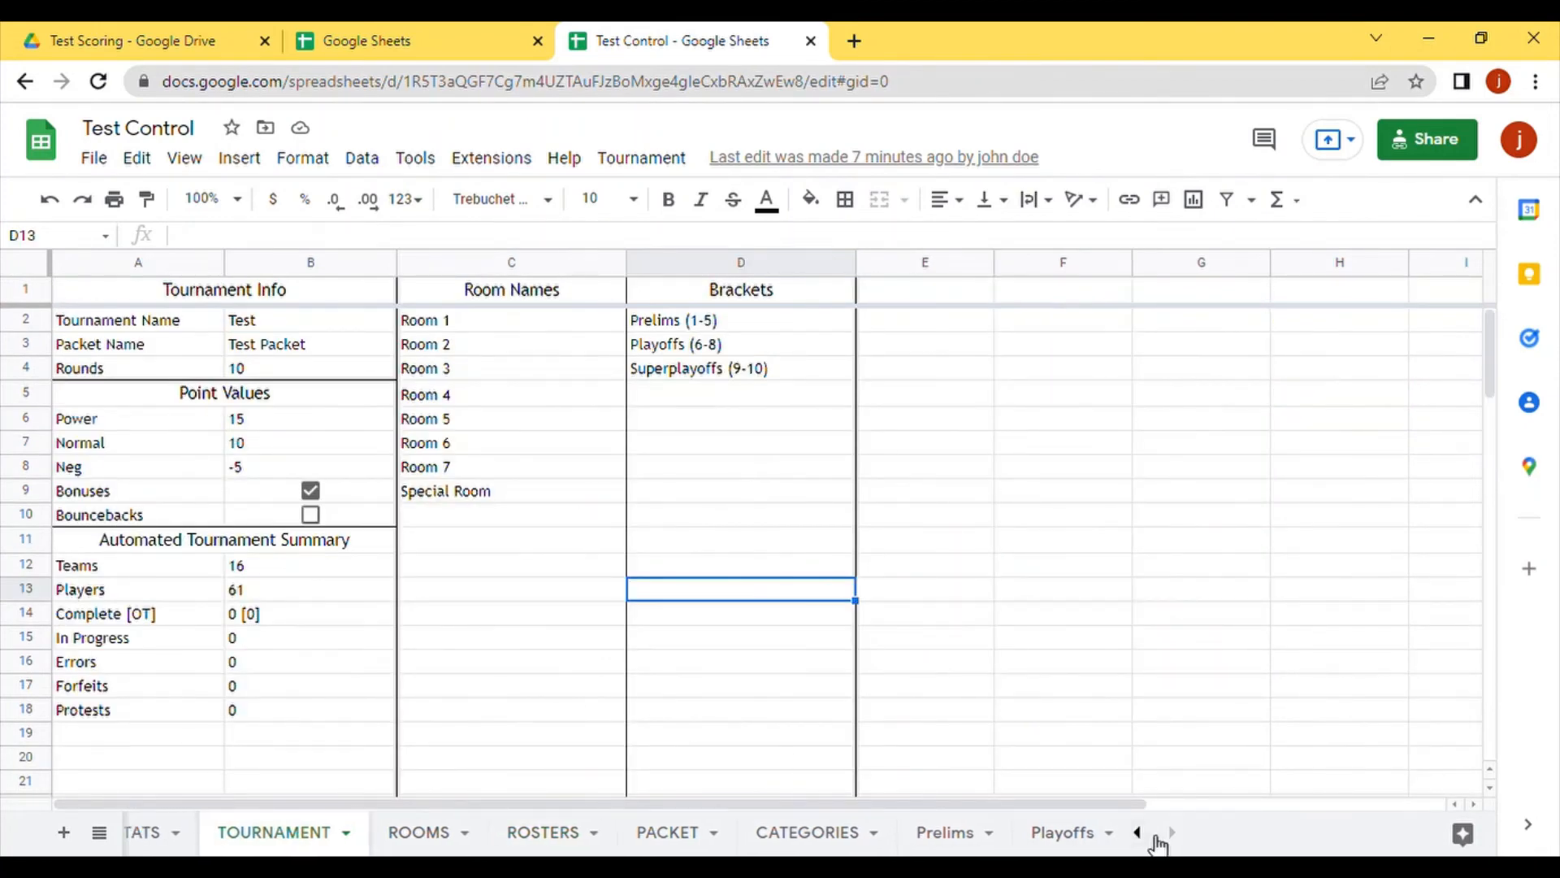
{"action": "left_click", "coordinate": [751, 841]}
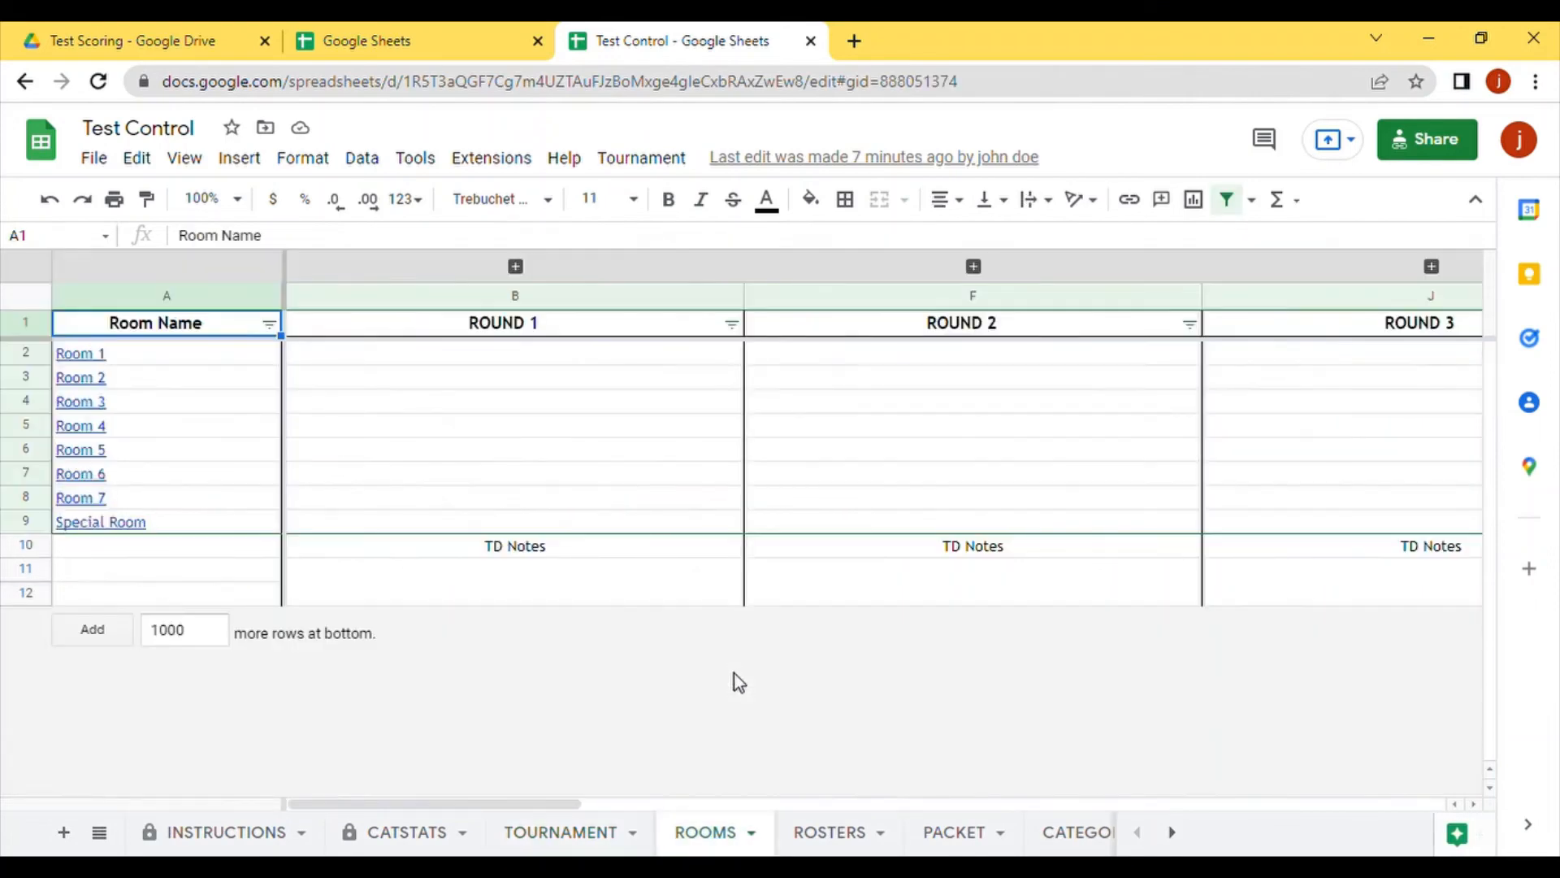
{"action": "left_click", "coordinate": [462, 355]}
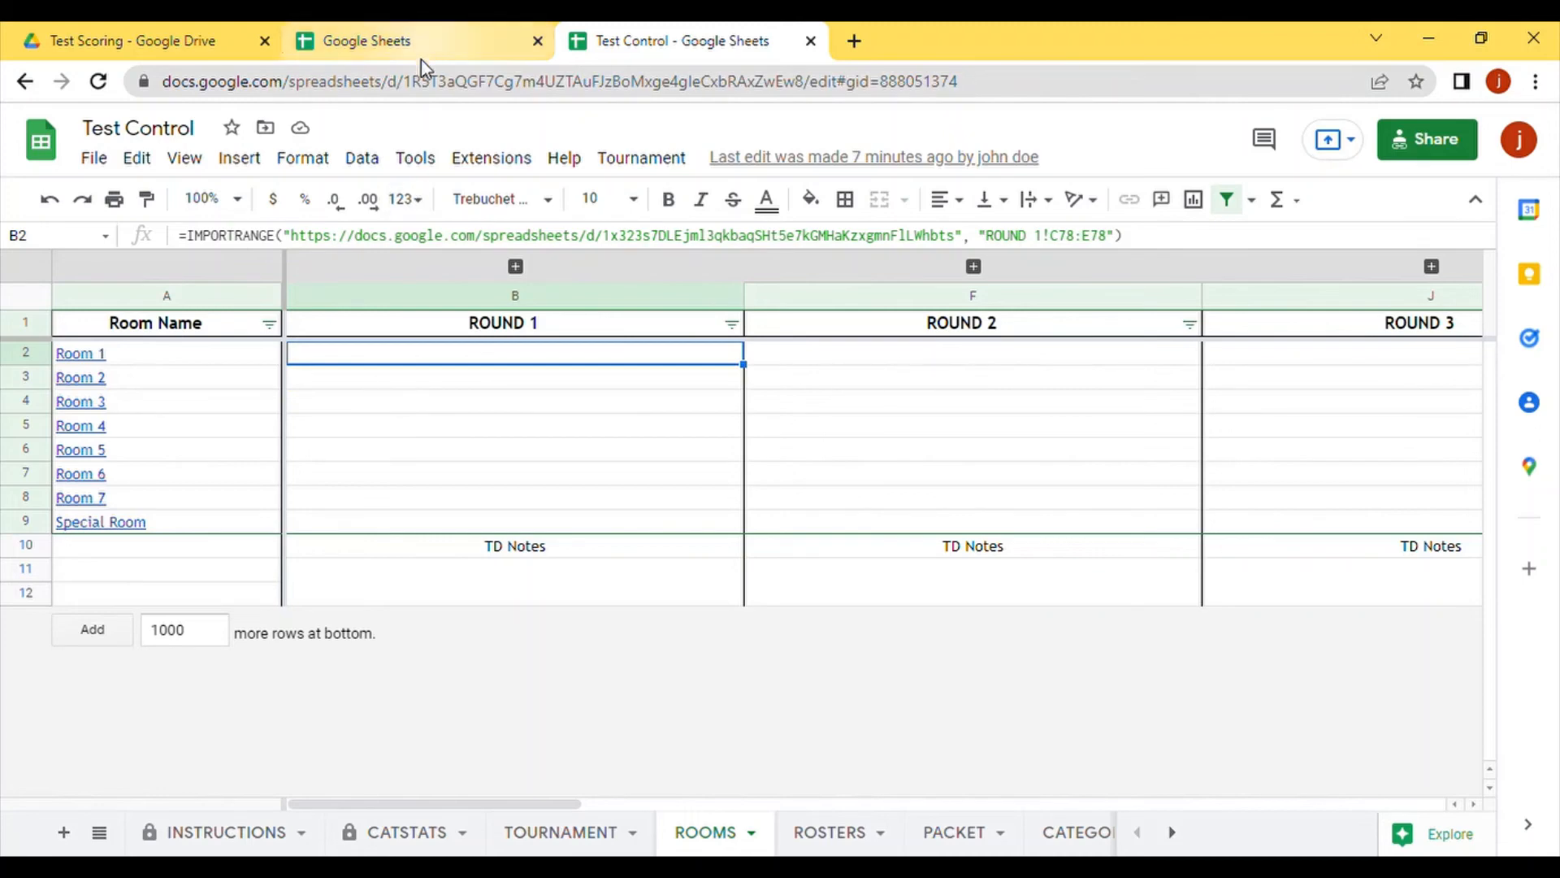
Step: Open the Room 1 scoresheet from the Test Scoring folder in Google Drive and examine its ROUND 1 tossup rows and score totals
{"action": "left_click", "coordinate": [401, 25]}
{"action": "left_click", "coordinate": [192, 44]}
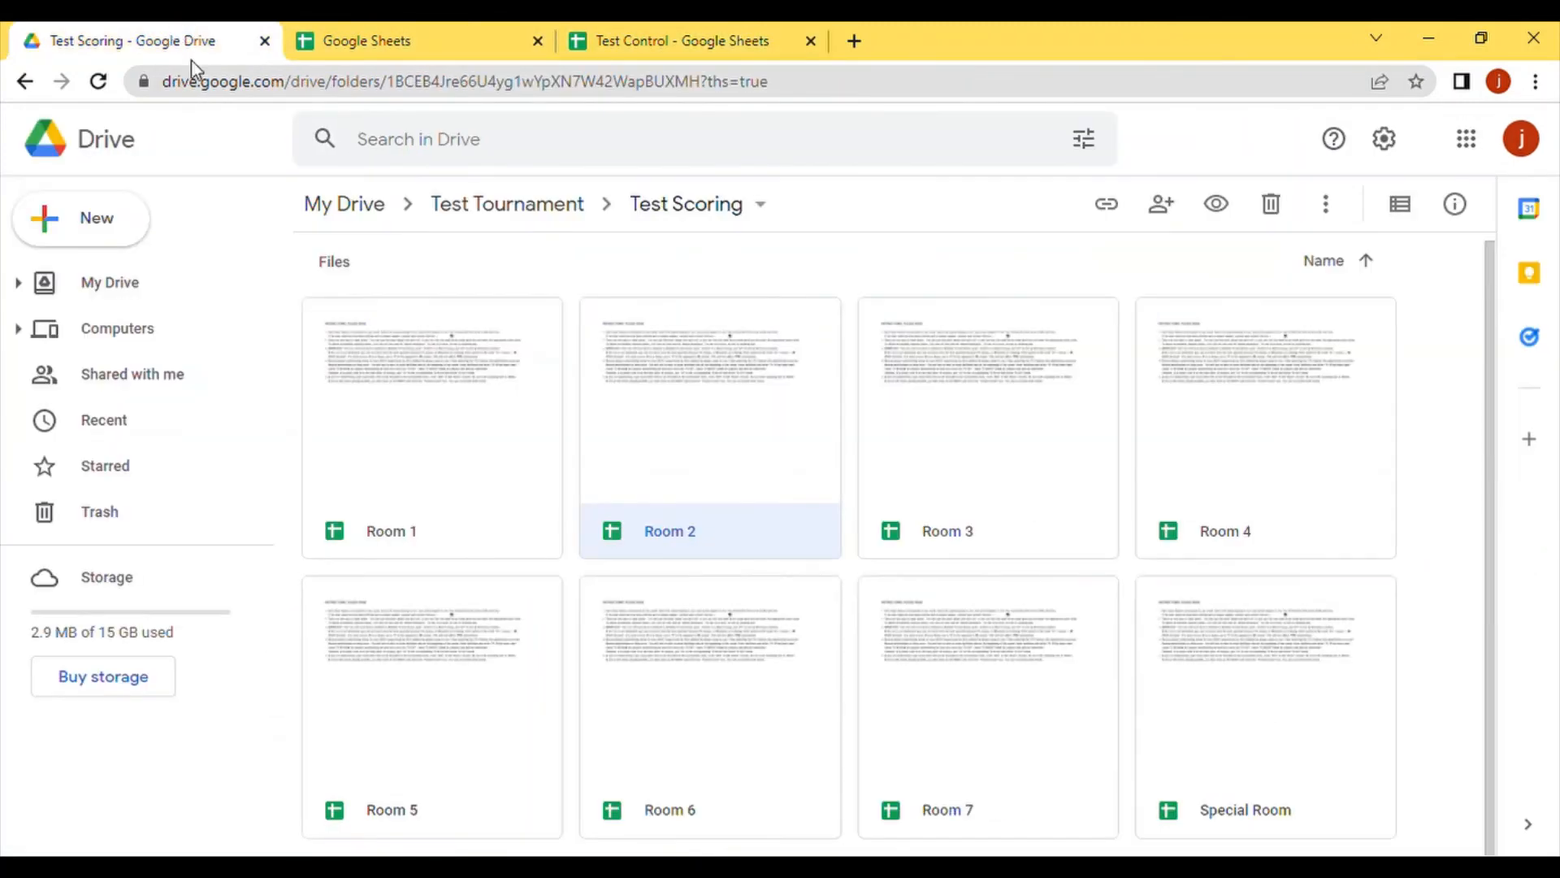
{"action": "left_click", "coordinate": [380, 399]}
{"action": "double_click", "coordinate": [380, 400]}
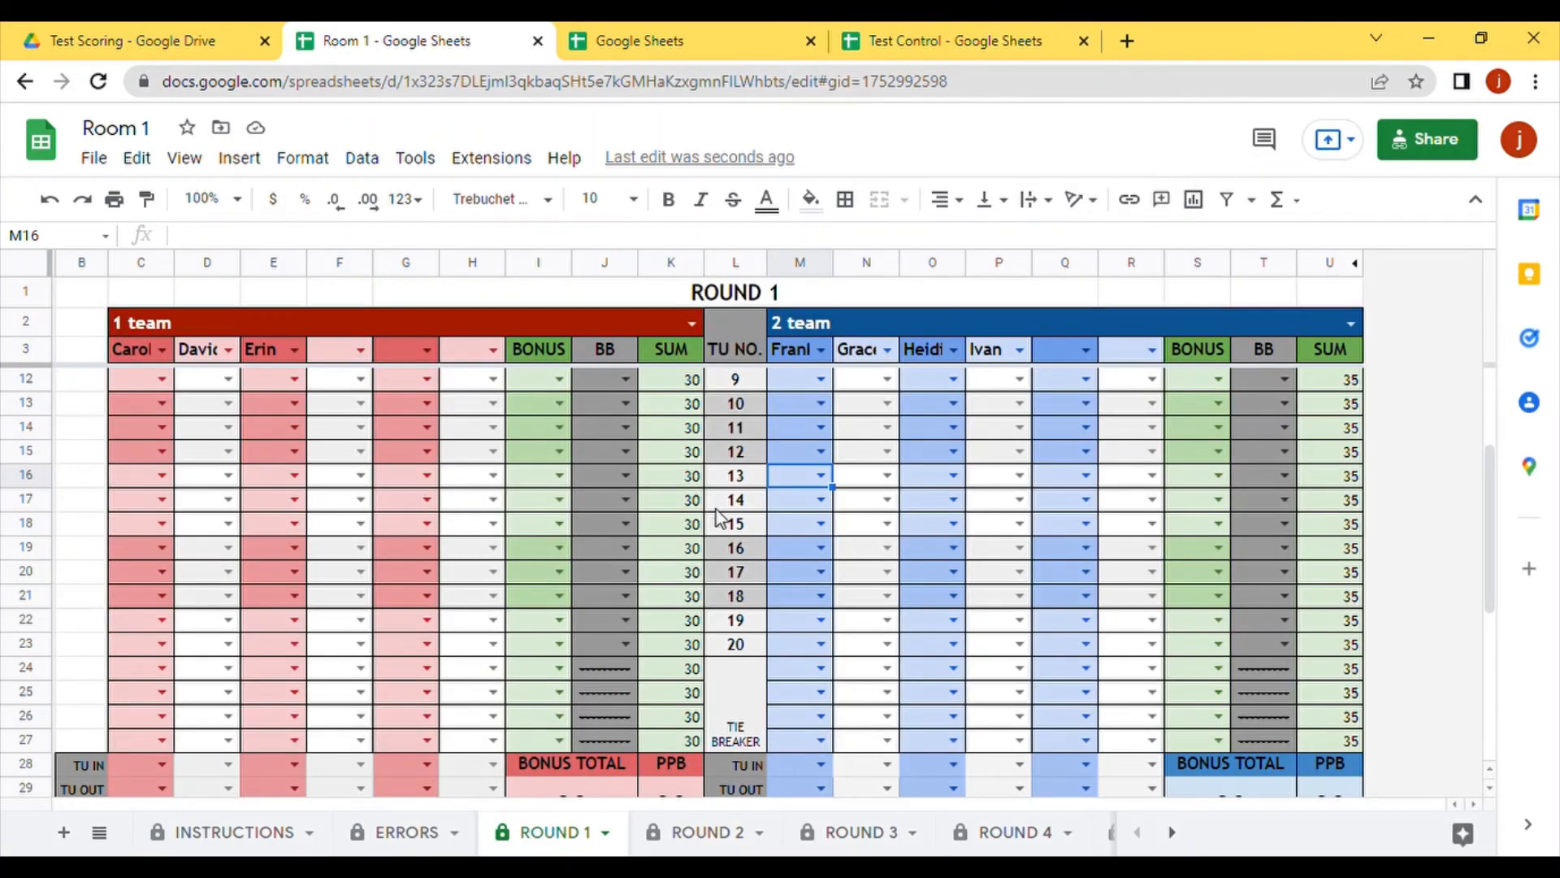
{"action": "scroll", "coordinate": [490, 471], "scroll_direction": "up", "scroll_amount": 3}
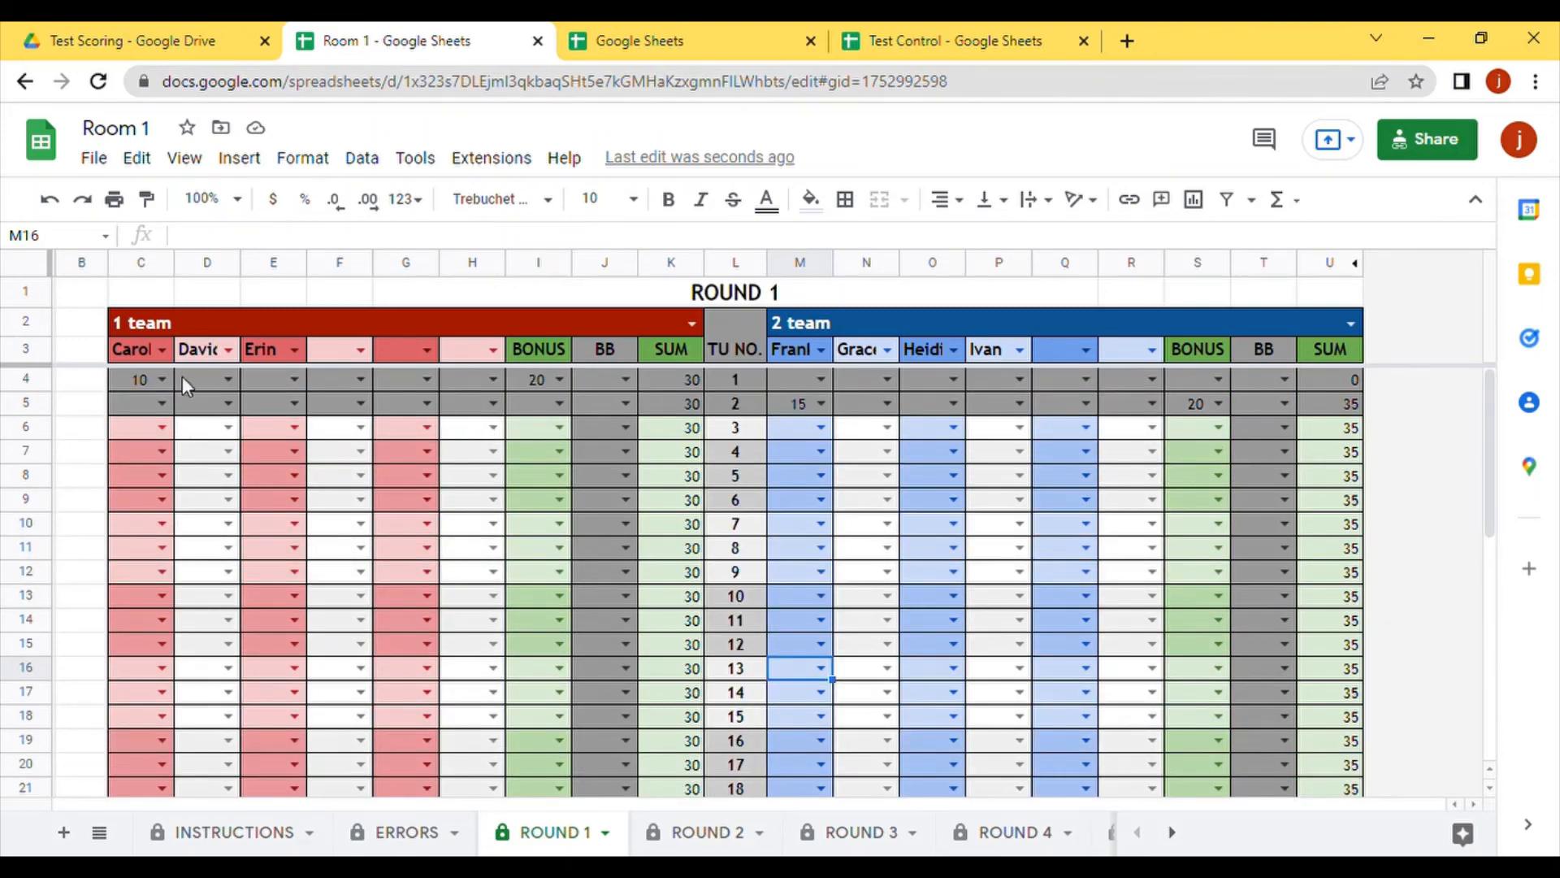
{"action": "scroll", "coordinate": [582, 408], "scroll_direction": "down", "scroll_amount": 5}
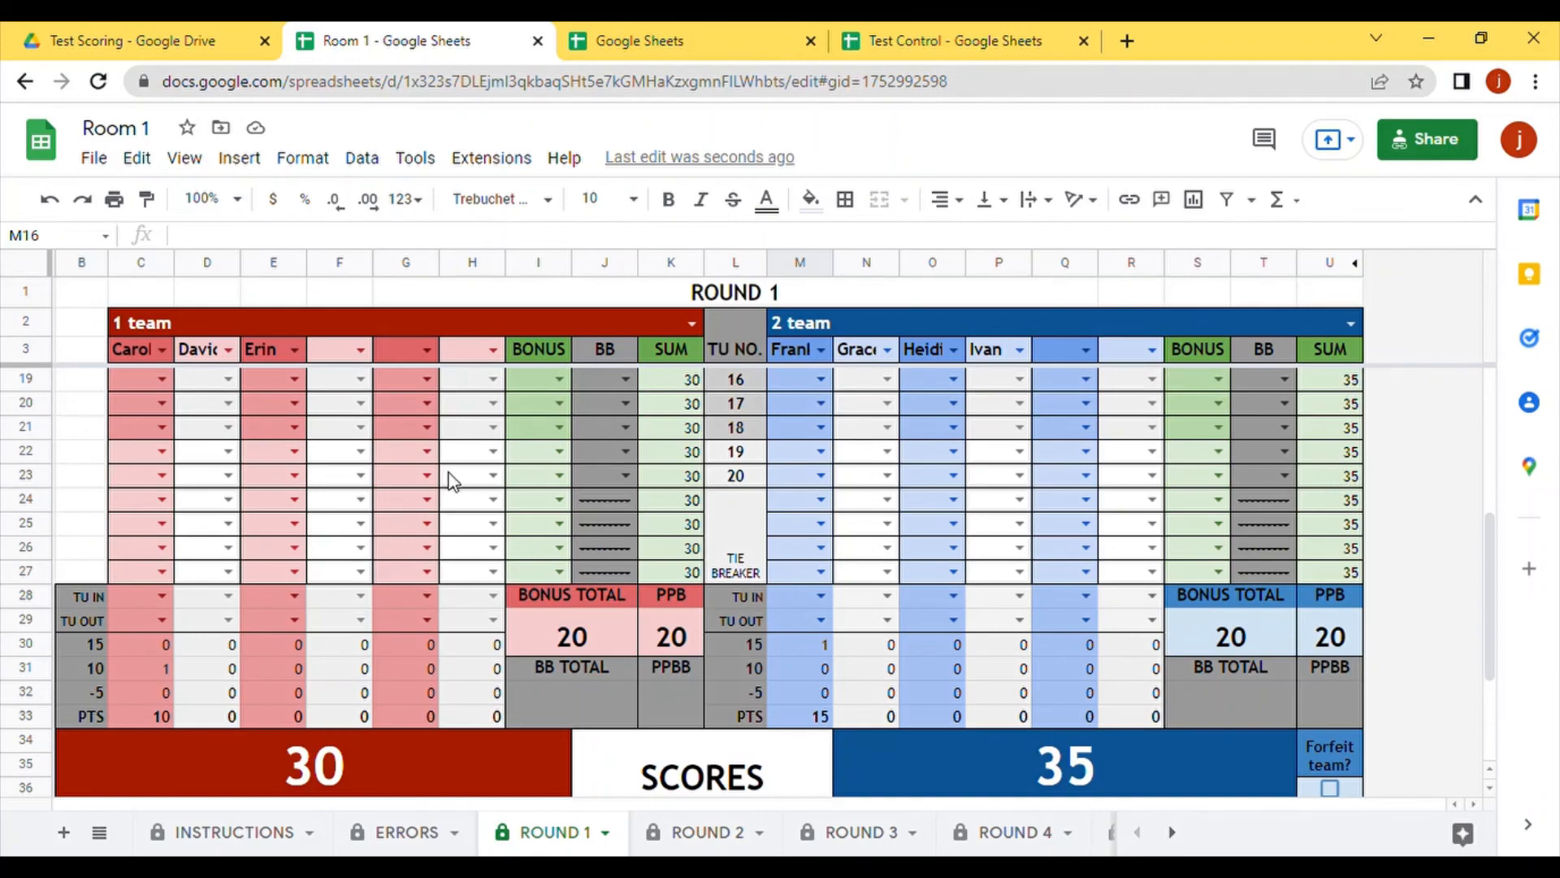
{"action": "scroll", "coordinate": [621, 542], "scroll_direction": "down", "scroll_amount": 2}
Step: Reorder the browser tabs so that Test Control sits directly after the Room 1 scoresheet
{"action": "left_click", "coordinate": [751, 39]}
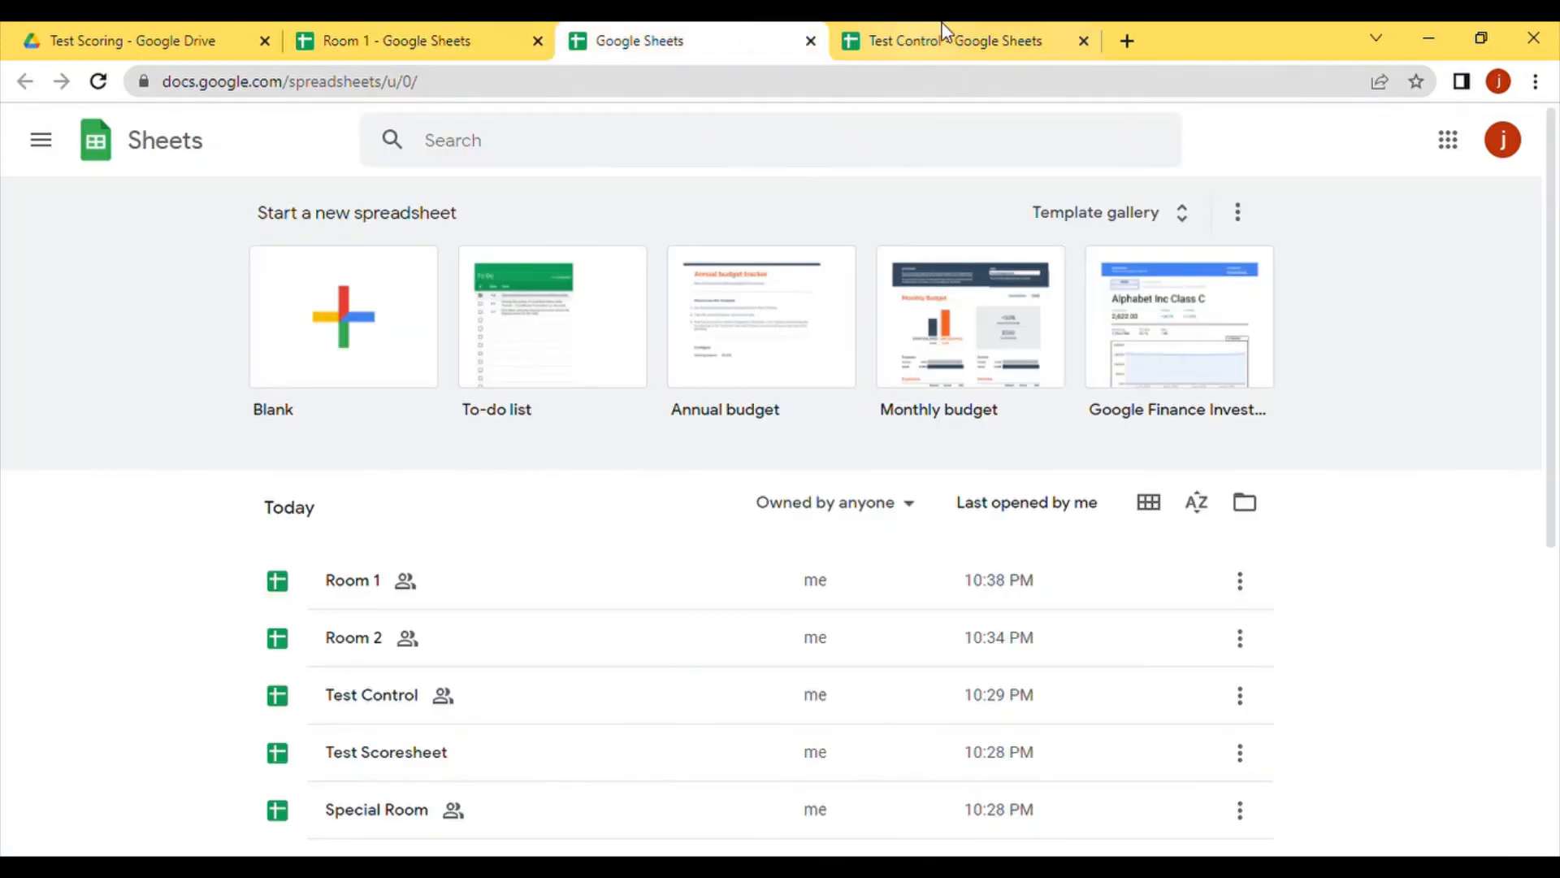
{"action": "left_click", "coordinate": [920, 34]}
{"action": "left_click_drag", "start_coordinate": [920, 34], "coordinate": [648, 37]}
{"action": "left_click", "coordinate": [632, 361]}
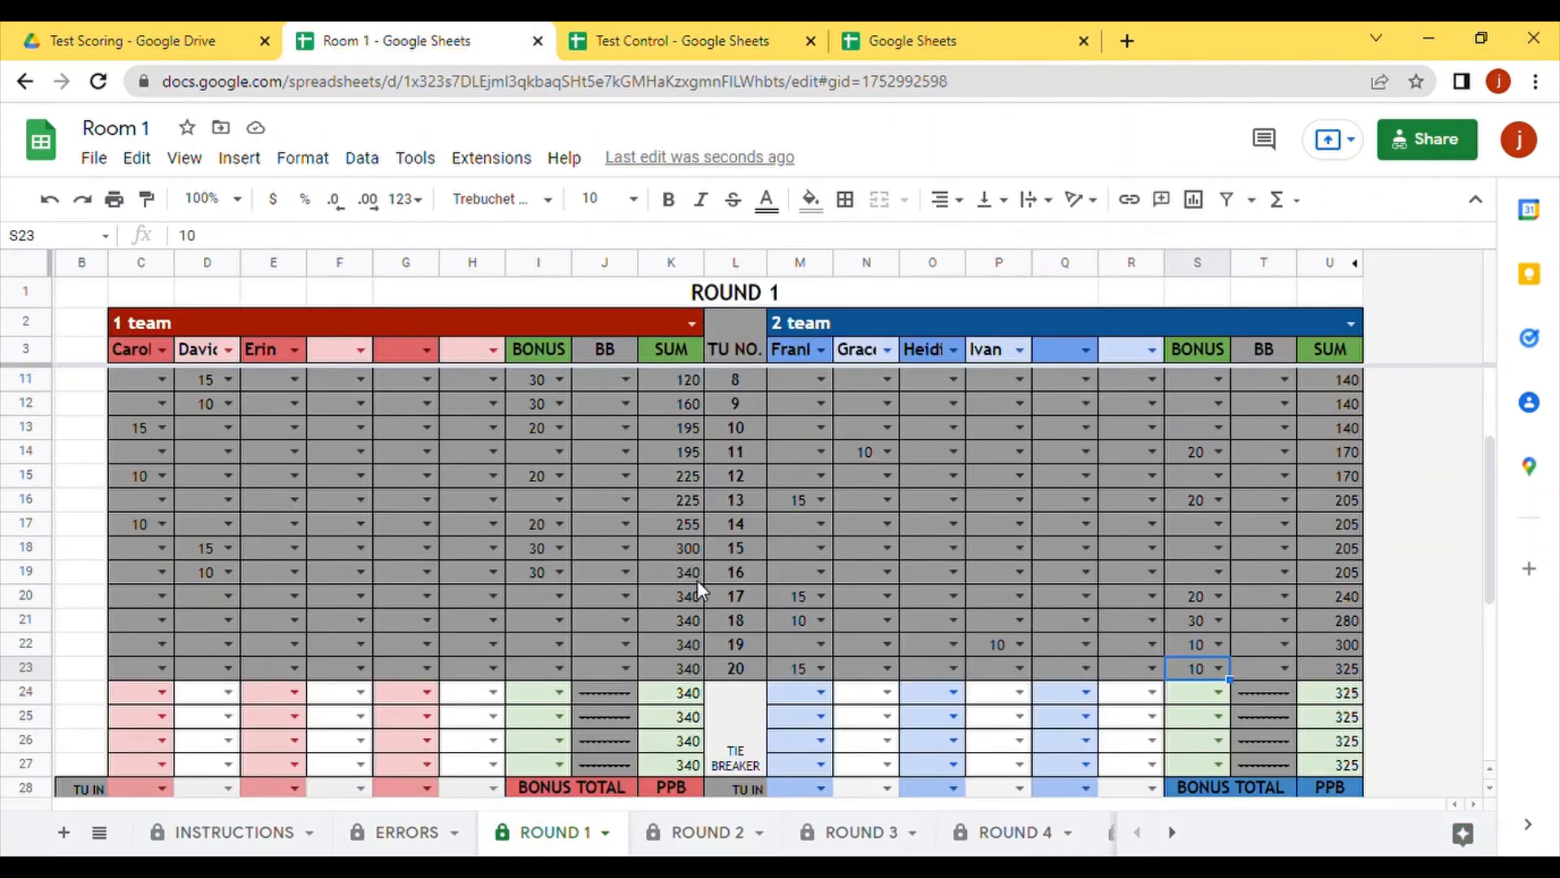
Step: Review Room 1's filled-in ROUND 1 scores and compare them with Room 1's ROUND 1 cell in Test Control's ROOMS sheet
{"action": "scroll", "coordinate": [500, 607], "scroll_direction": "down", "scroll_amount": 3}
{"action": "scroll", "coordinate": [496, 428], "scroll_direction": "up", "scroll_amount": 5}
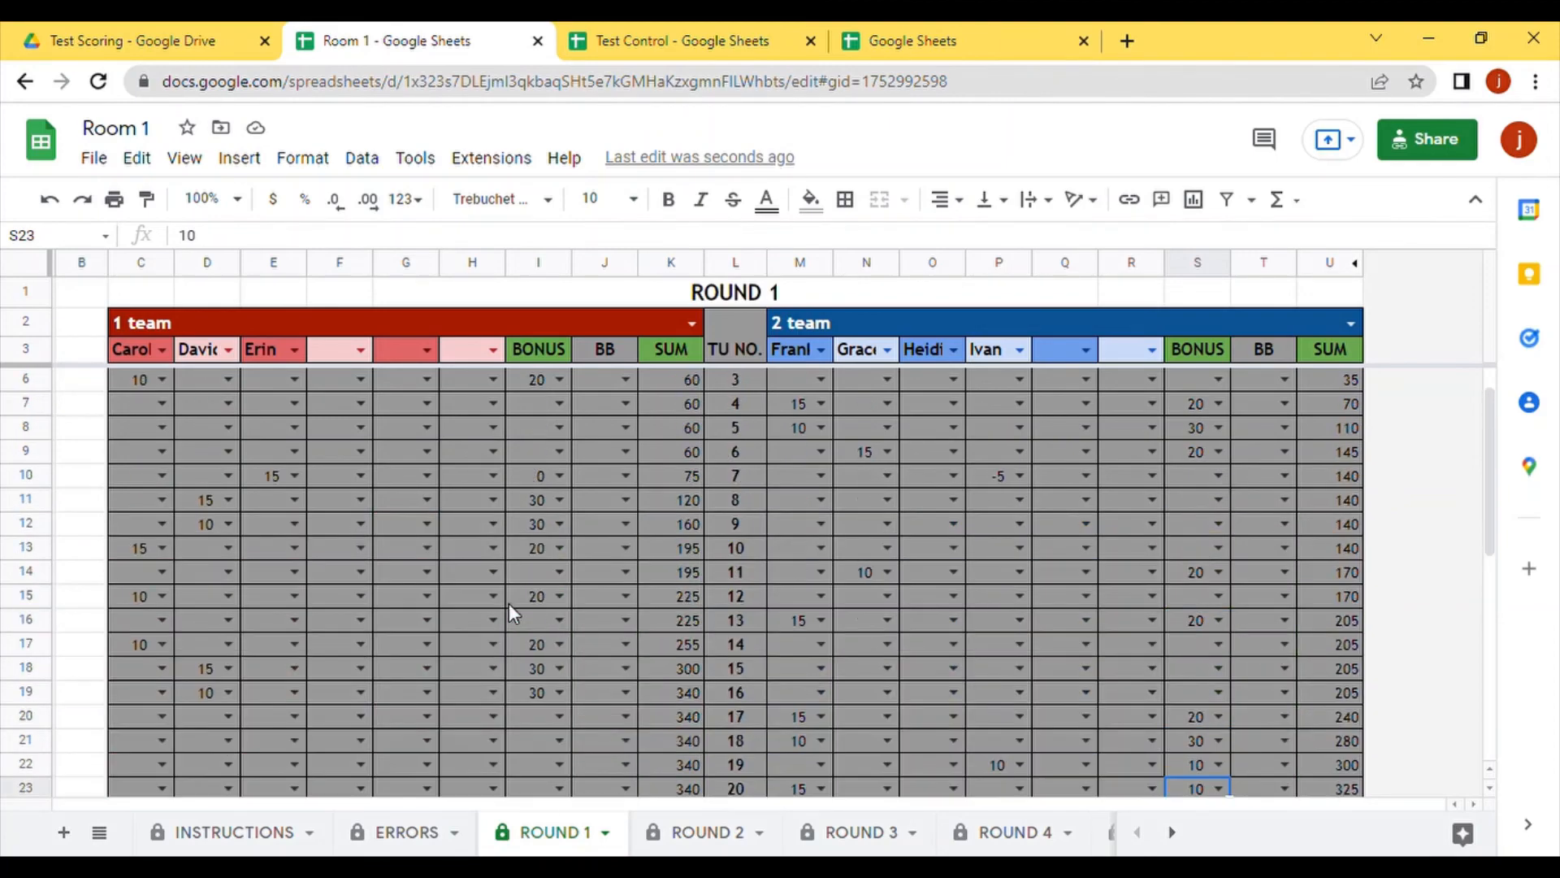
{"action": "scroll", "coordinate": [515, 509], "scroll_direction": "down", "scroll_amount": 3}
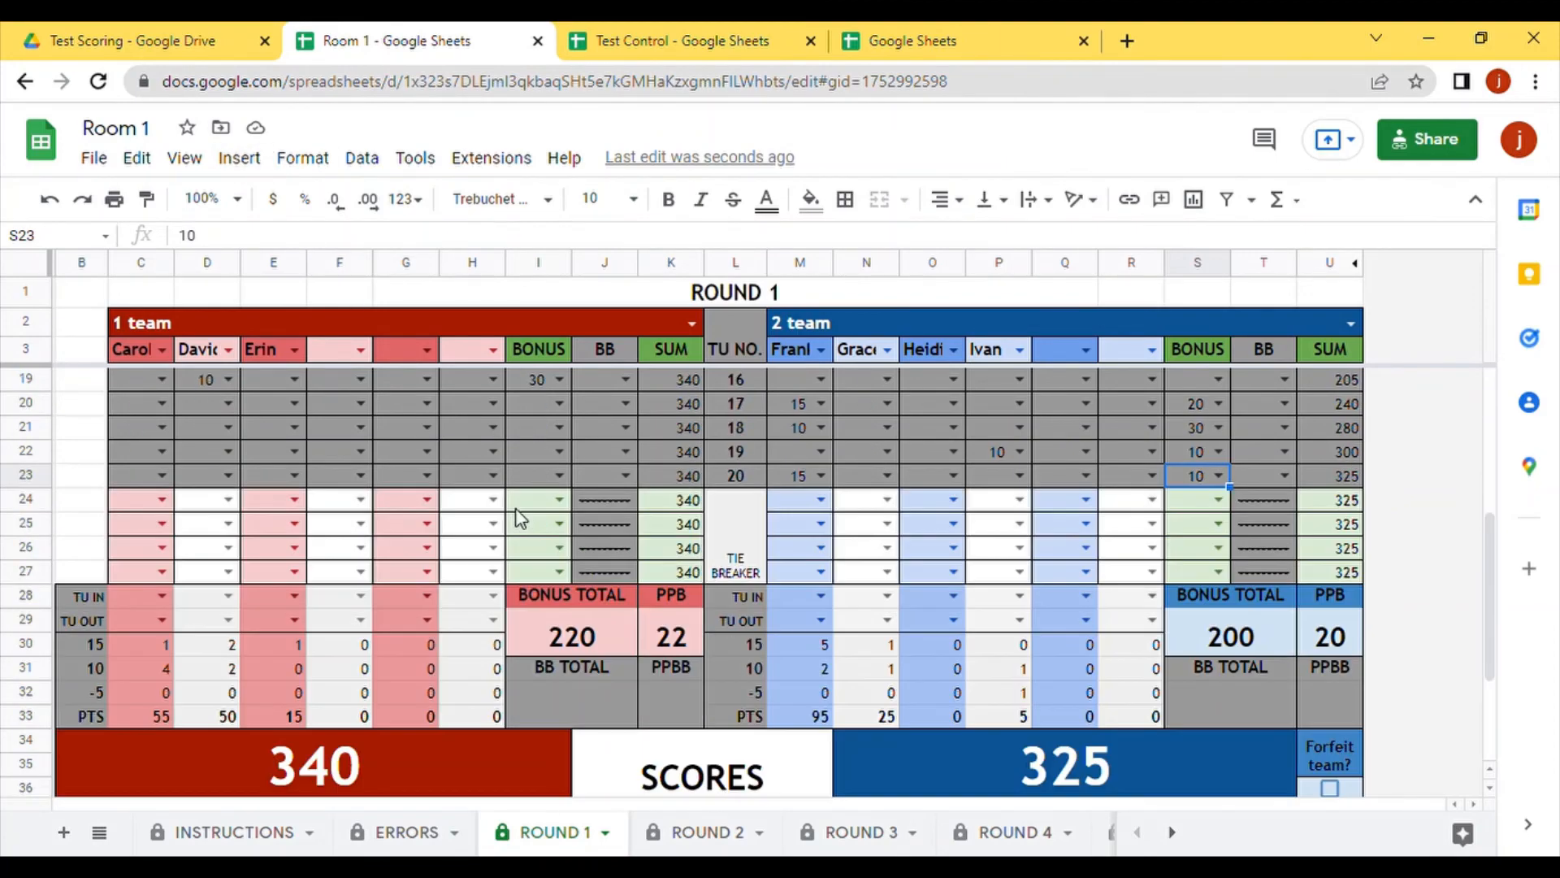
{"action": "left_click", "coordinate": [666, 36]}
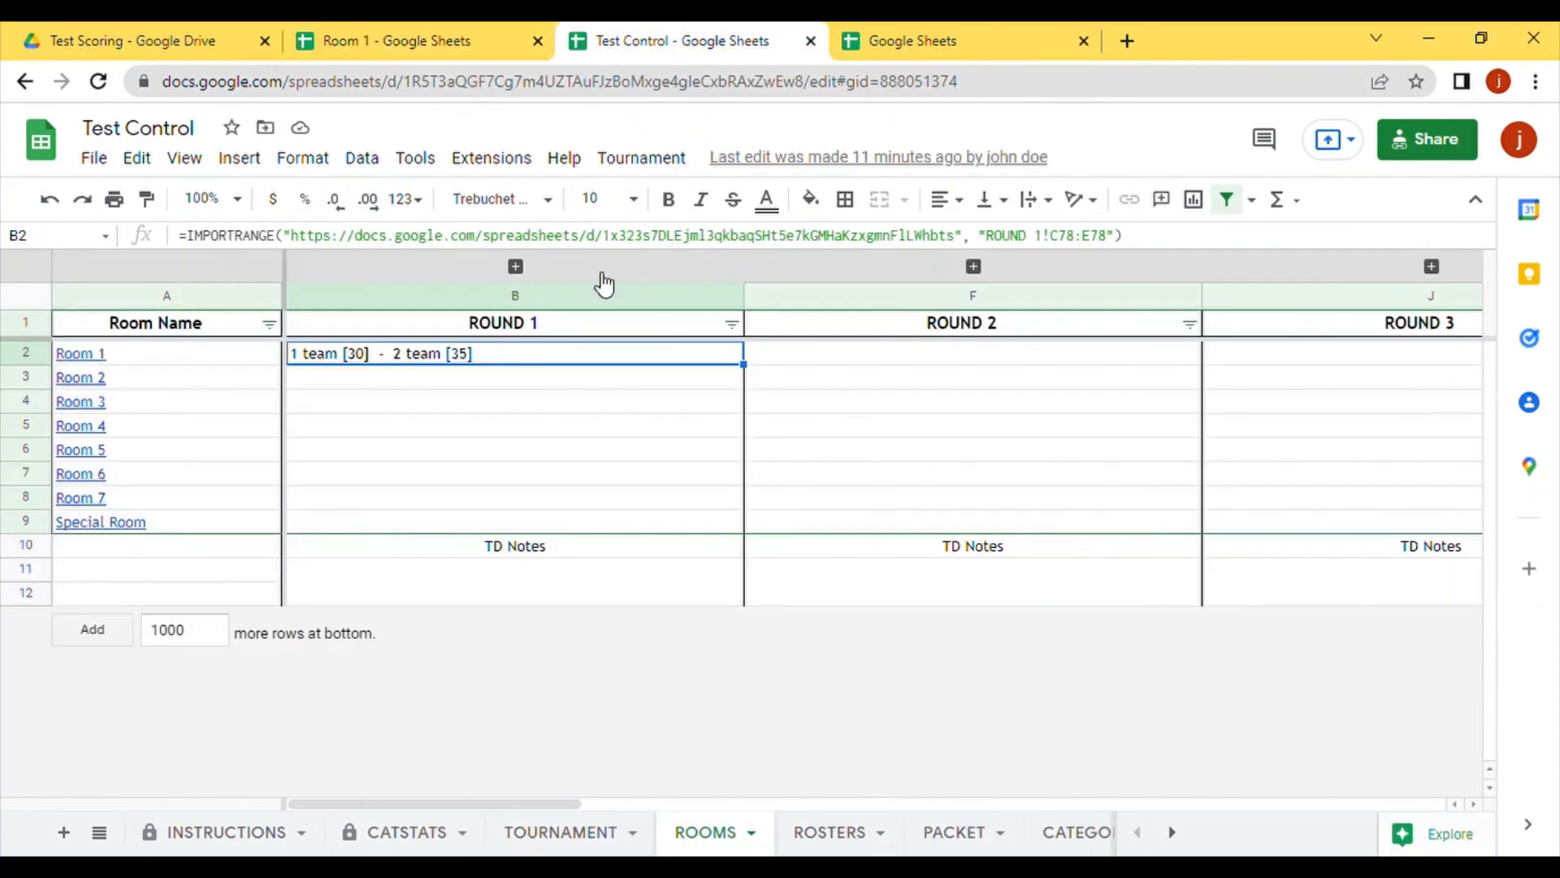
{"action": "left_click", "coordinate": [415, 392]}
{"action": "left_click", "coordinate": [398, 366]}
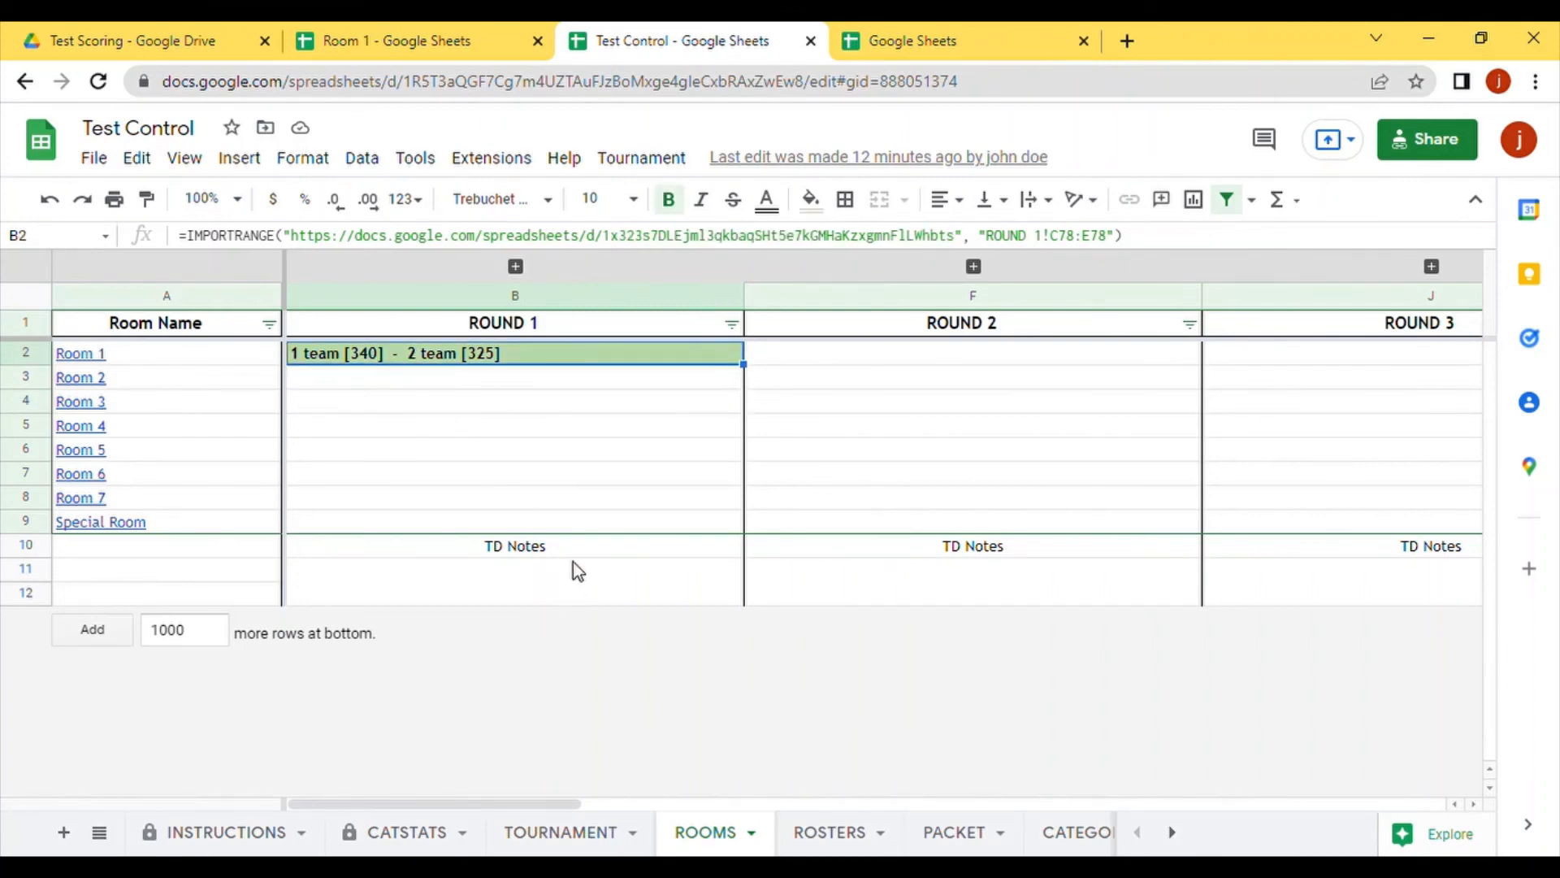
{"action": "left_click", "coordinate": [427, 36]}
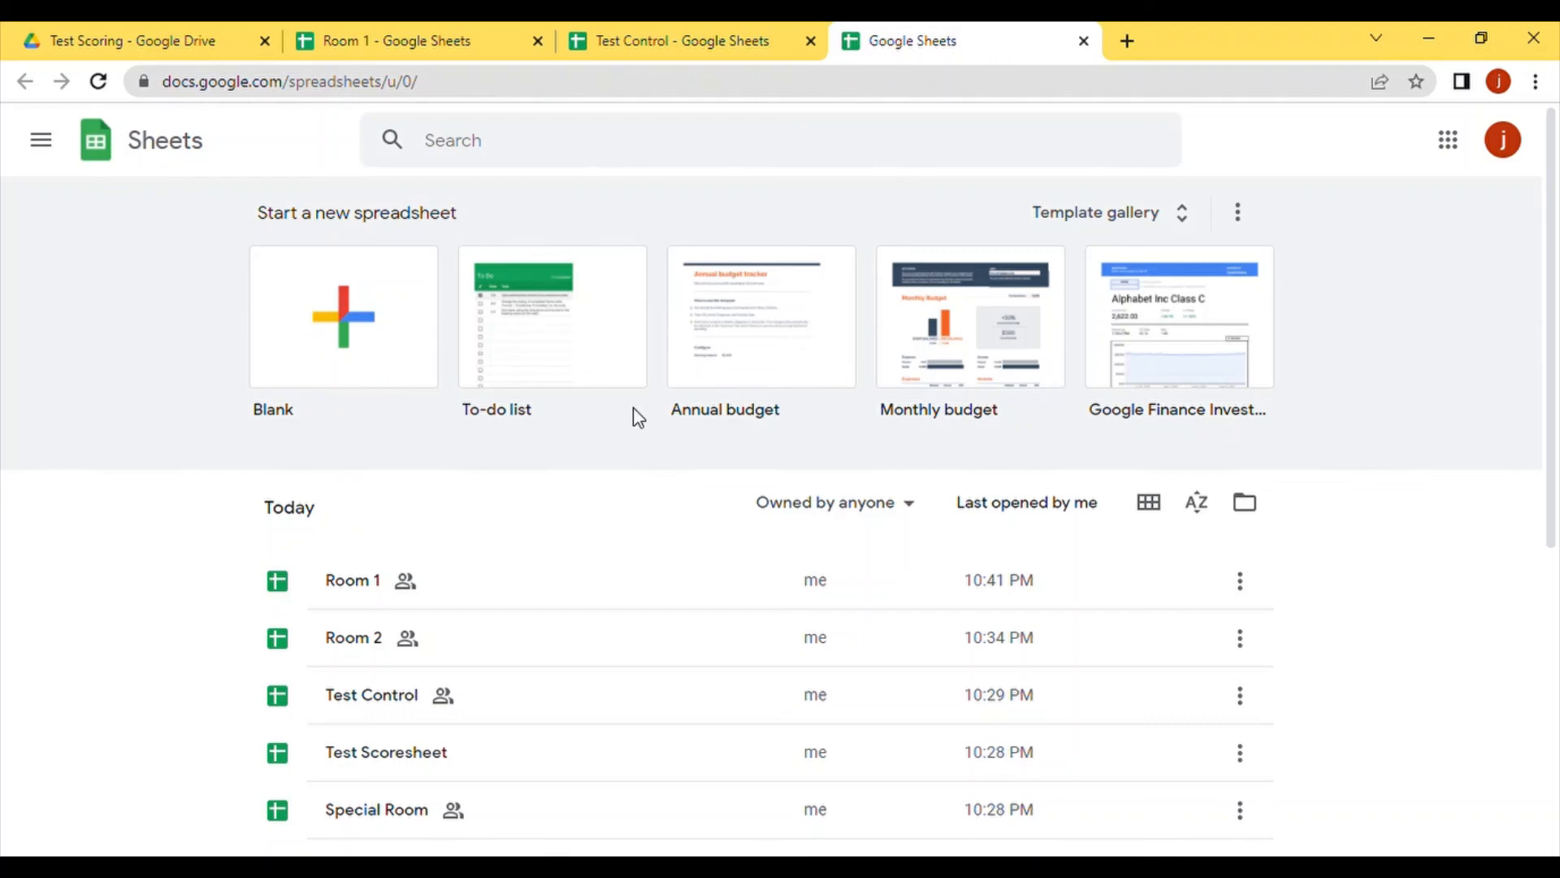
{"action": "left_click", "coordinate": [465, 32]}
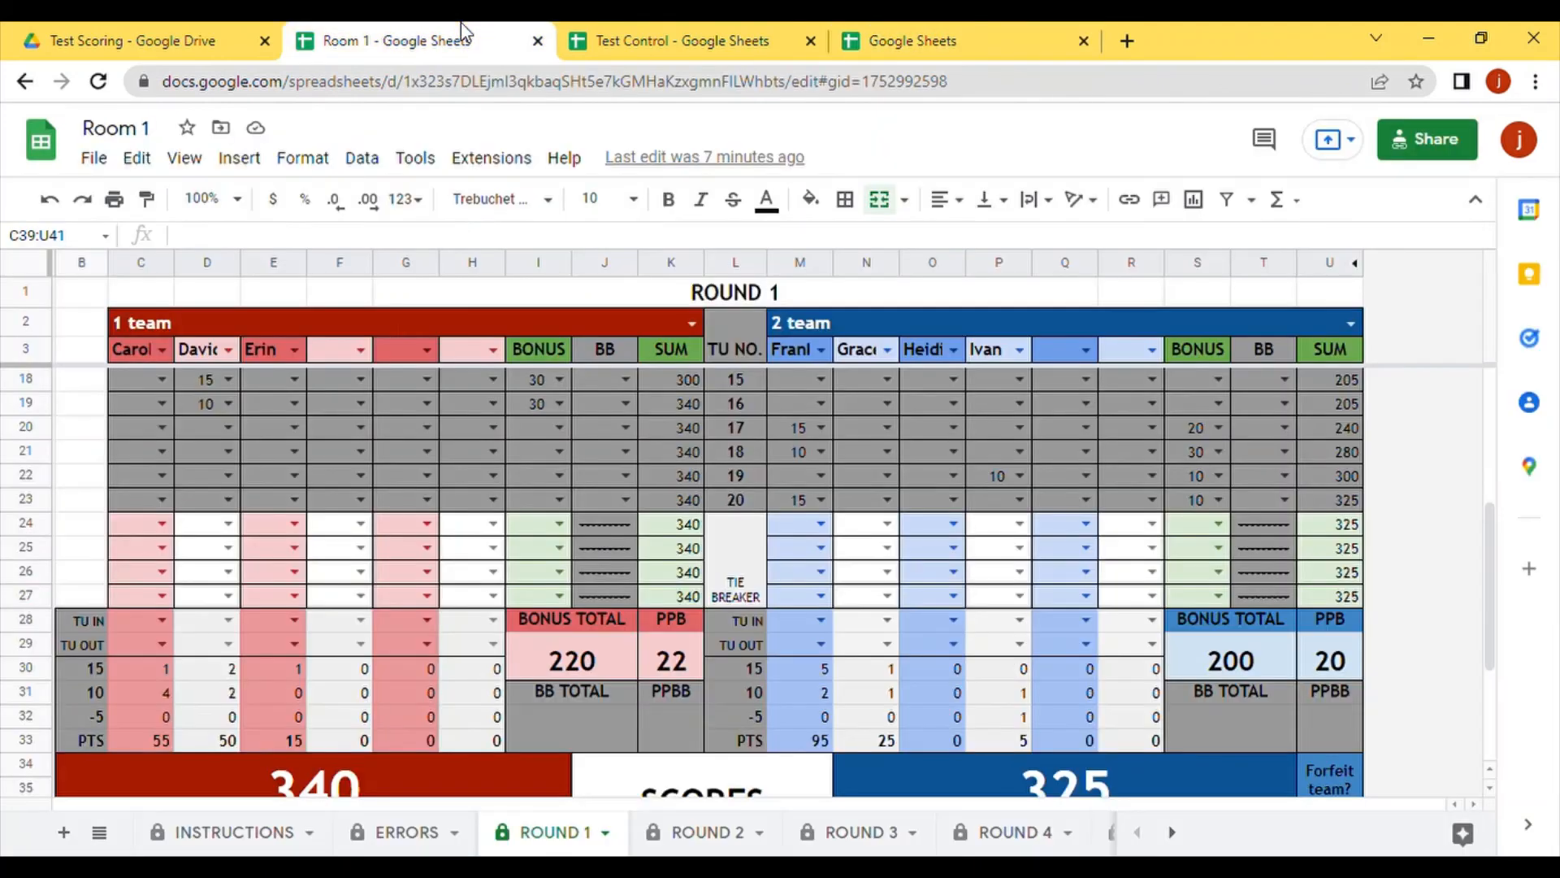
{"action": "left_click", "coordinate": [702, 32]}
{"action": "left_click", "coordinate": [650, 159]}
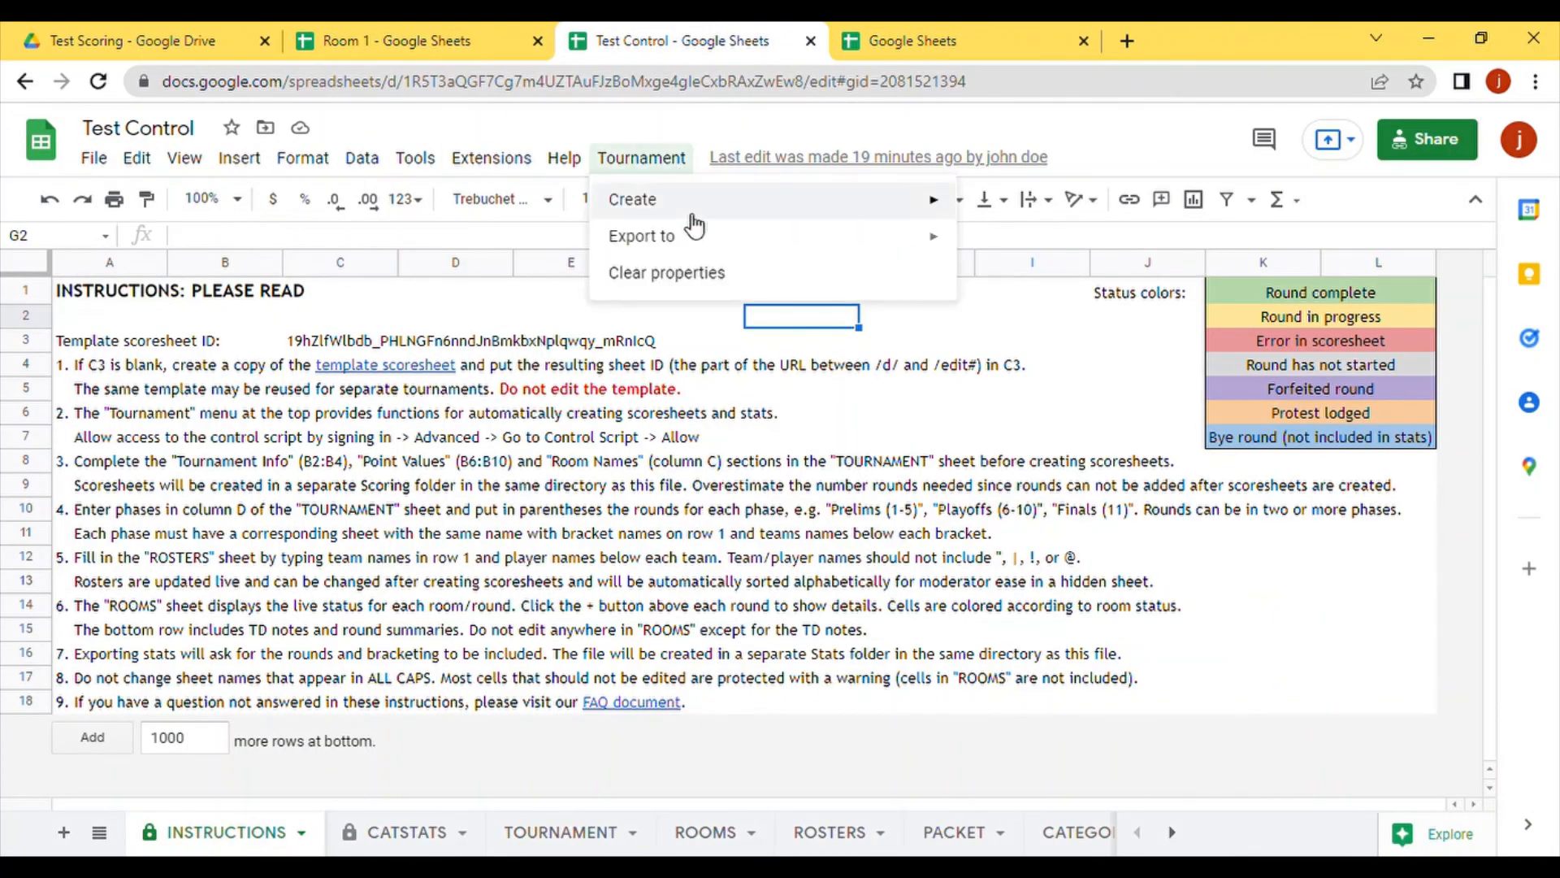
{"action": "left_click", "coordinate": [642, 485]}
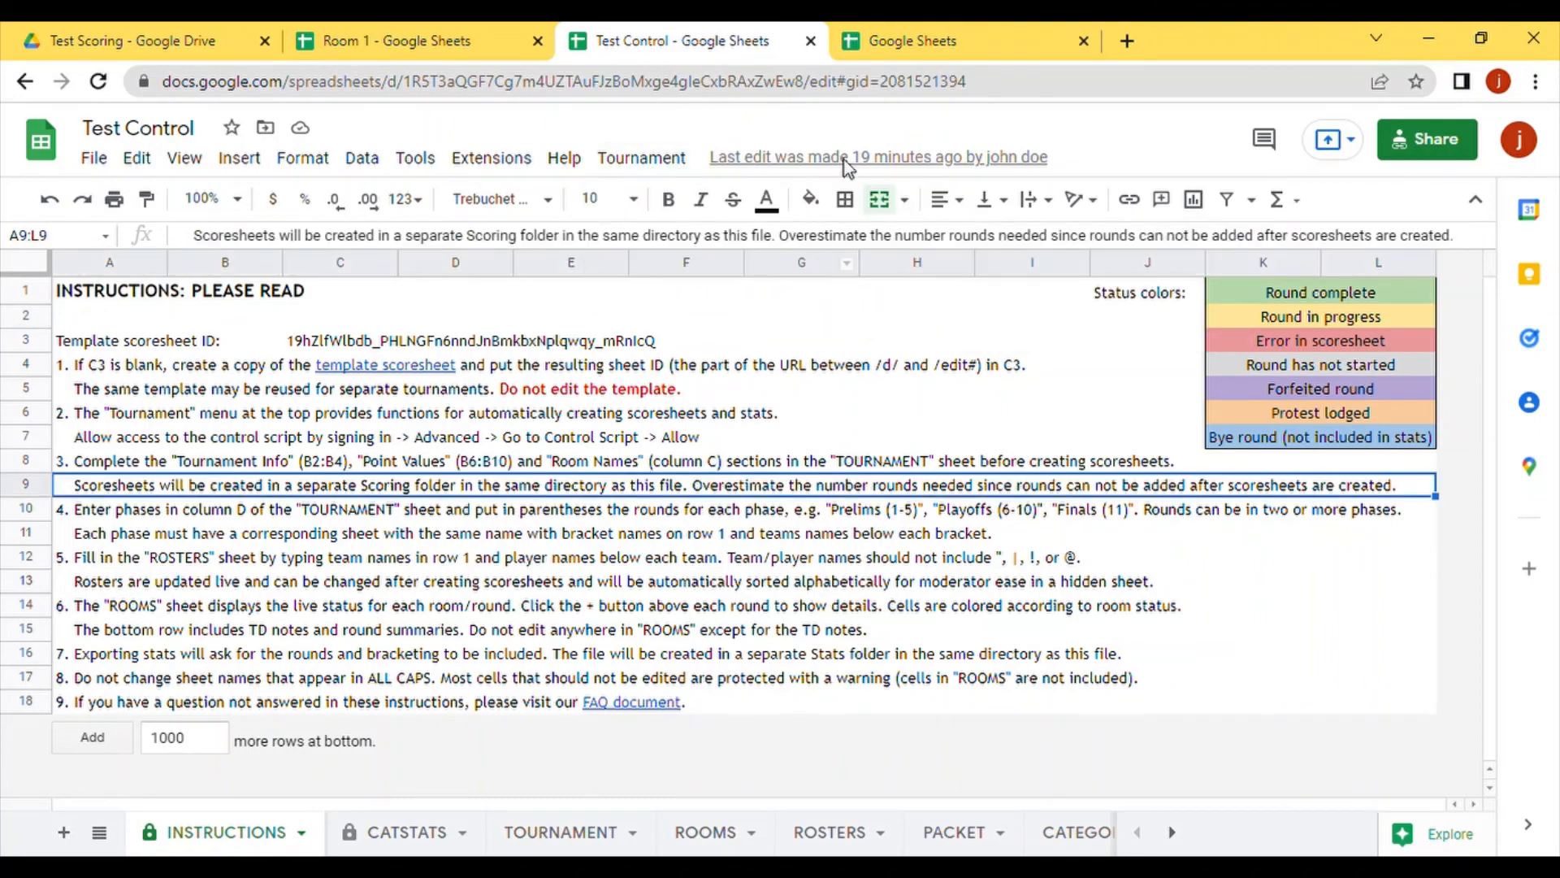
{"action": "left_click", "coordinate": [975, 36]}
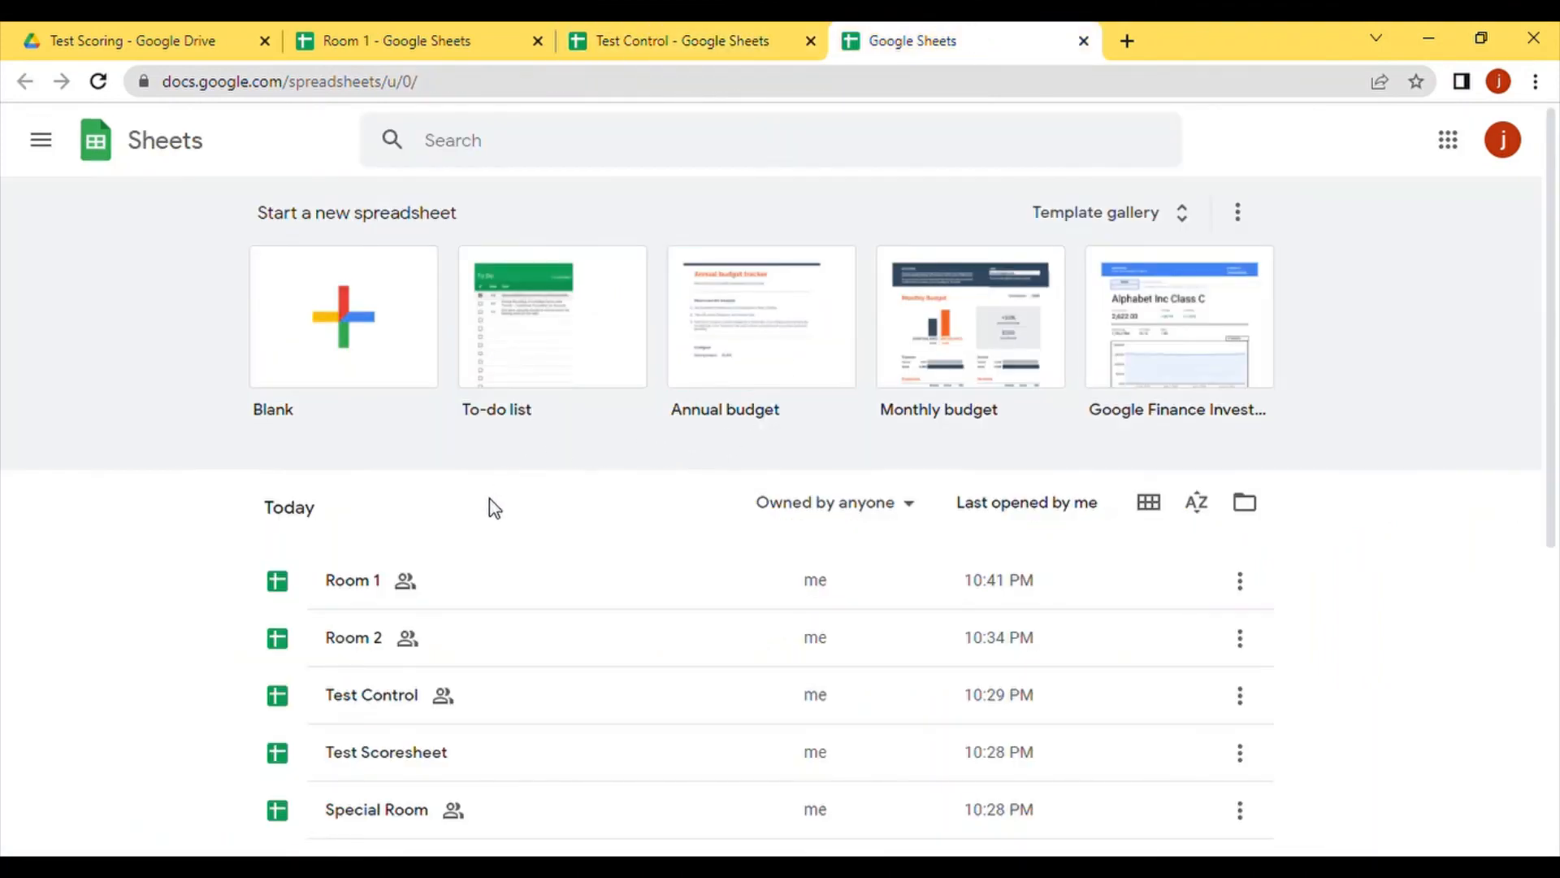
Step: Look through the ROOMS and CATEGORIES sheets of Test Control and view the tournament's export formats
{"action": "left_click", "coordinate": [607, 42]}
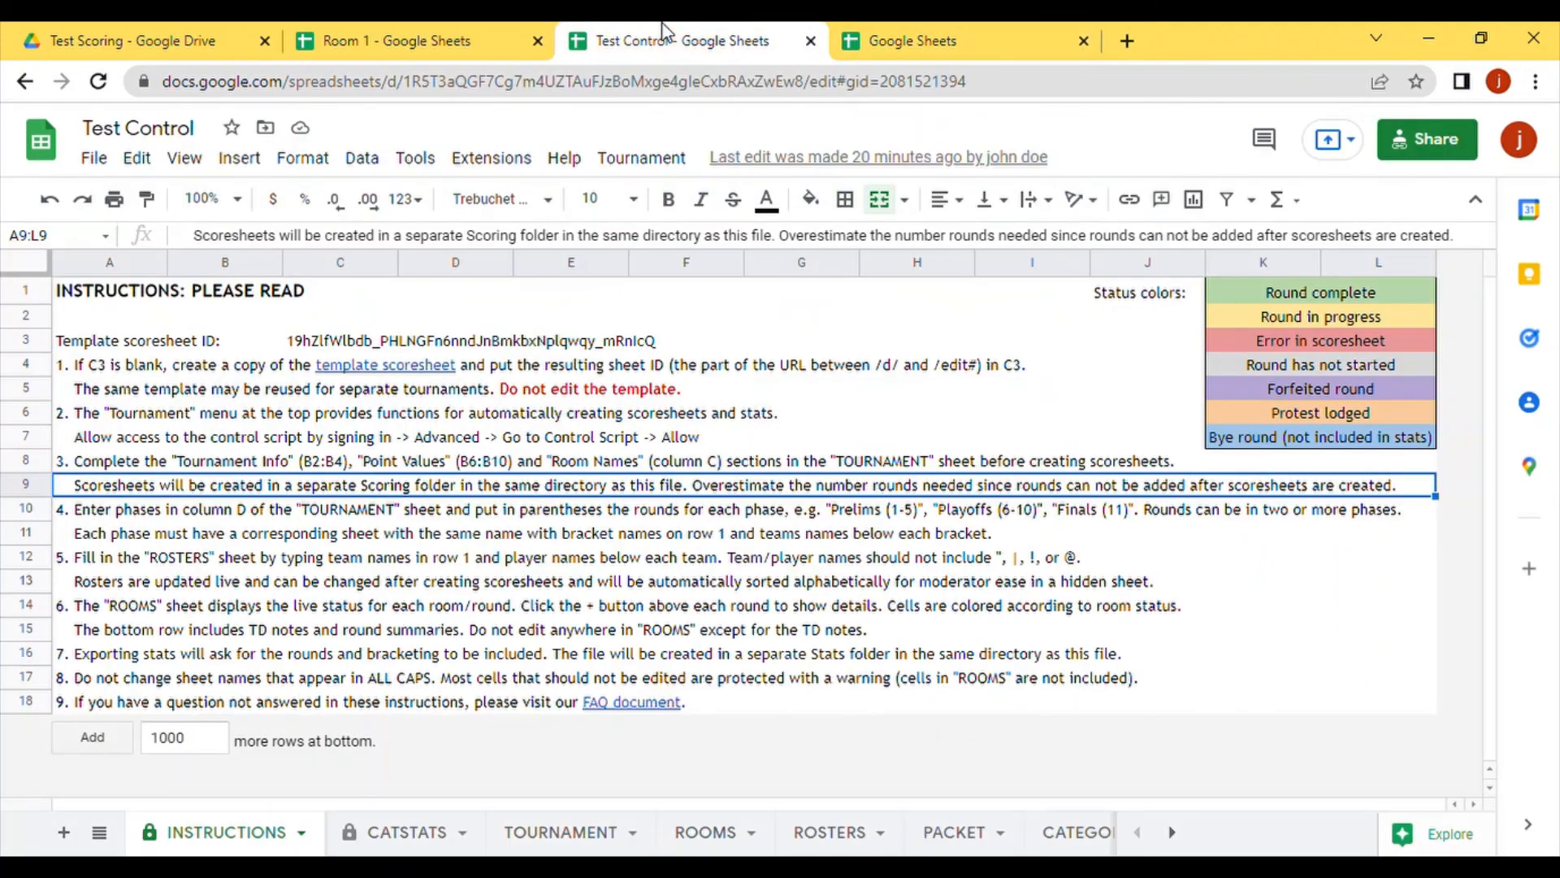
{"action": "left_click", "coordinate": [1172, 832]}
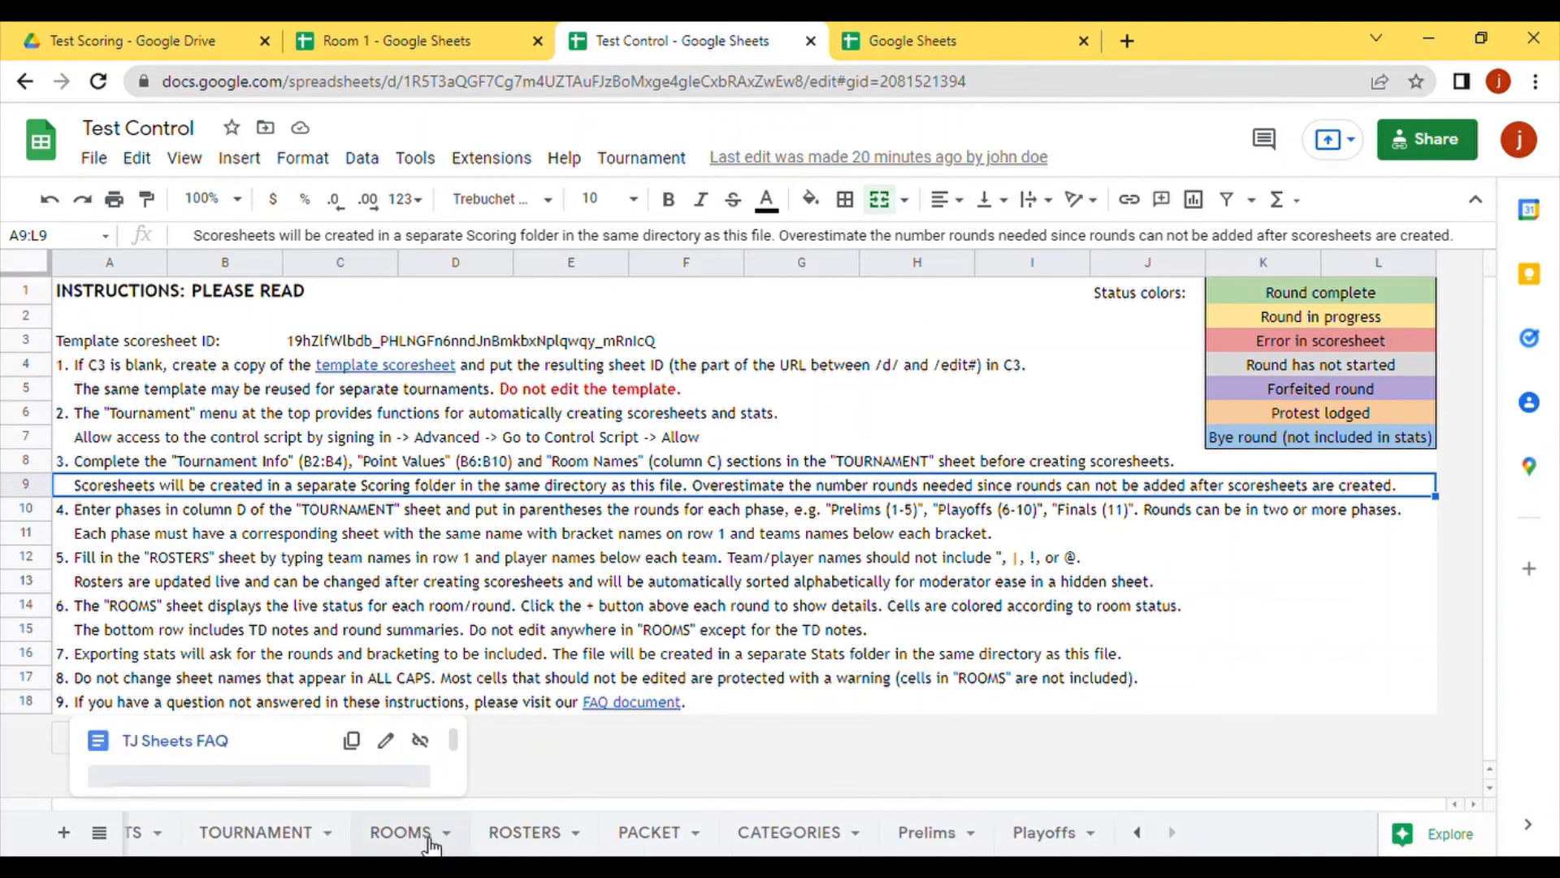
{"action": "left_click", "coordinate": [938, 41]}
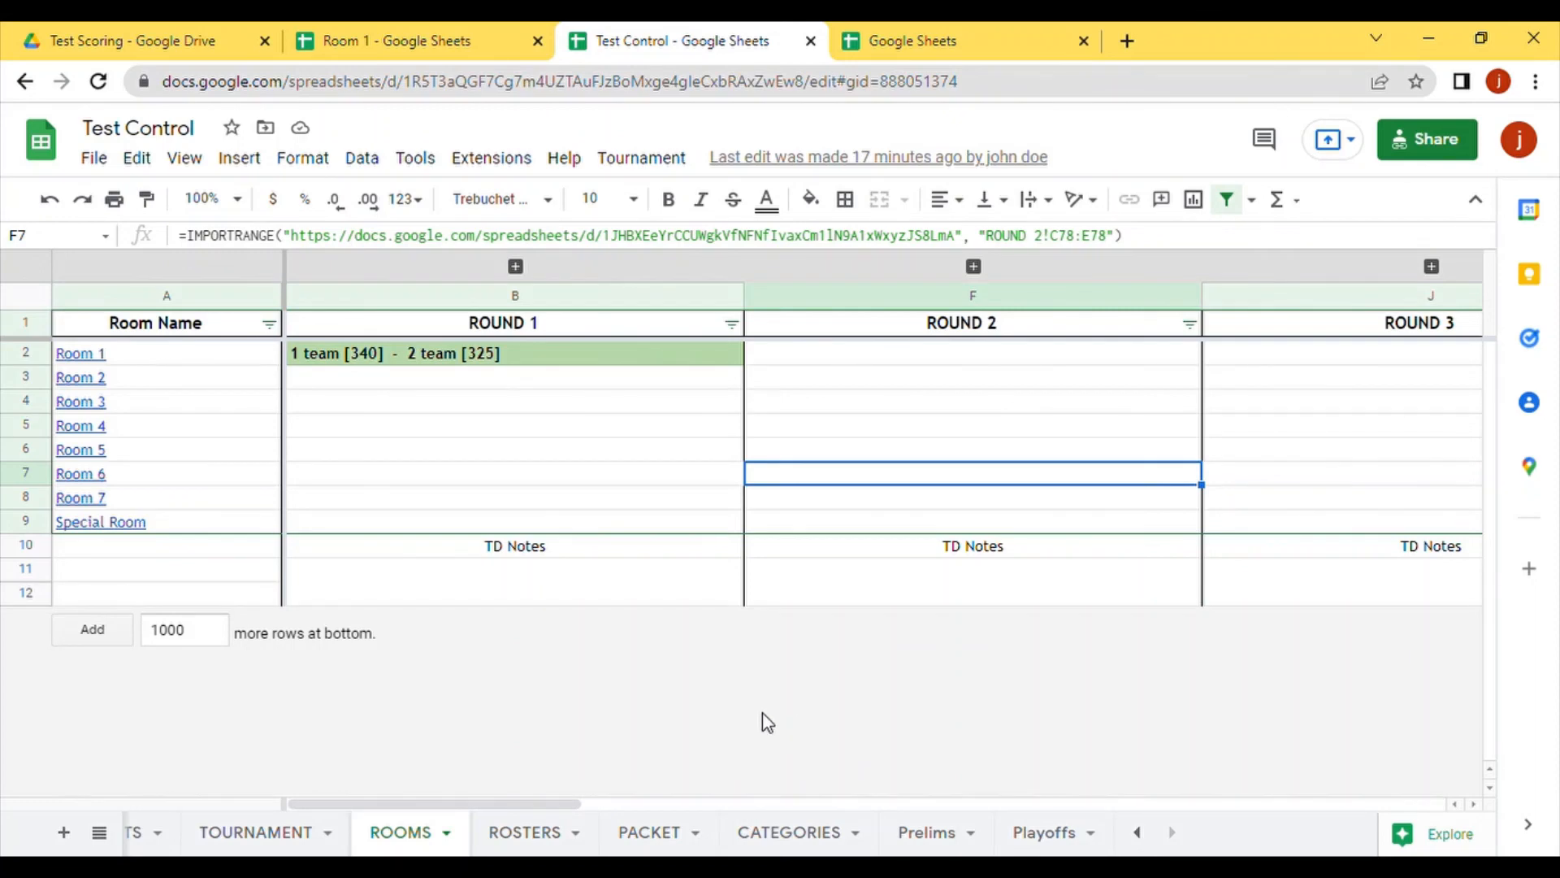
{"action": "left_click", "coordinate": [795, 831]}
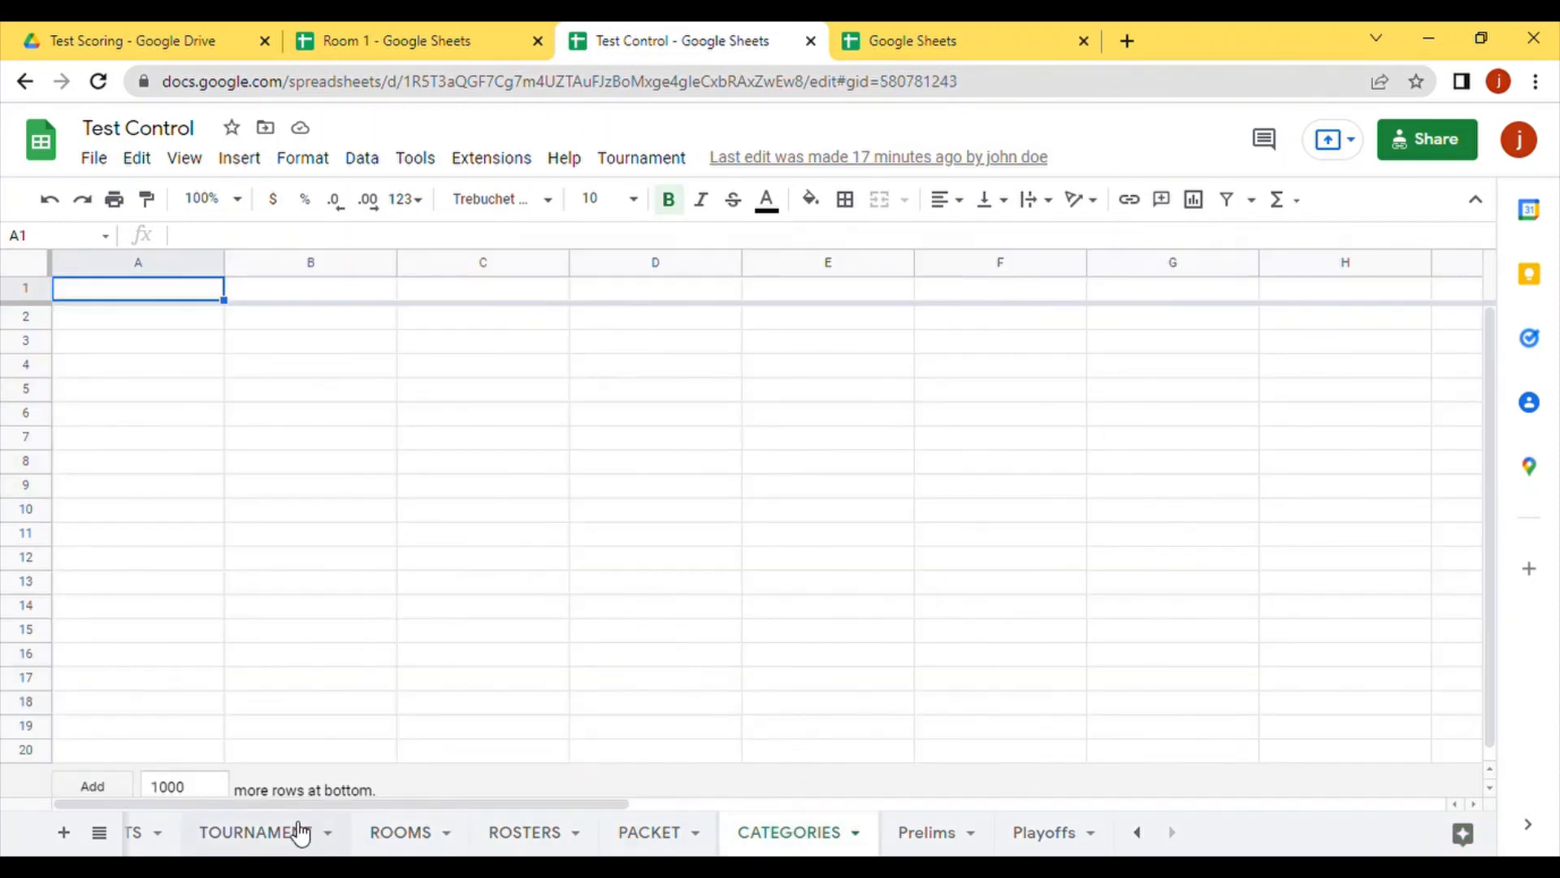
{"action": "left_click", "coordinate": [631, 162]}
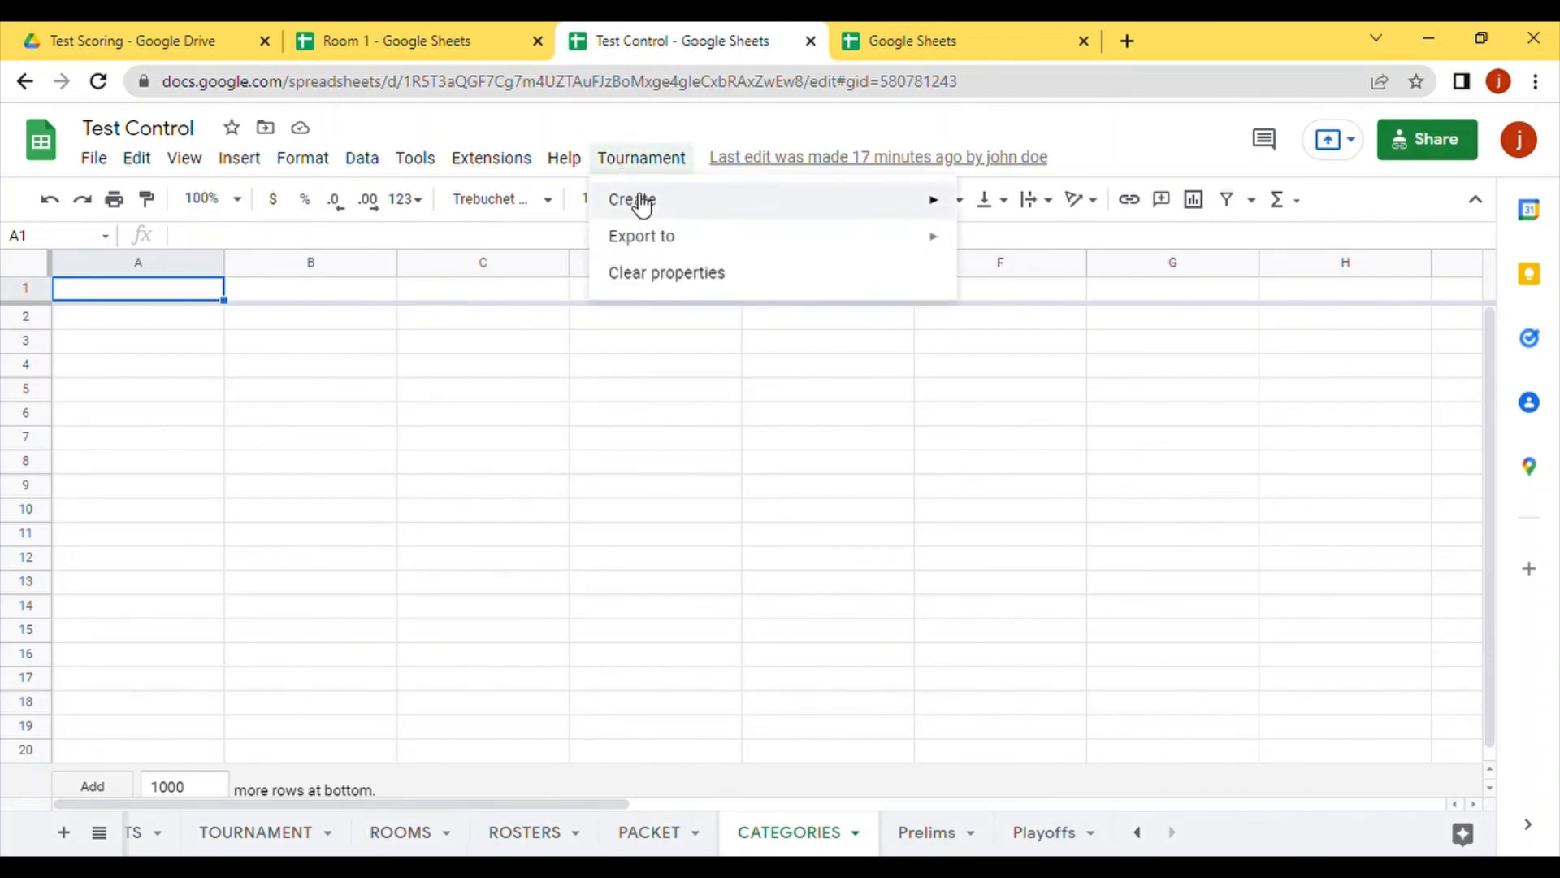
{"action": "mouse_move", "coordinate": [638, 198]}
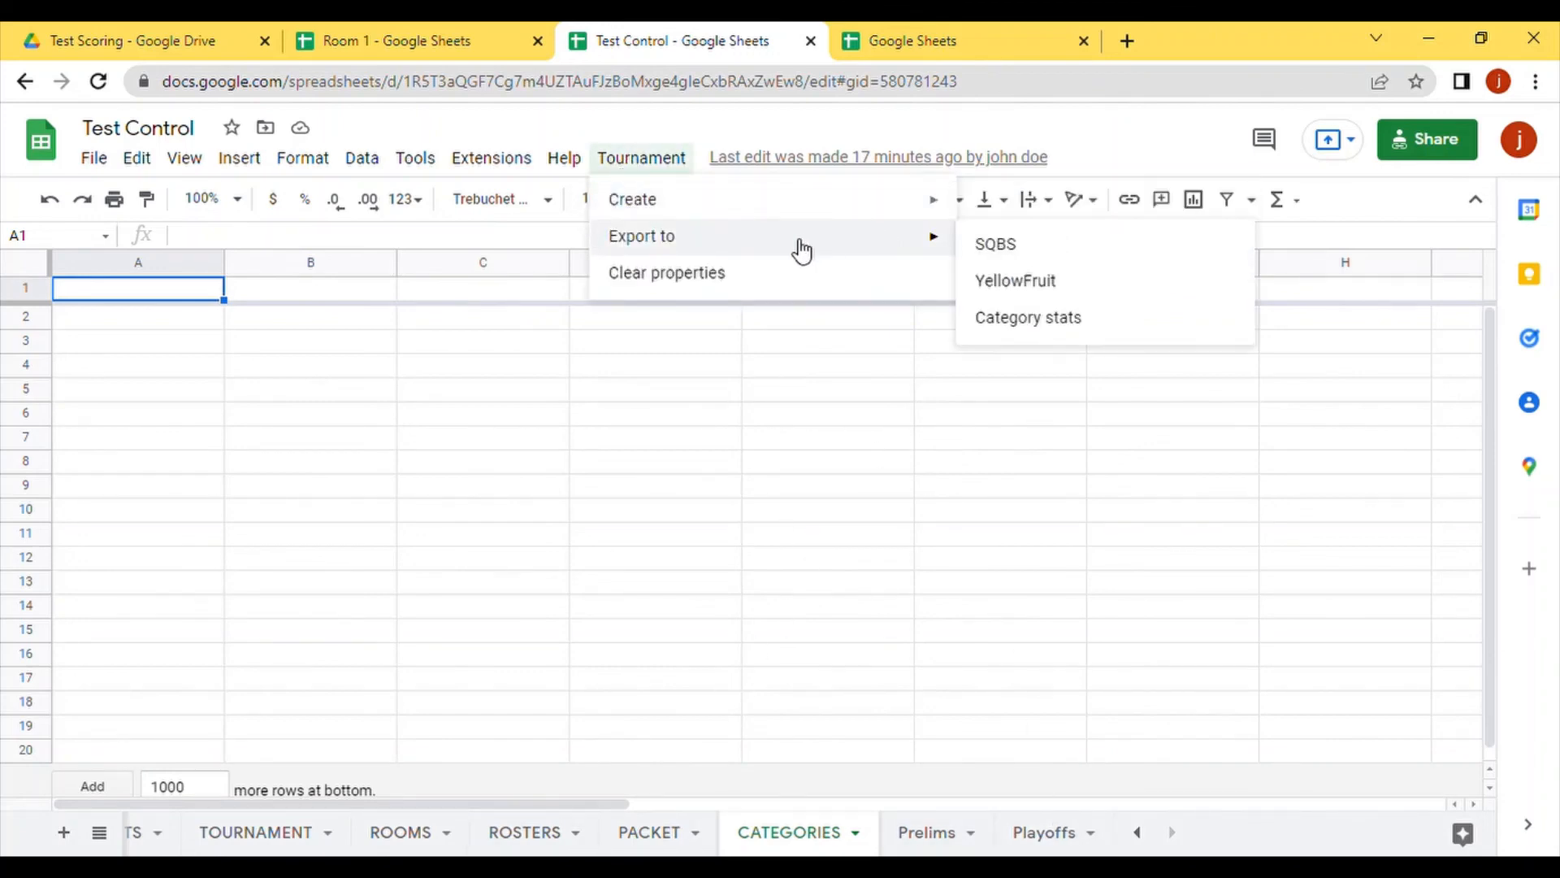
{"action": "left_click", "coordinate": [963, 488]}
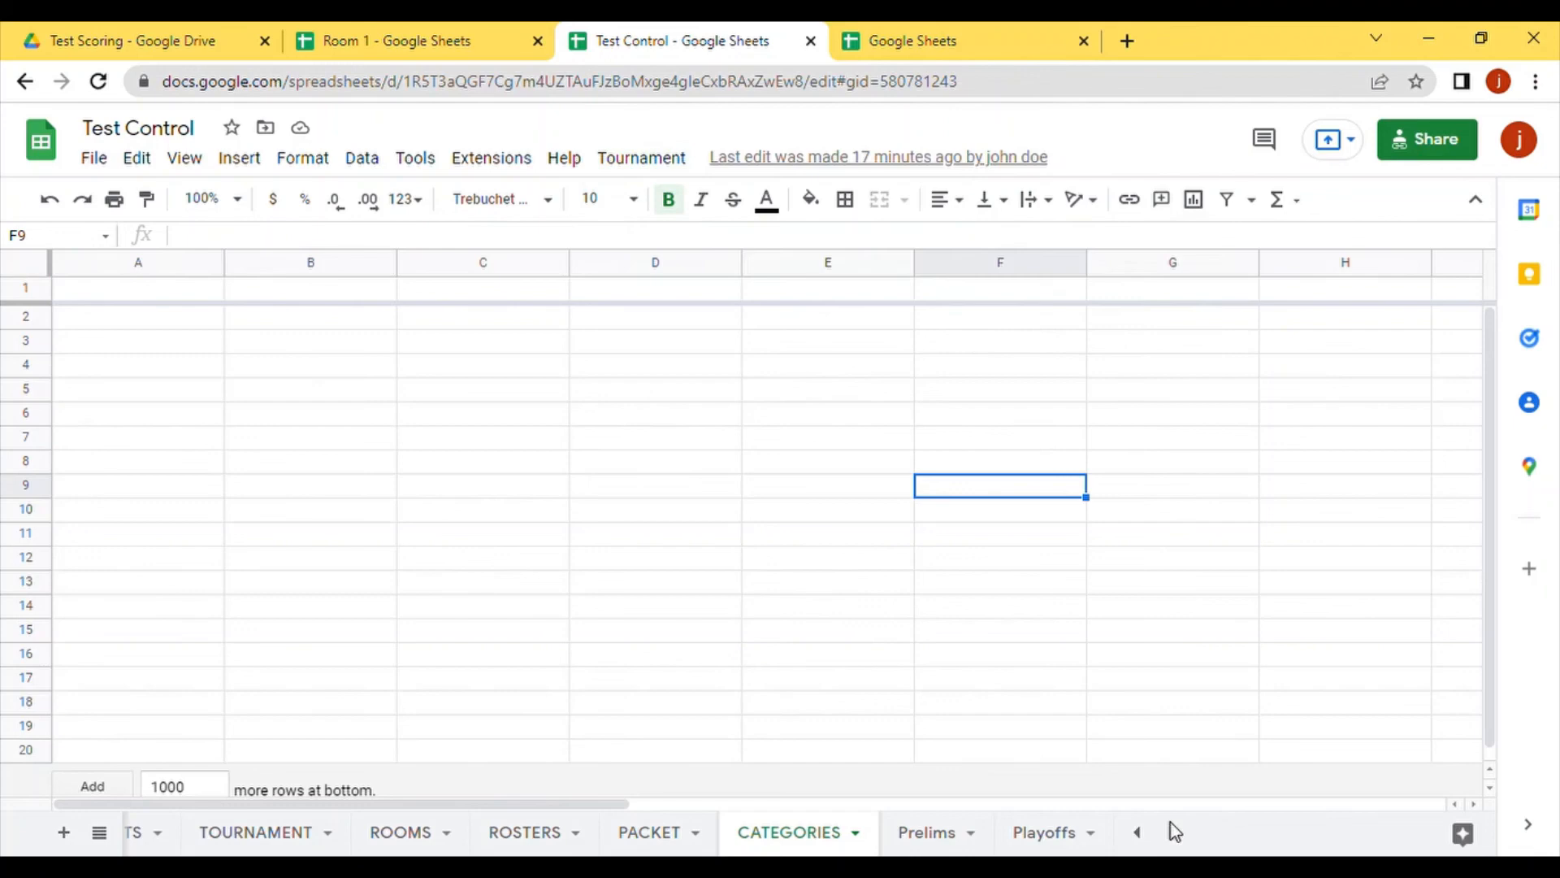
Step: View the Prelims and Playoffs bracket sheets of Test Control and select cell D9 in Playoffs
{"action": "left_click", "coordinate": [926, 832]}
{"action": "left_click", "coordinate": [1048, 832]}
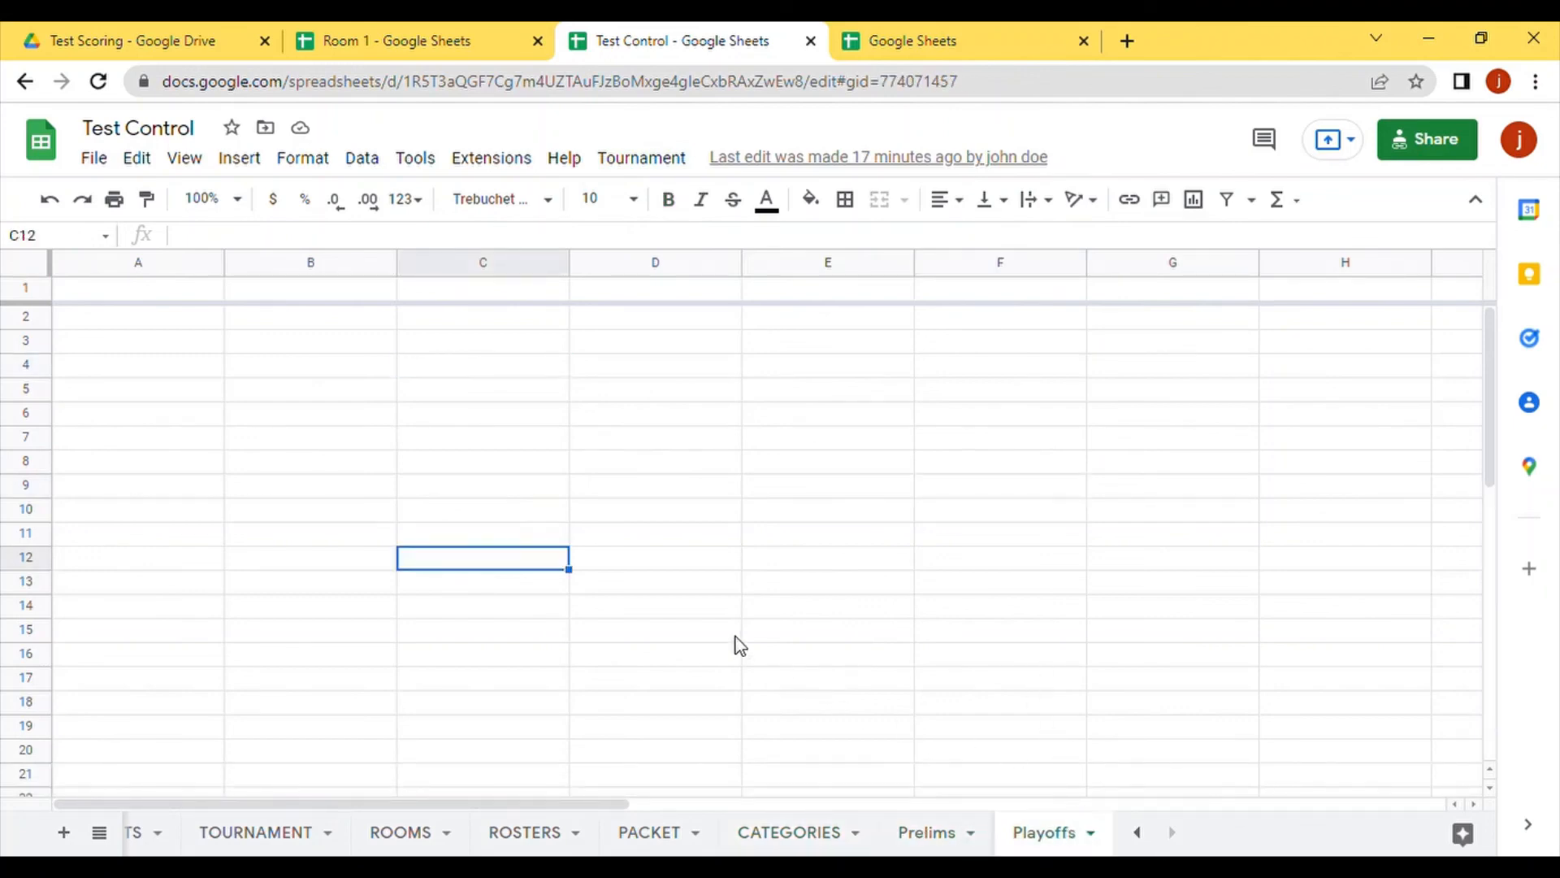
{"action": "left_click", "coordinate": [655, 487]}
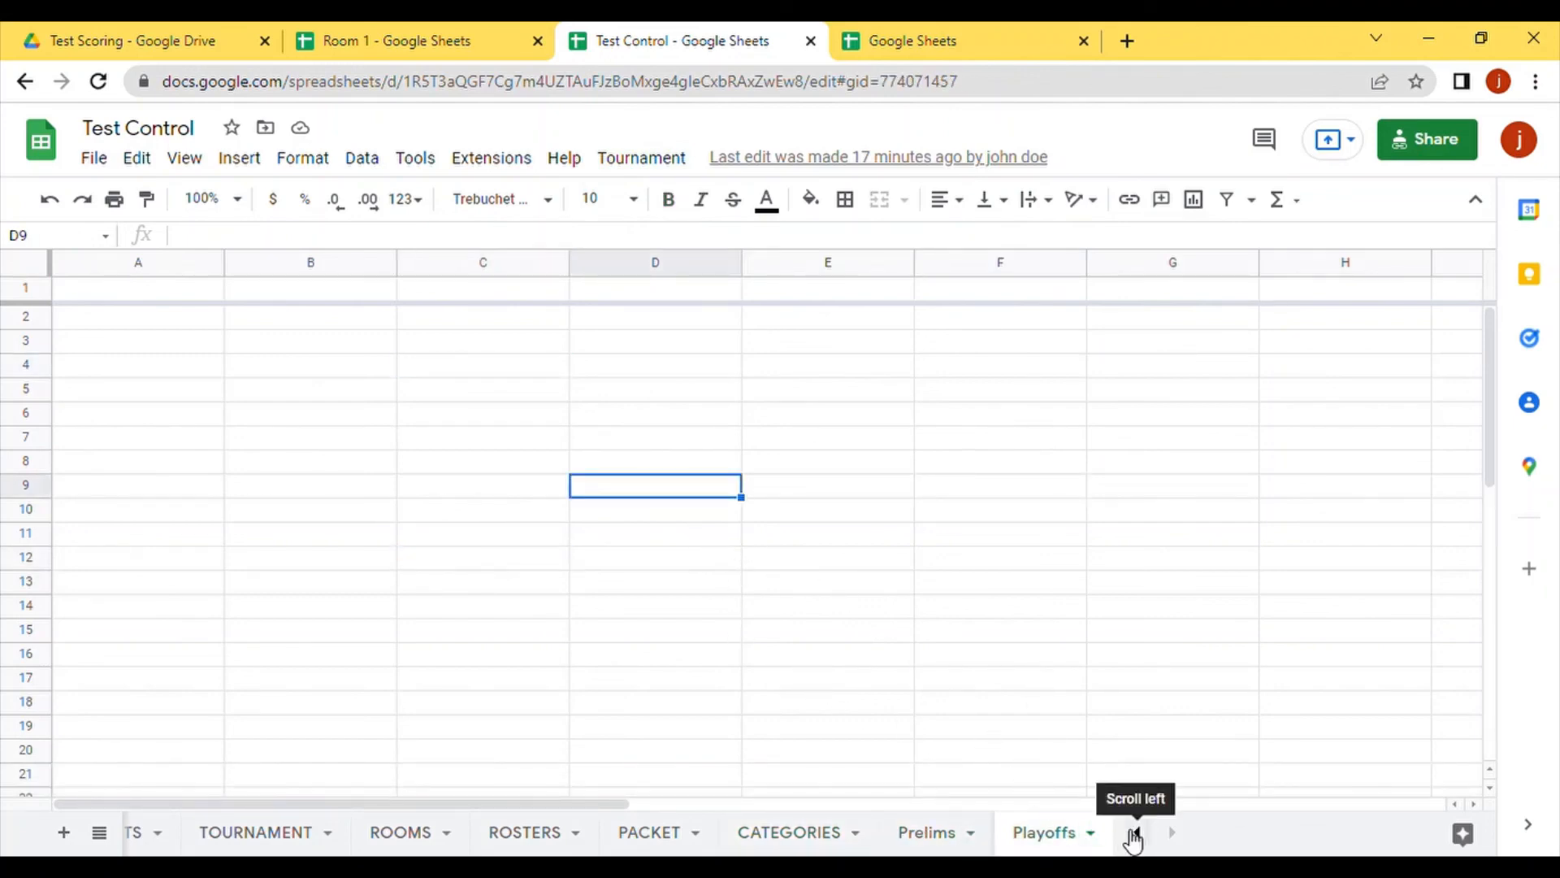